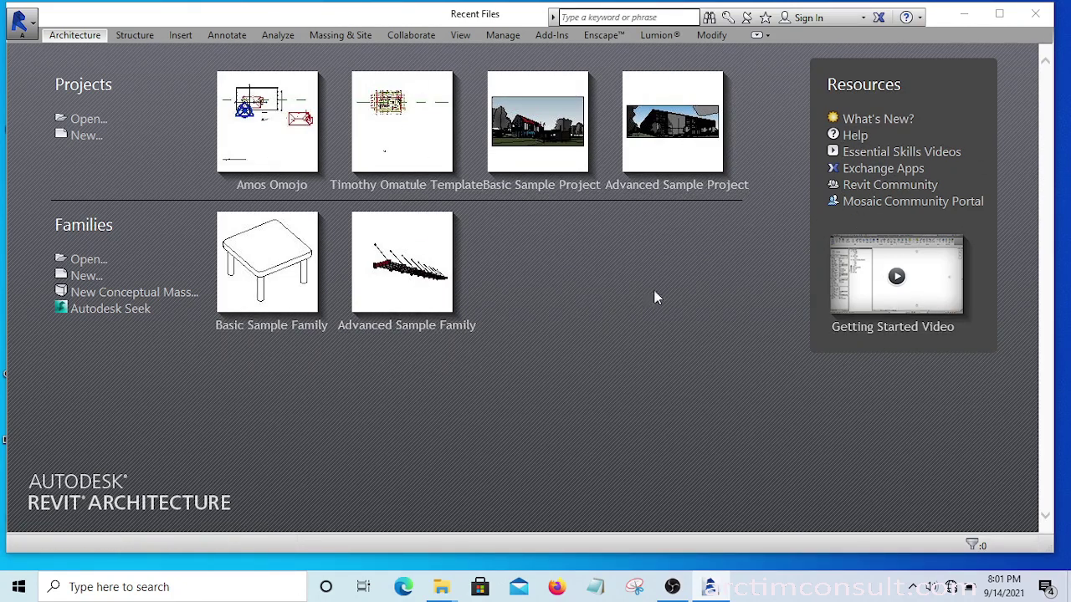
Step: Open the house template .rvt project from the Revit Tutorial folder
left_click(87, 119)
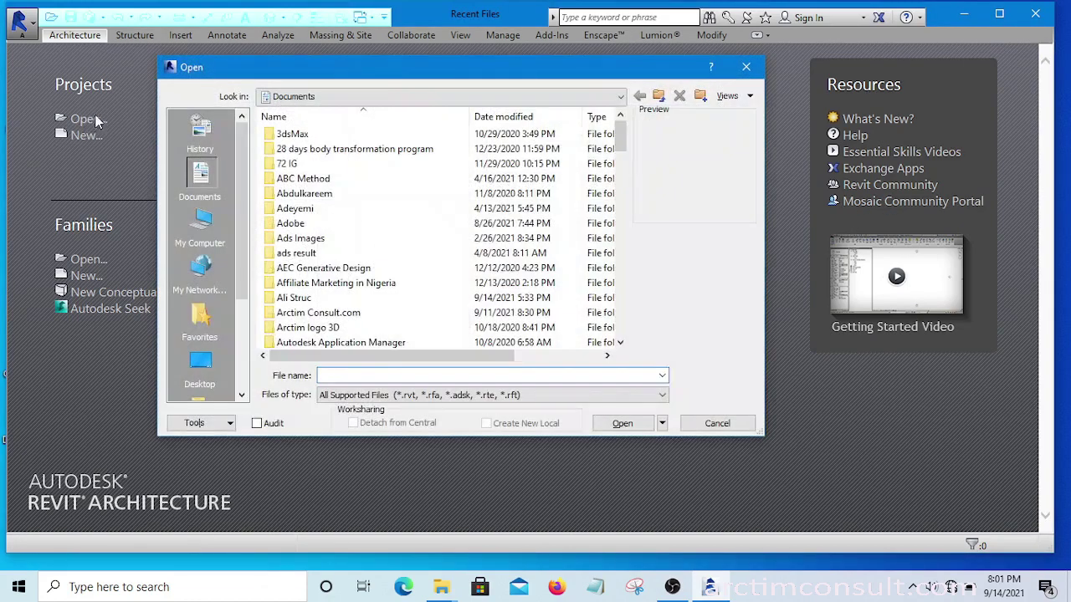
left_click_drag(622, 143, 623, 268)
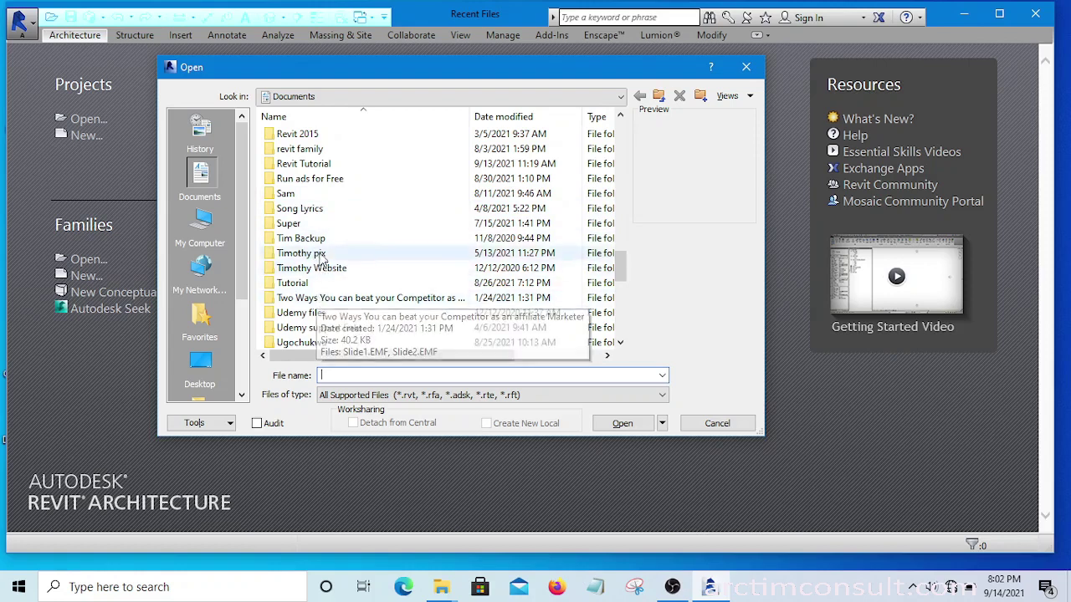
double_click(301, 164)
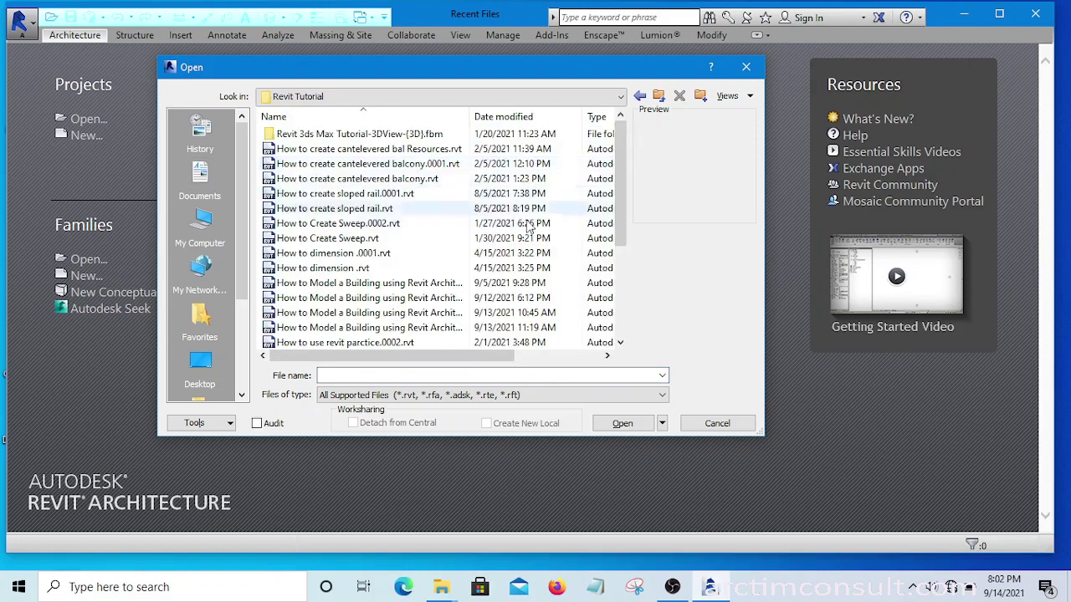
left_click_drag(623, 172, 617, 277)
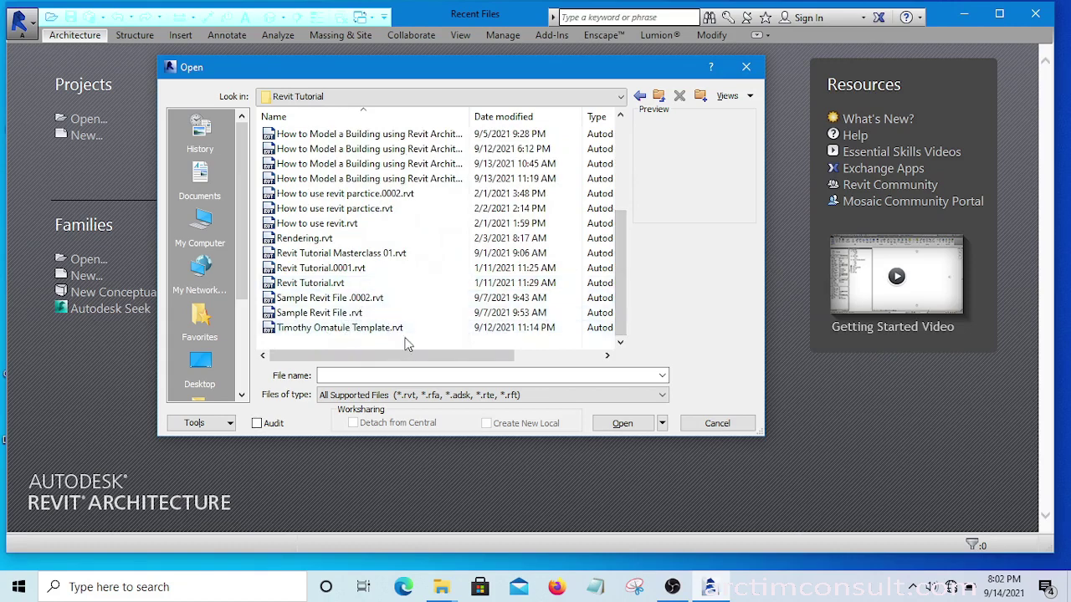
left_click(308, 330)
left_click(619, 424)
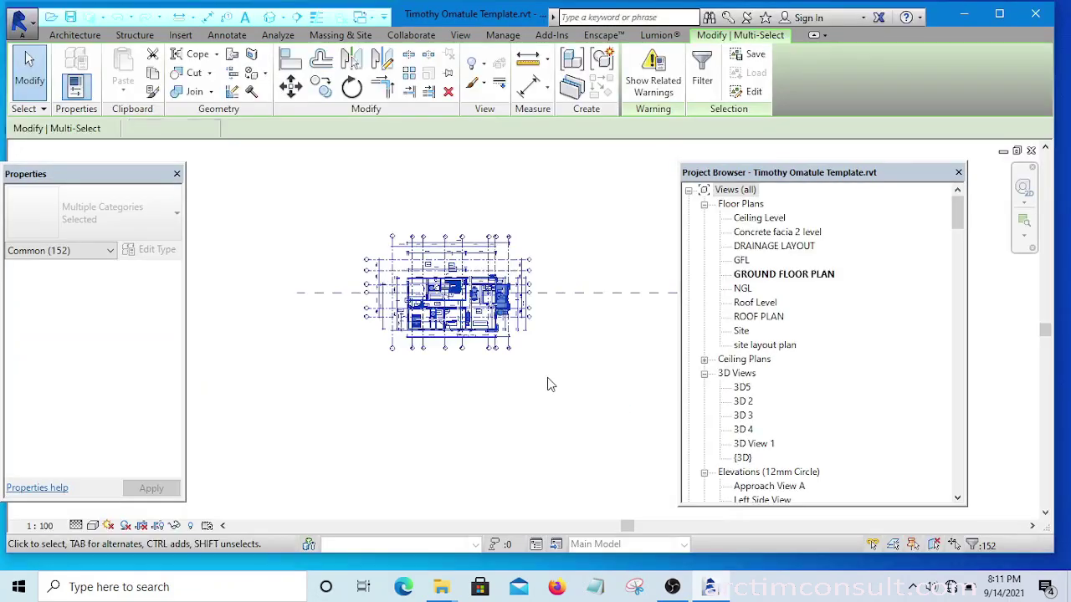
key("Escape")
scroll(516, 351, "up", 5)
scroll(541, 384, "down", 4)
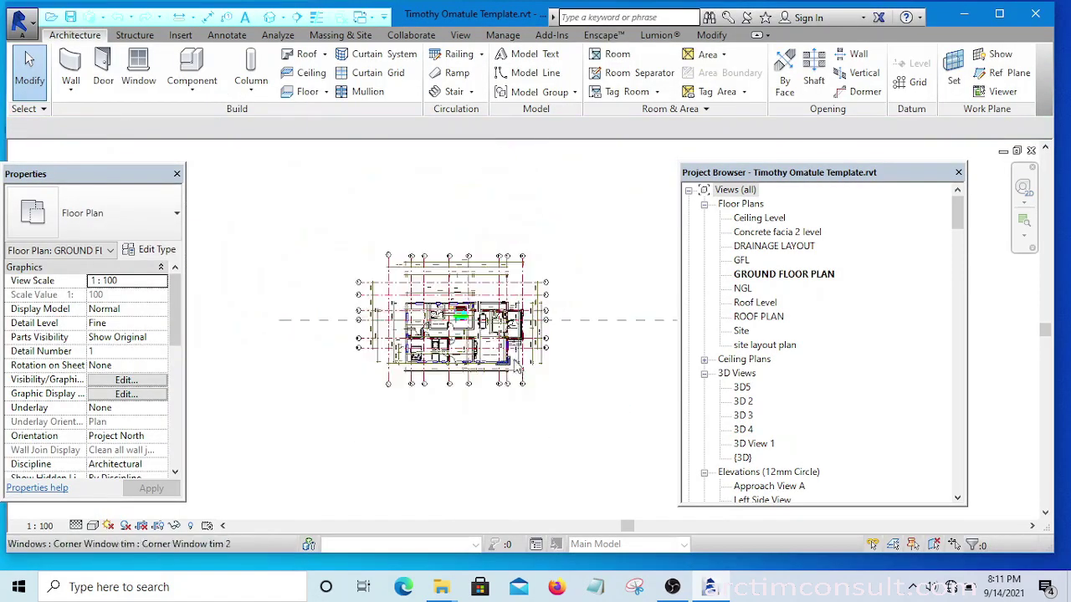
scroll(541, 384, "up", 3)
scroll(577, 407, "down", 3)
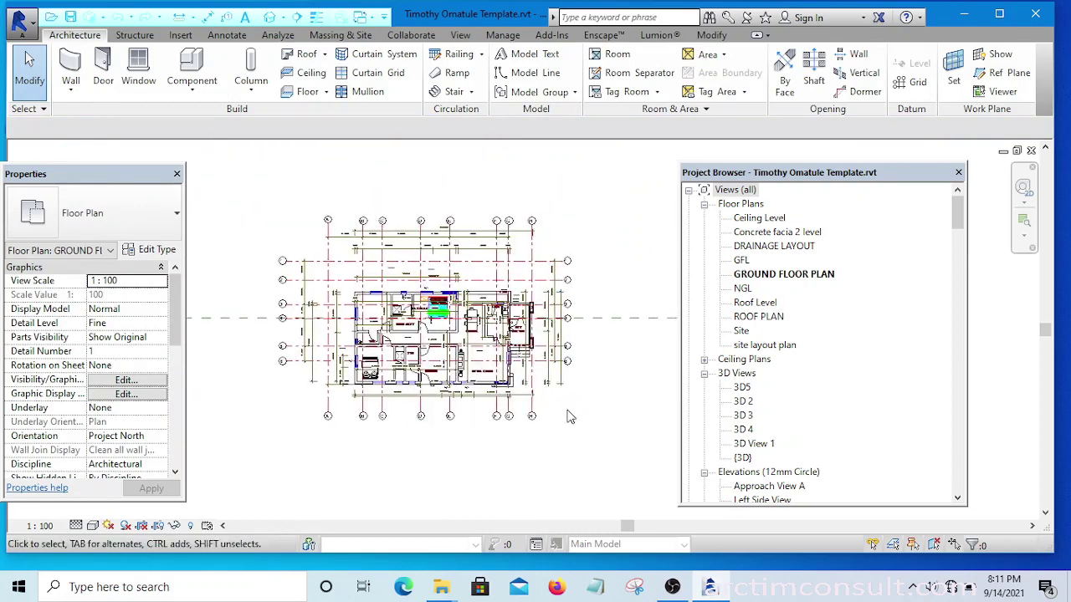
scroll(405, 298, "up", 1)
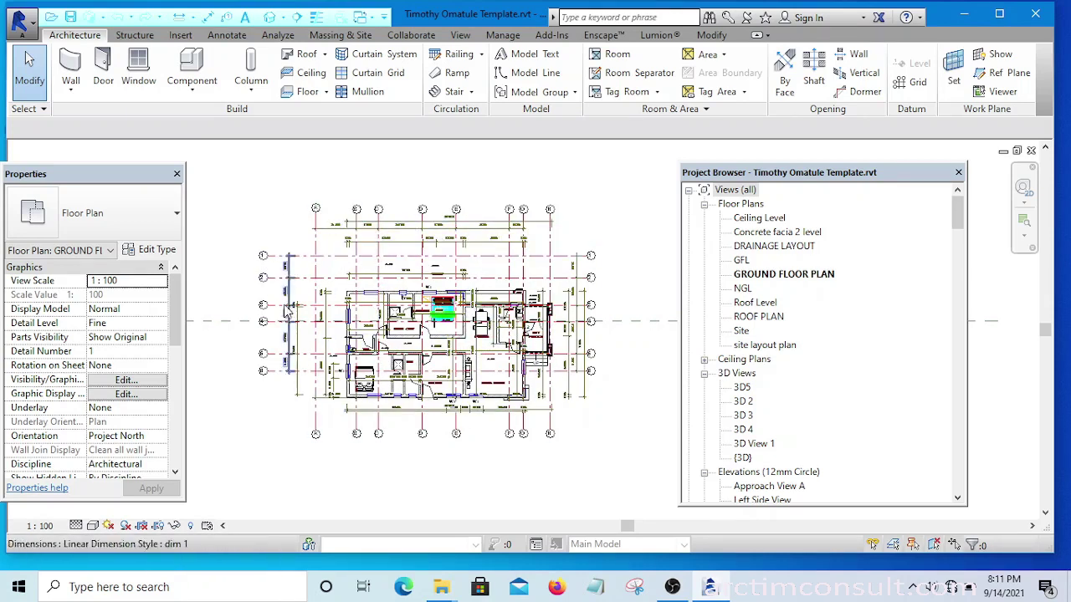
scroll(345, 276, "down", 2)
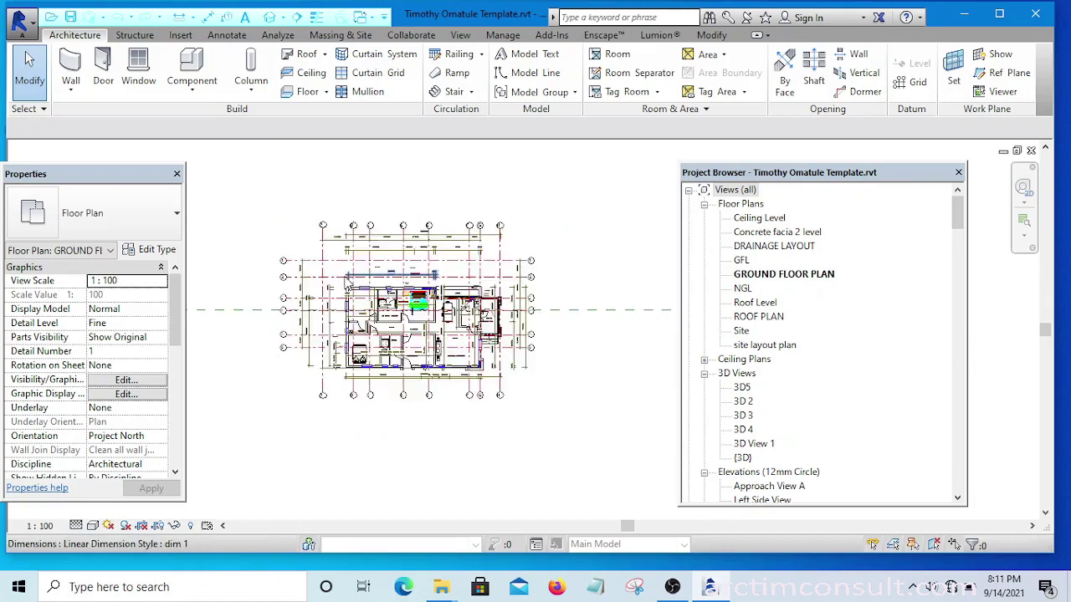
left_click_drag(552, 411, 276, 206)
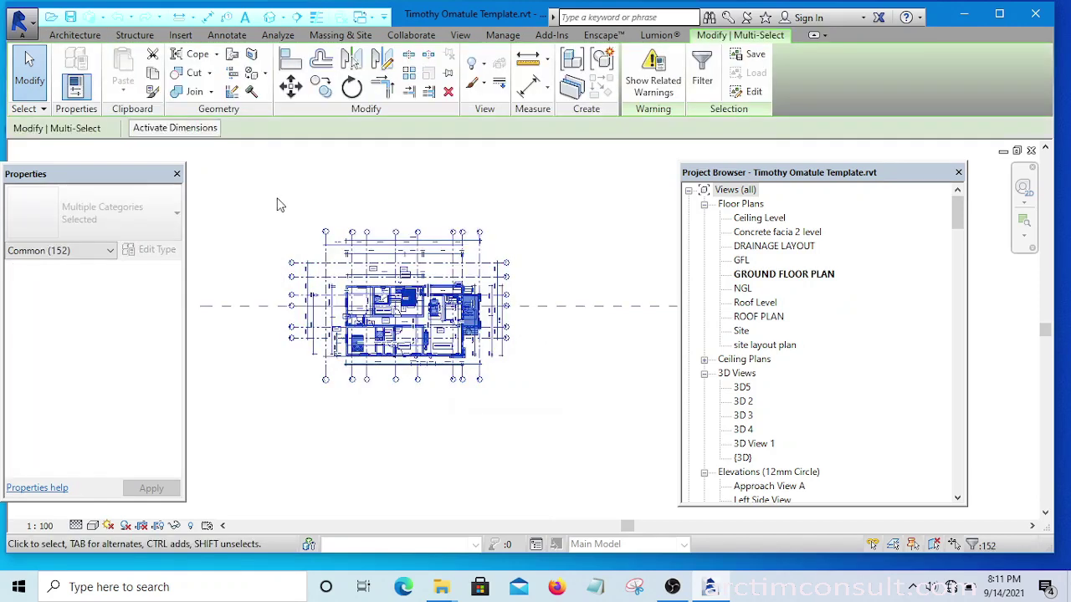
left_click(552, 396)
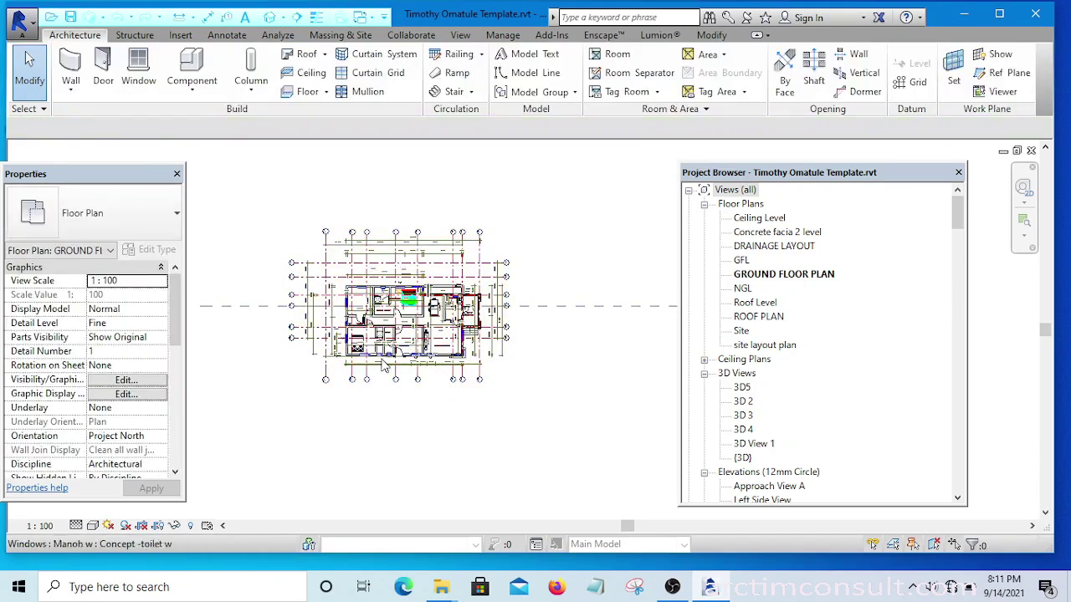
scroll(364, 402, "up", 1)
scroll(364, 402, "up", 1)
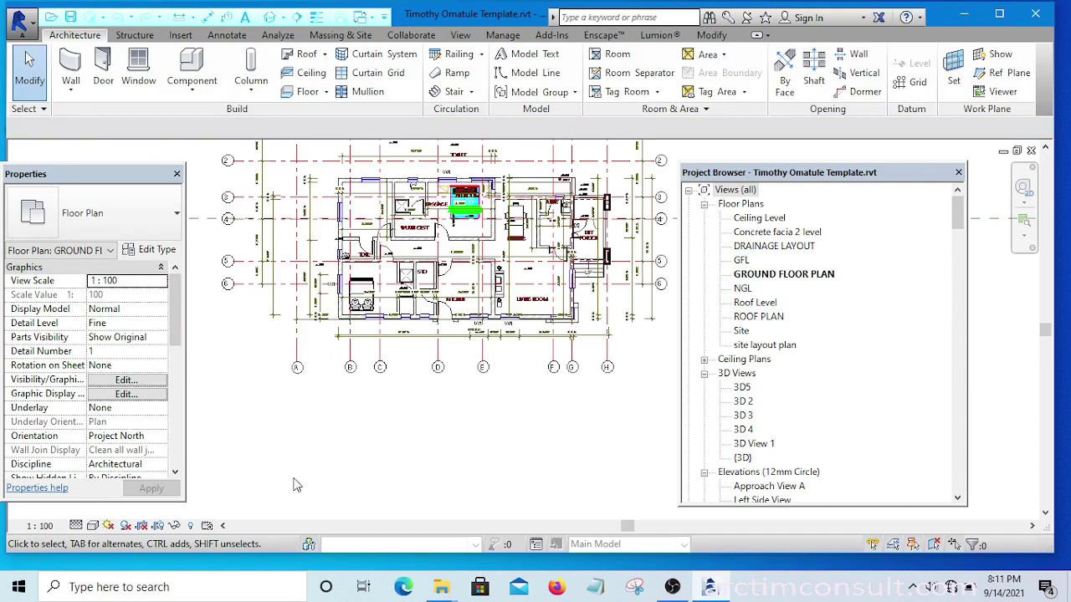
Step: Reveal hidden elements, then window-select and unhide the elevation marker beside grids 5 and 6
left_click(191, 526)
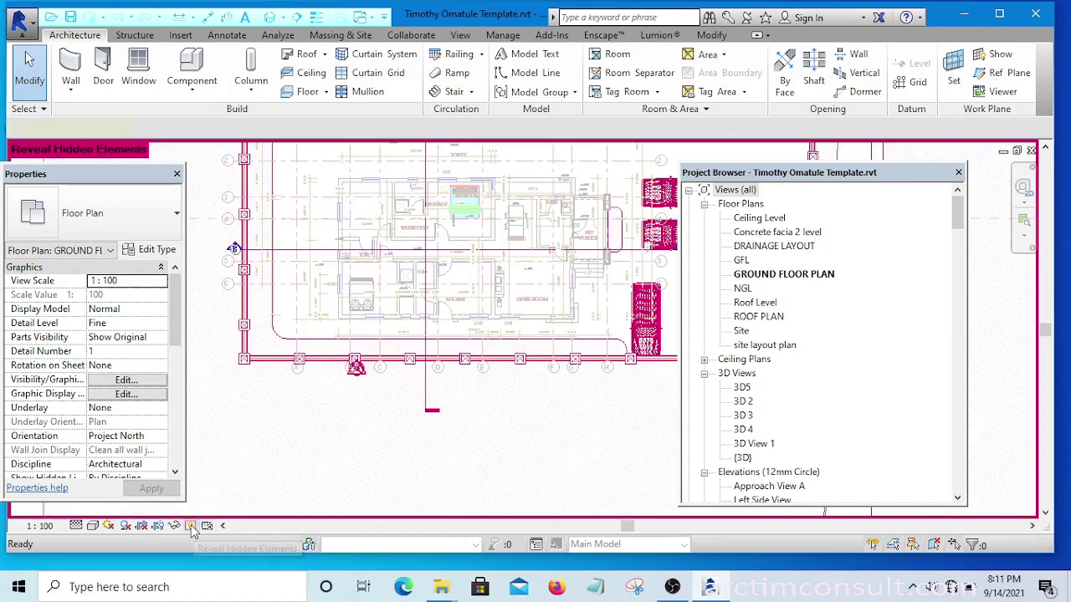
scroll(416, 390, "down", 1)
scroll(416, 389, "down", 2)
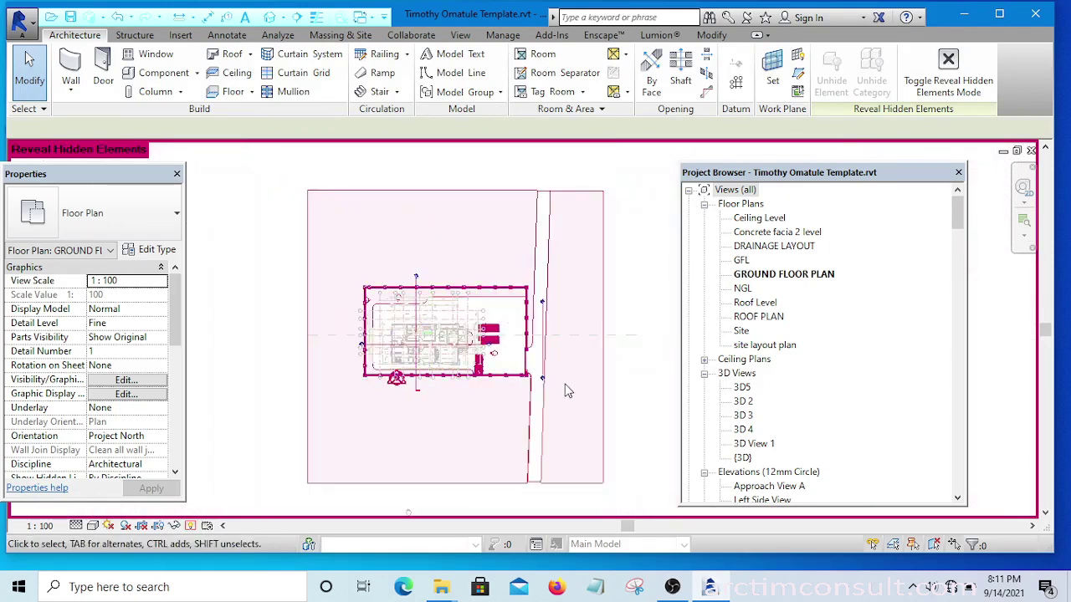
scroll(604, 377, "up", 1)
scroll(611, 379, "up", 1)
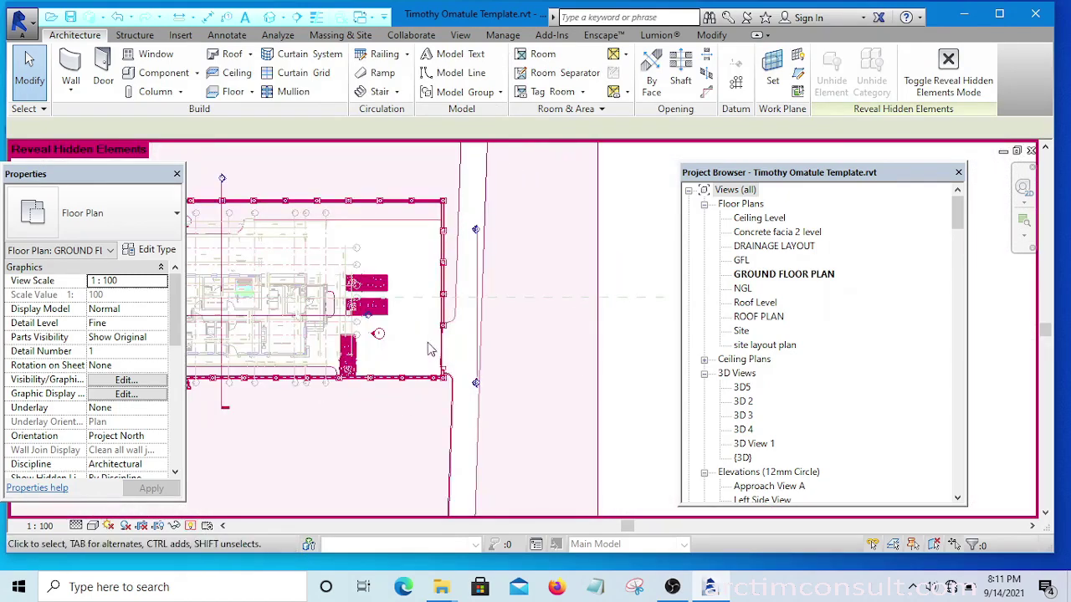
scroll(423, 351, "up", 2)
scroll(409, 355, "up", 5)
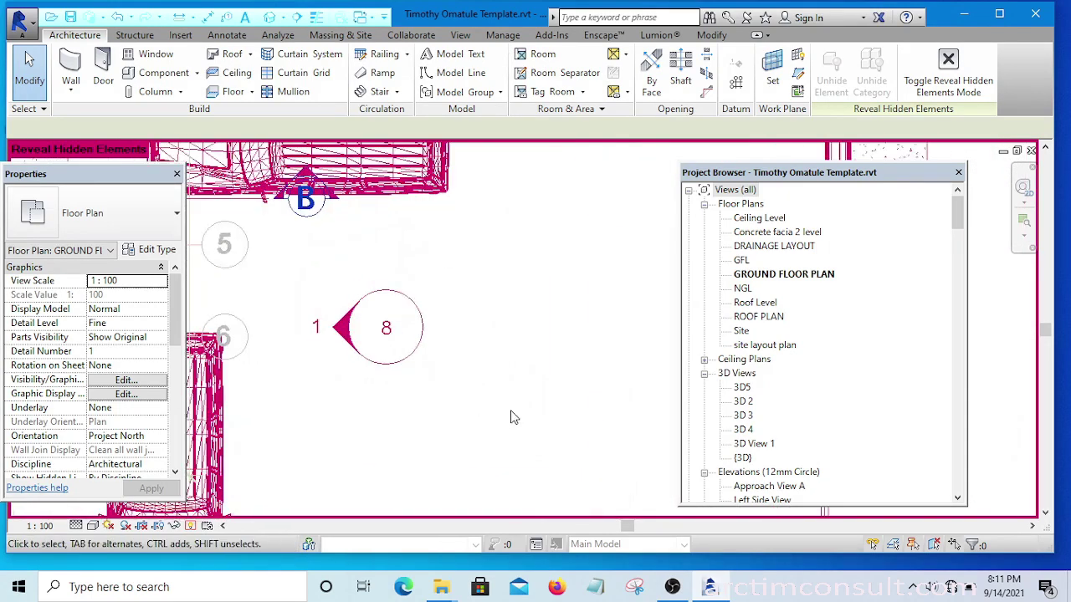
left_click_drag(511, 410, 275, 271)
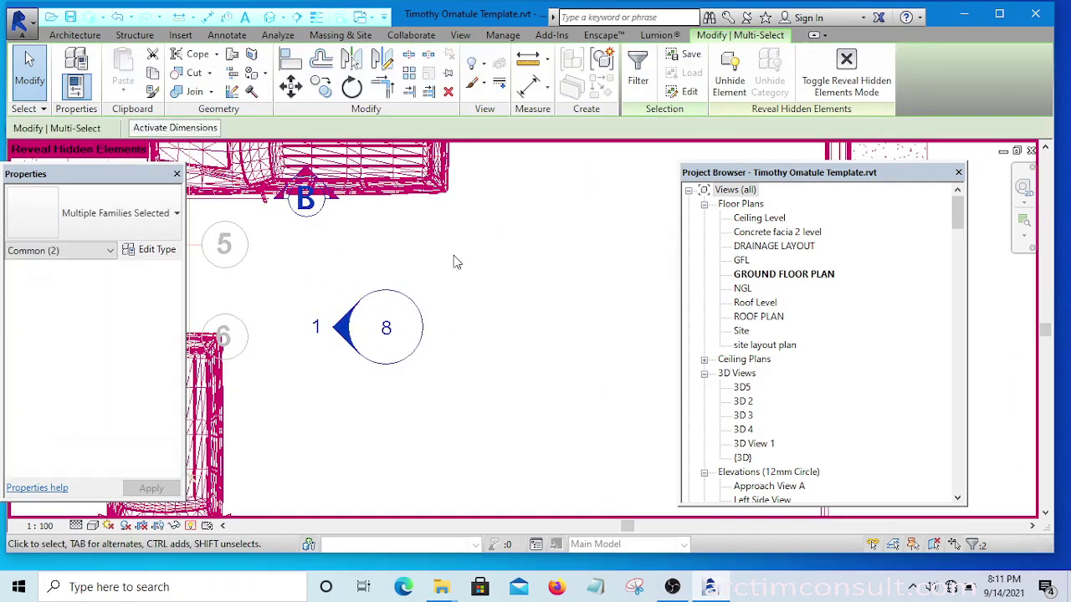
left_click(729, 84)
Step: Pan and zoom around the plan to check the restored marker near the building's left side
scroll(820, 335, "down", 1)
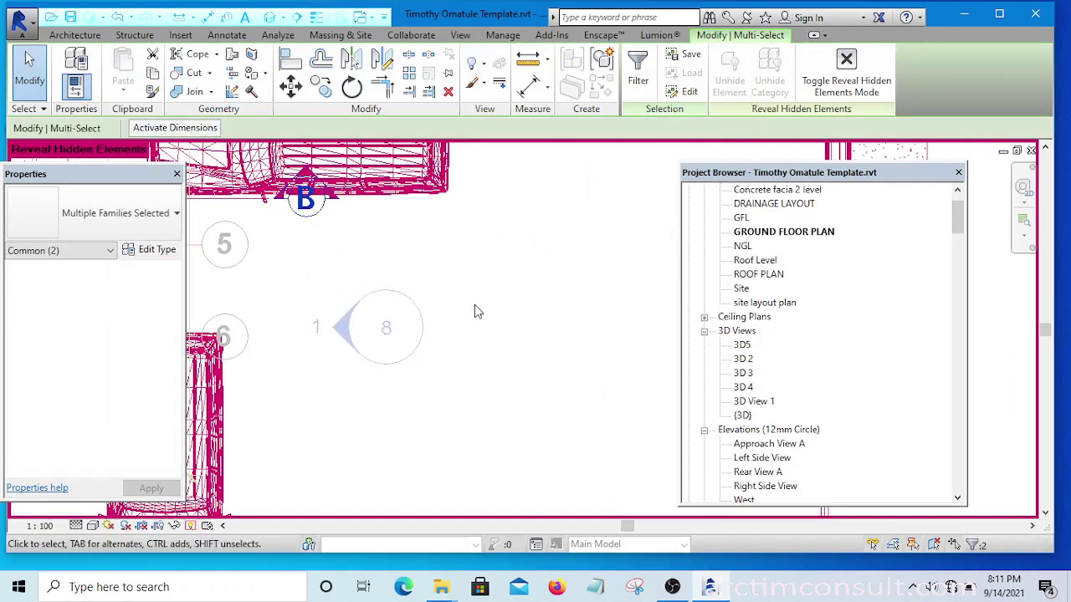
scroll(502, 318, "down", 3)
scroll(506, 311, "down", 3)
scroll(381, 343, "up", 5)
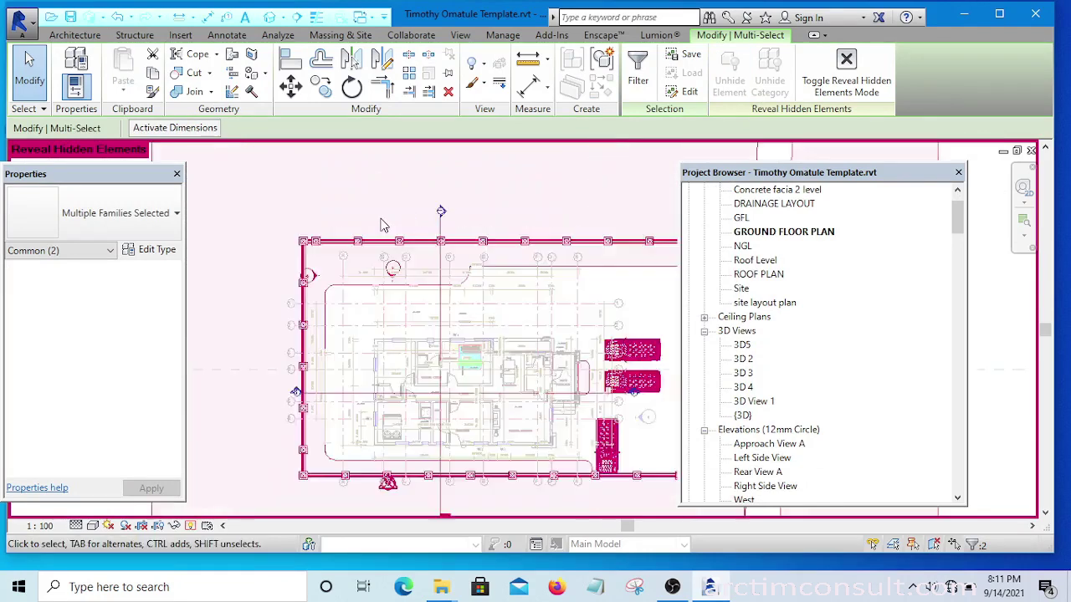
left_click_drag(347, 176, 470, 413)
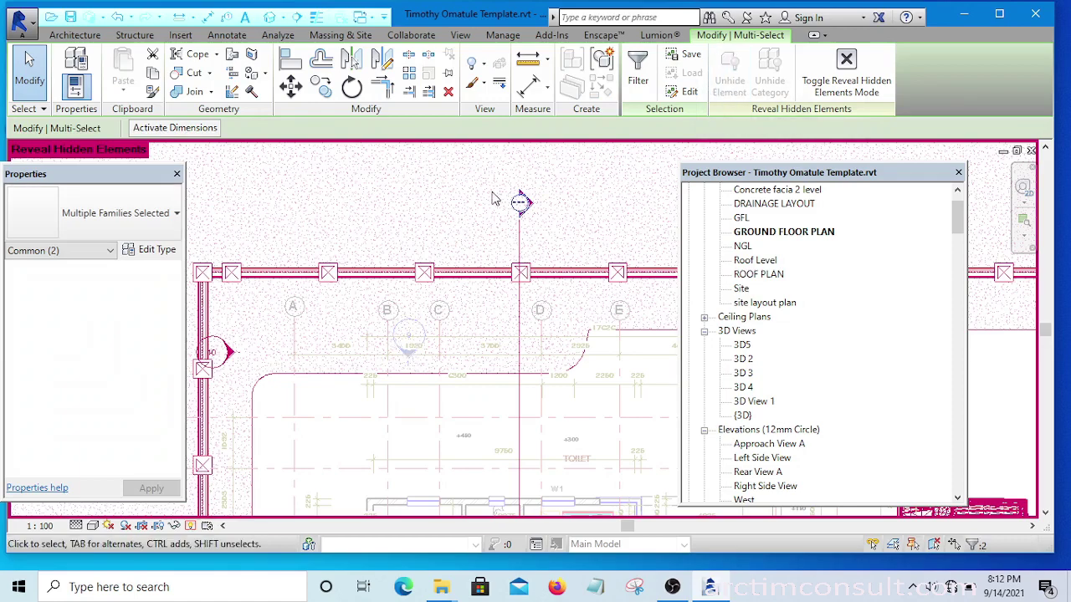
scroll(486, 196, "down", 2)
scroll(433, 207, "down", 1)
scroll(382, 322, "up", 4)
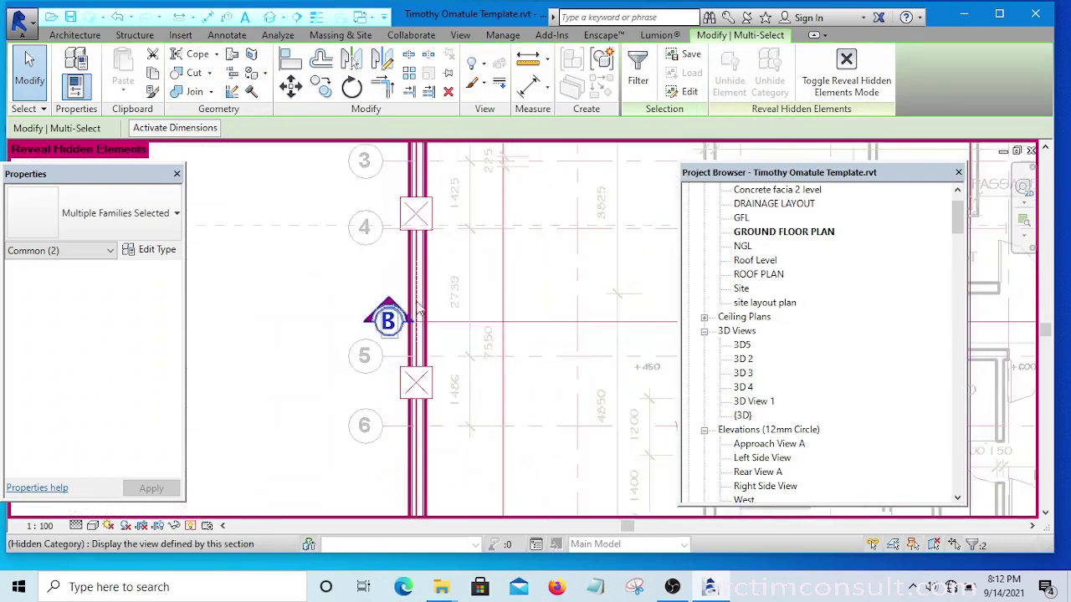
scroll(401, 301, "down", 1)
scroll(414, 289, "down", 5)
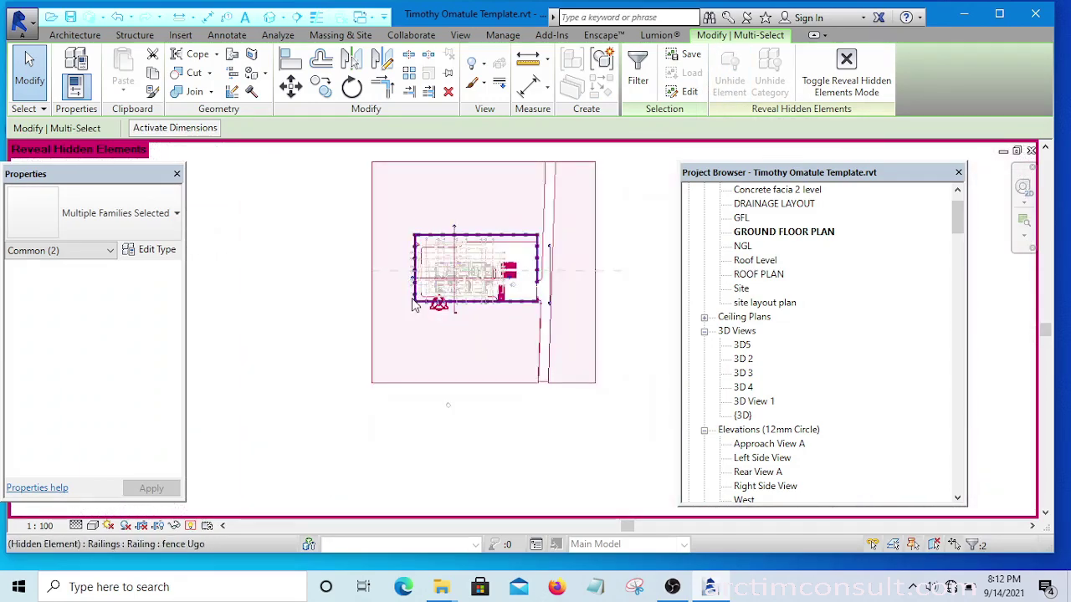
scroll(408, 320, "up", 5)
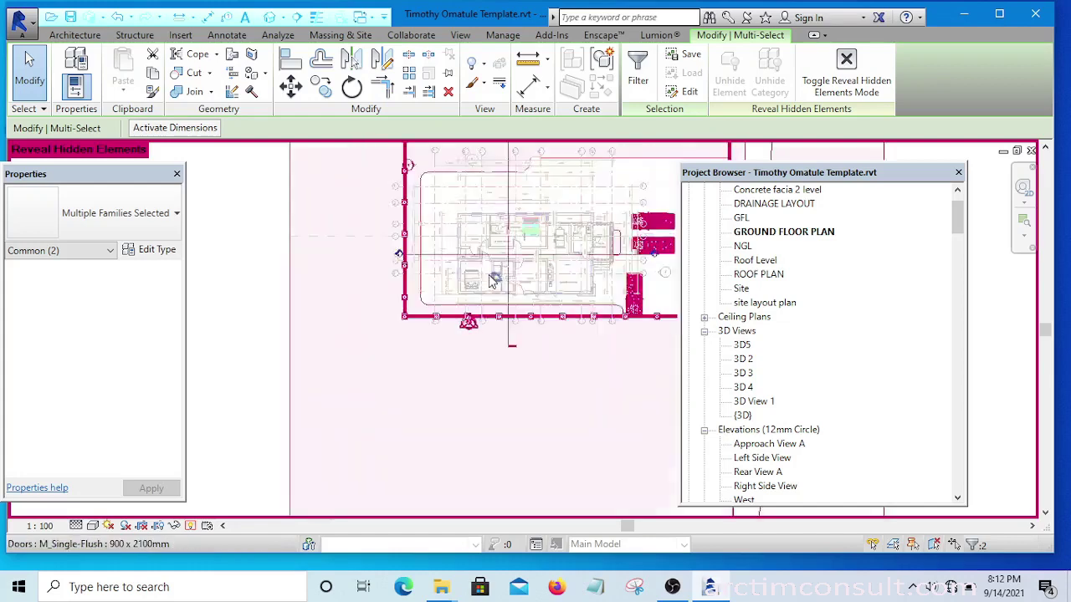
middle_click_drag(431, 389, 402, 423)
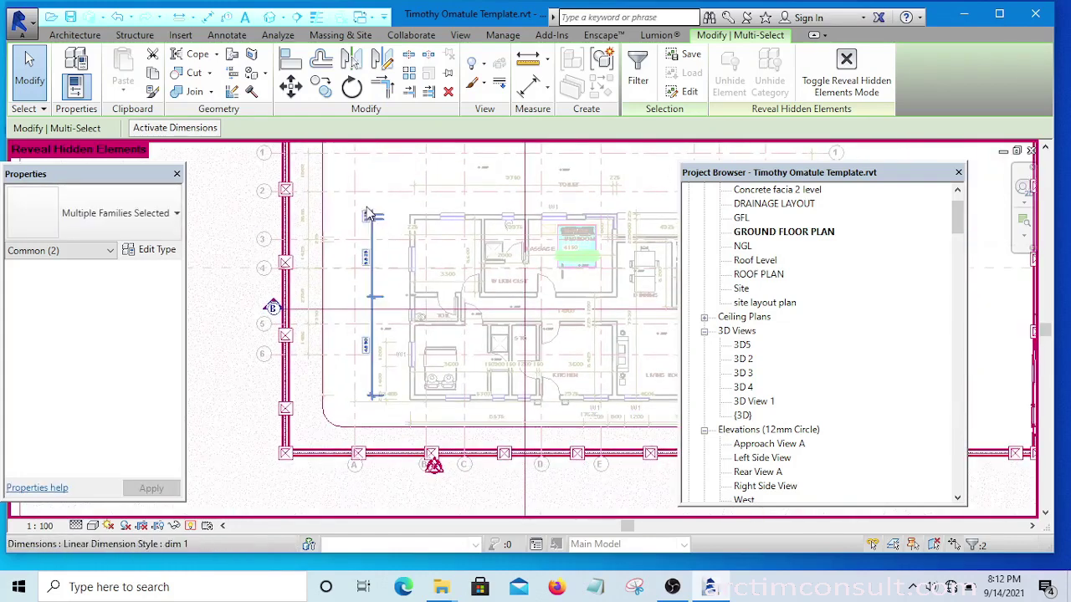
scroll(310, 293, "down", 2)
scroll(309, 293, "down", 2)
scroll(360, 334, "up", 5)
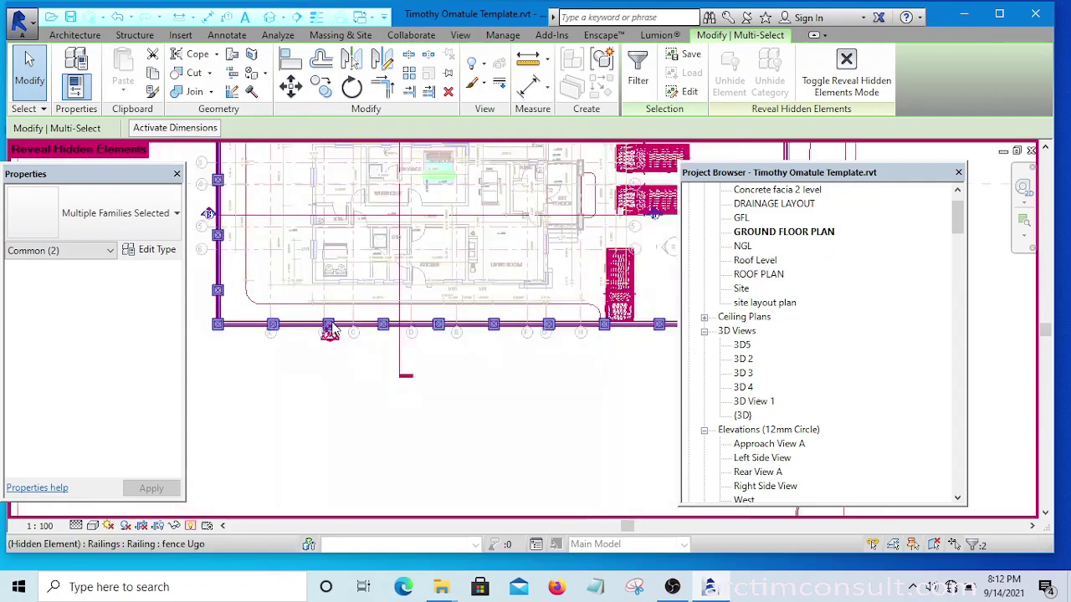
scroll(443, 318, "down", 5)
scroll(443, 318, "down", 5)
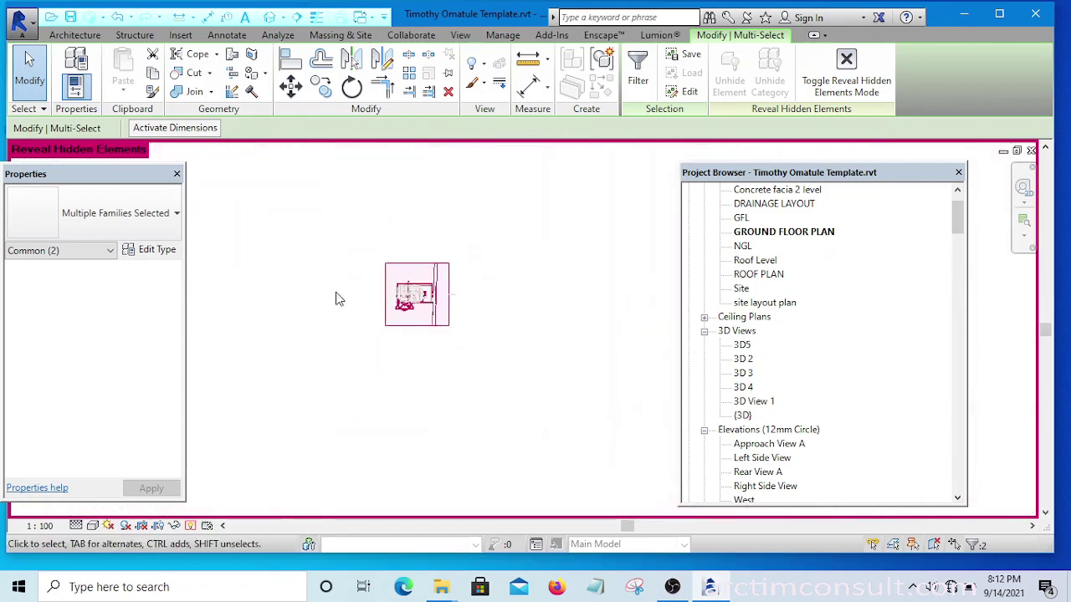
scroll(335, 303, "up", 2)
scroll(400, 306, "up", 3)
scroll(559, 222, "up", 3)
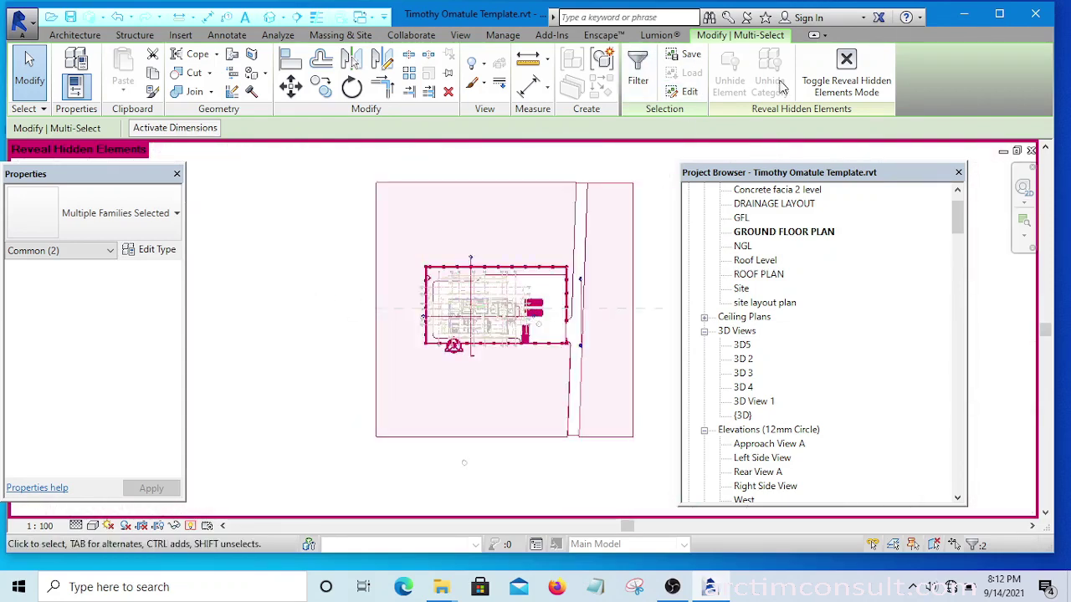
left_click(846, 75)
Step: Turn off Reveal Hidden Elements and crossing-select the entire ground floor plan drawing
left_click(852, 77)
key("Escape")
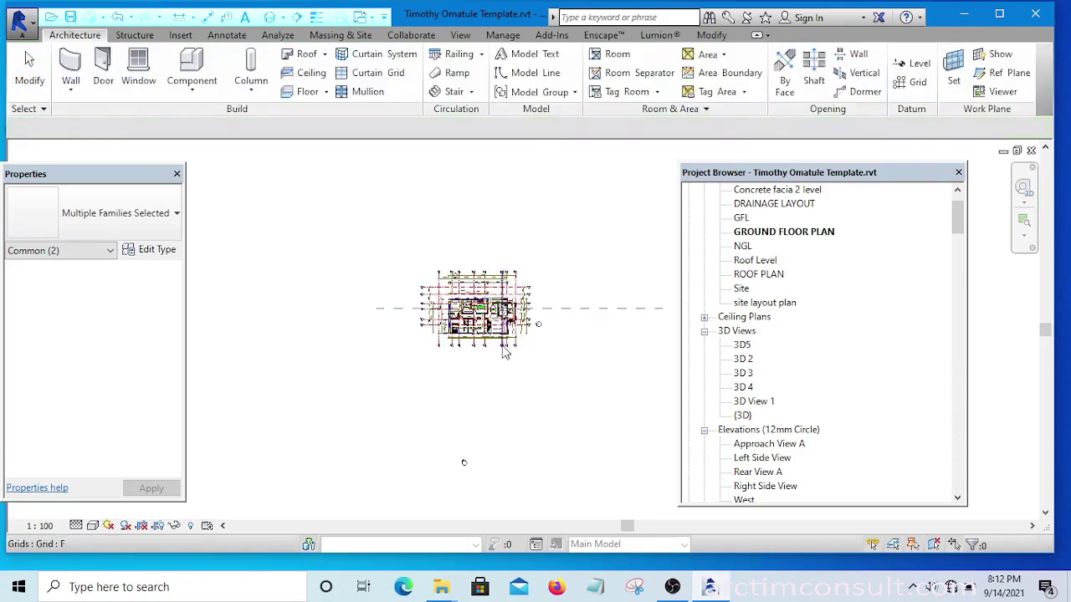
scroll(576, 362, "up", 5)
scroll(576, 361, "up", 6)
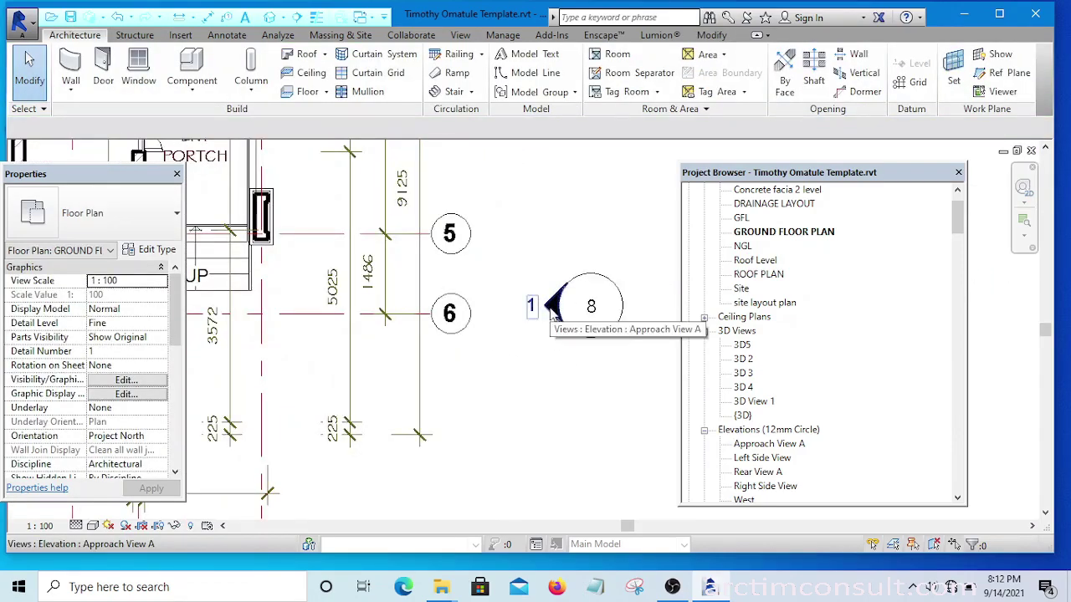
scroll(585, 284, "down", 3)
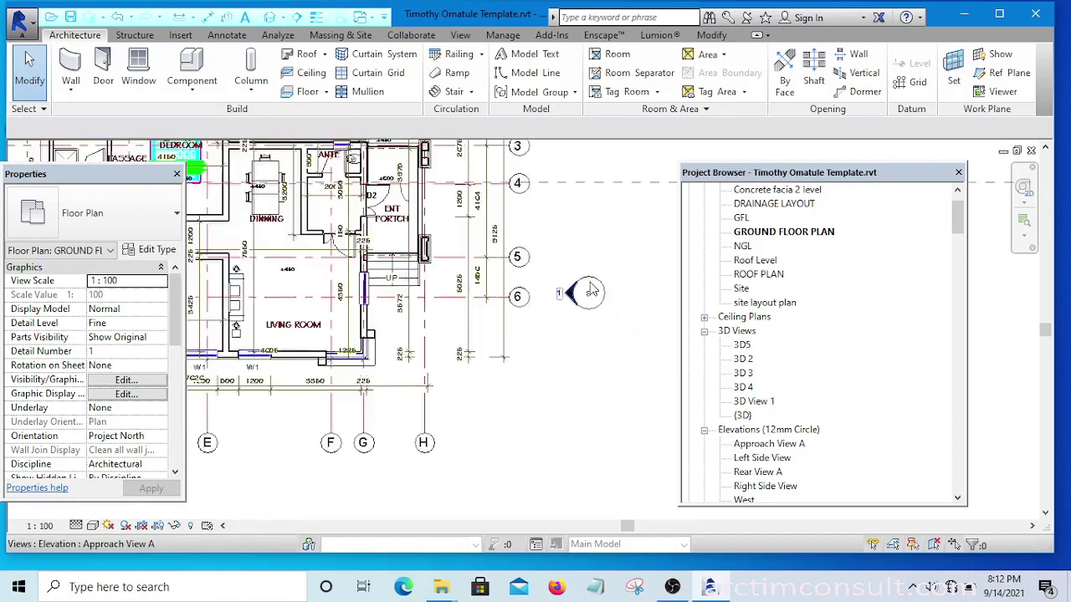
scroll(589, 287, "down", 6)
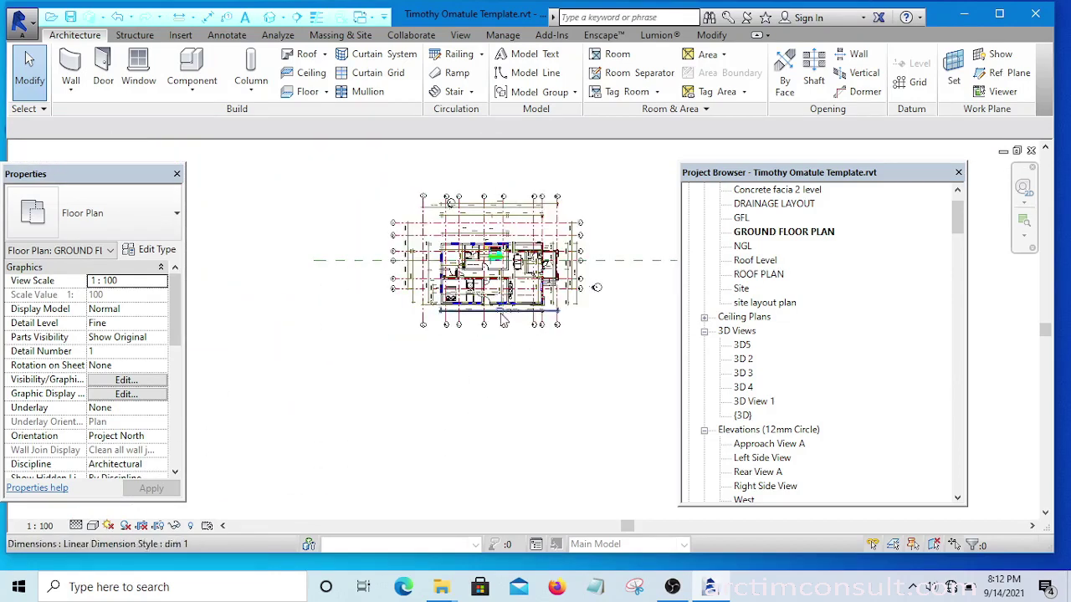
scroll(489, 327, "down", 3)
scroll(474, 400, "up", 3)
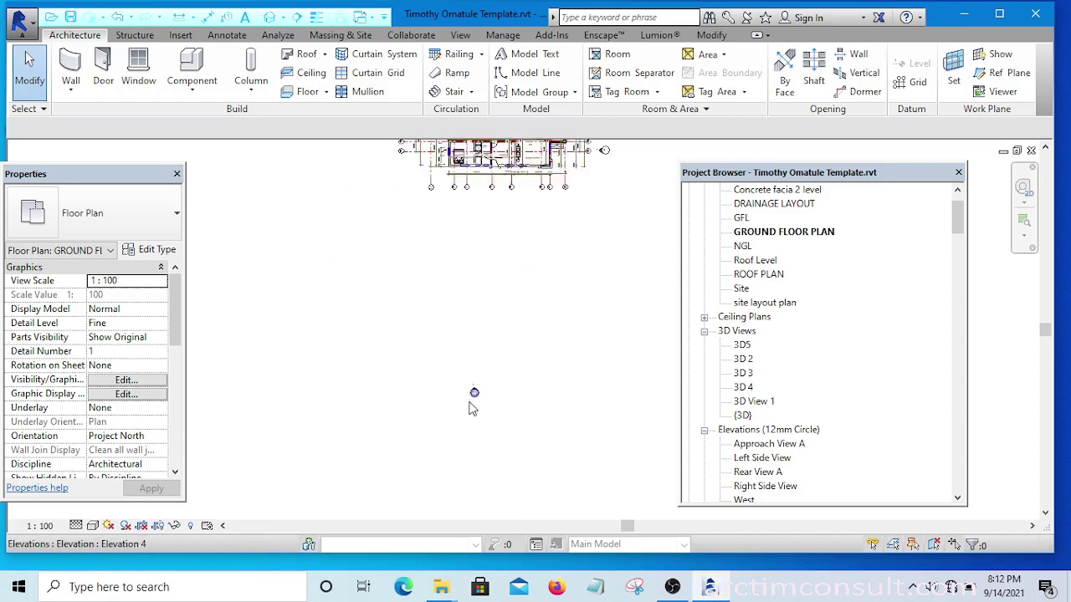
scroll(473, 394, "up", 2)
scroll(478, 368, "down", 4)
scroll(502, 351, "up", 2)
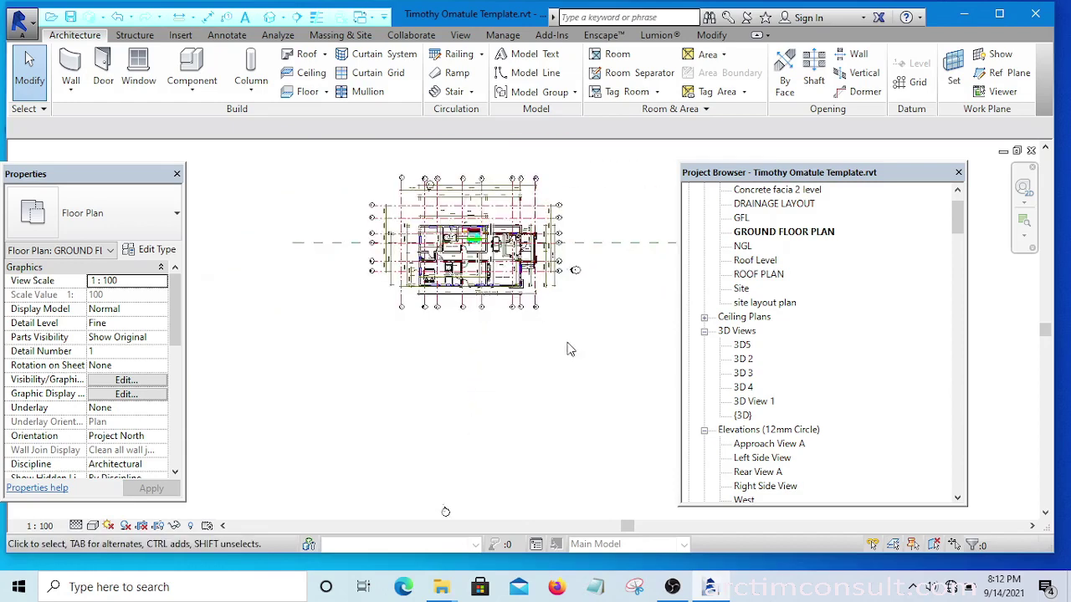
left_click_drag(563, 353, 365, 152)
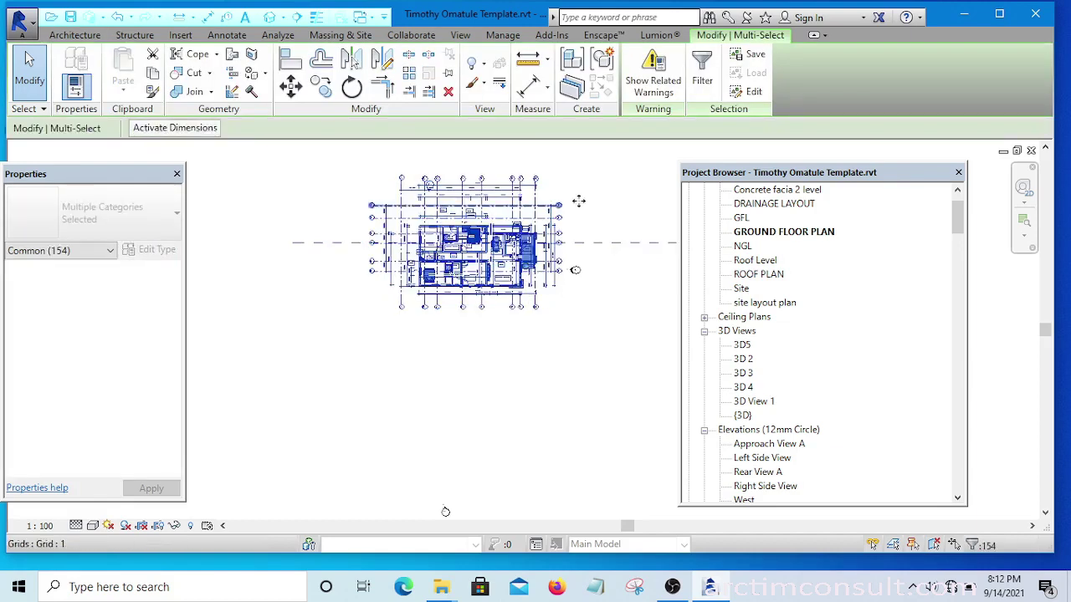
Step: Filter Elevations and Views out of the selection and delete the remaining ground floor elements
left_click(703, 73)
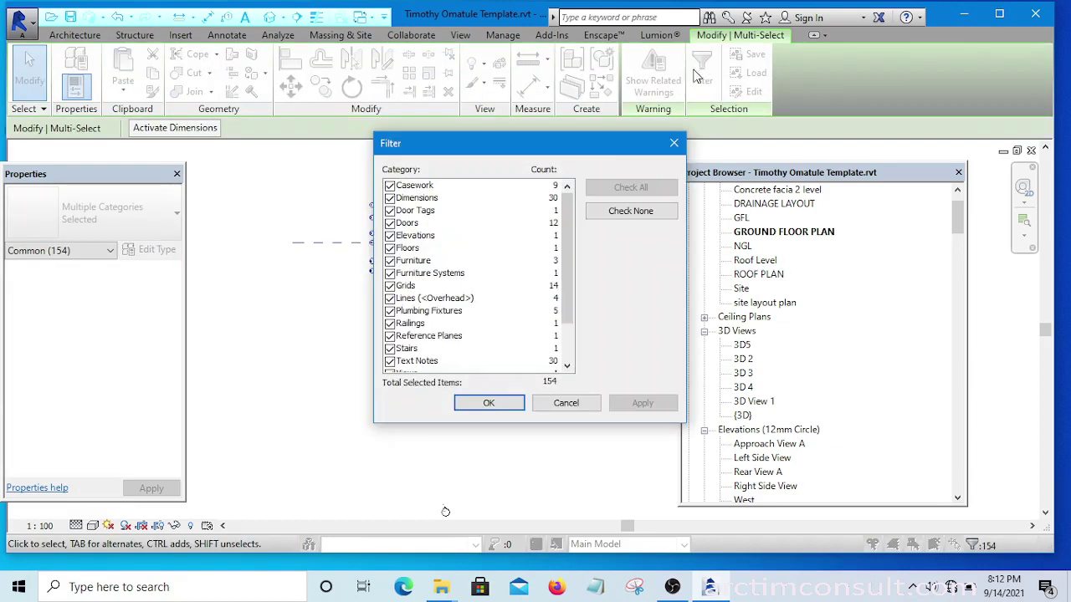
left_click(390, 236)
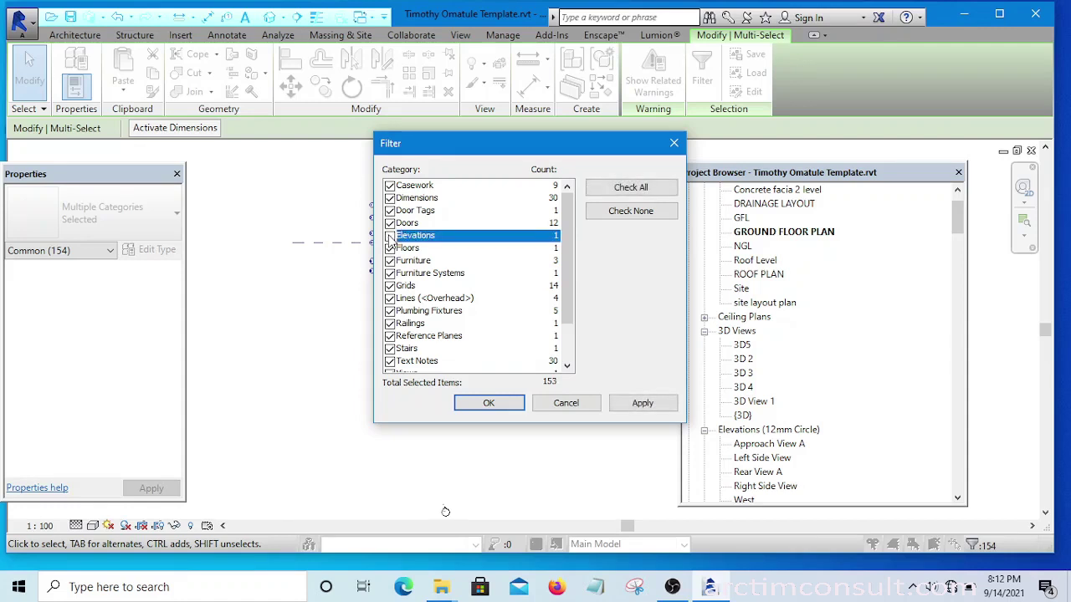
left_click_drag(567, 257, 569, 289)
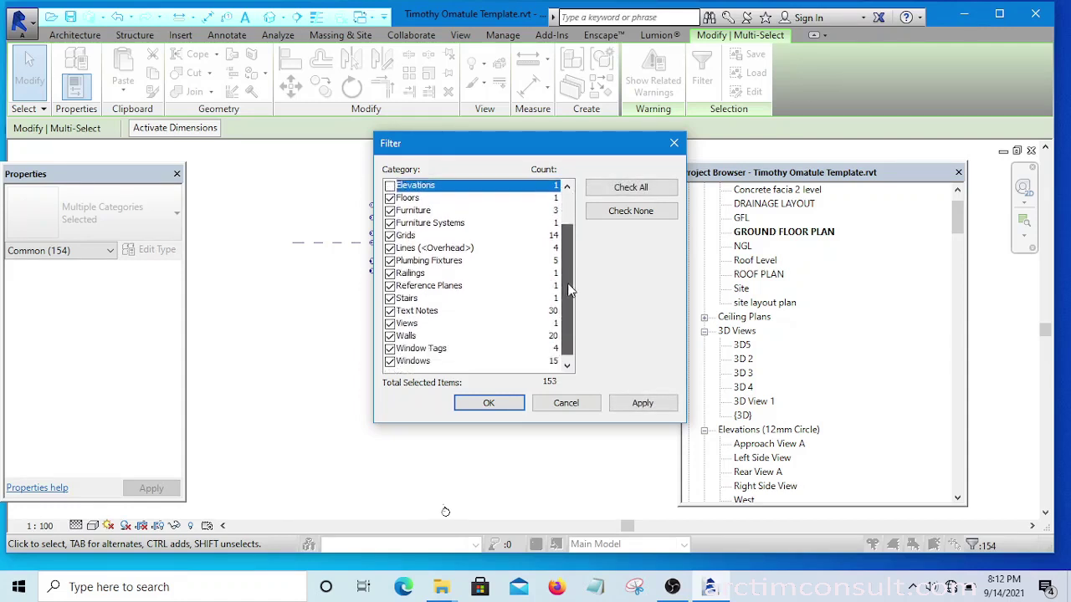
left_click(390, 324)
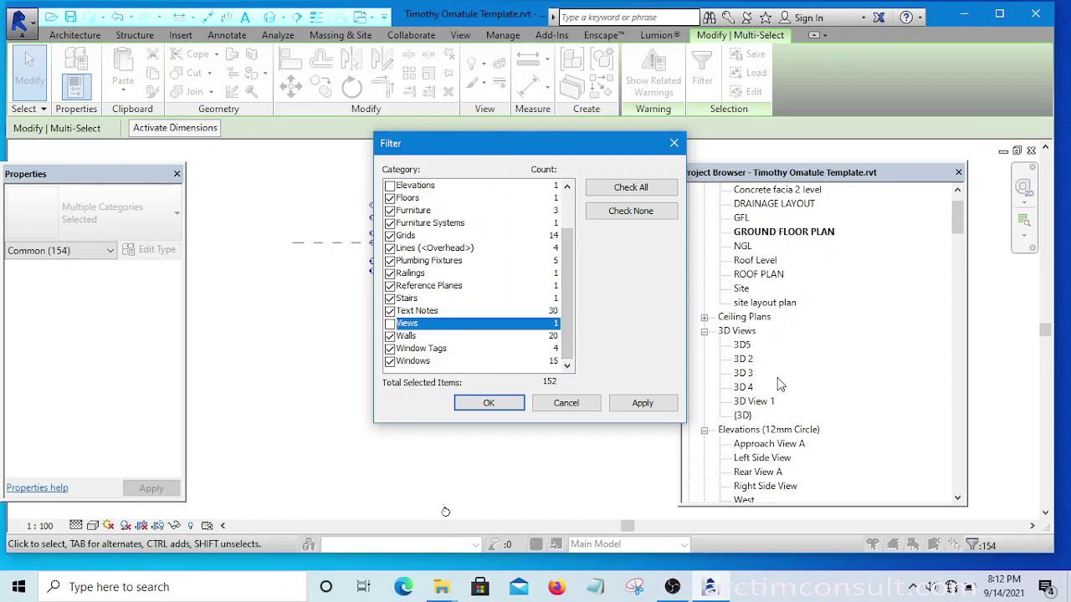
left_click(499, 403)
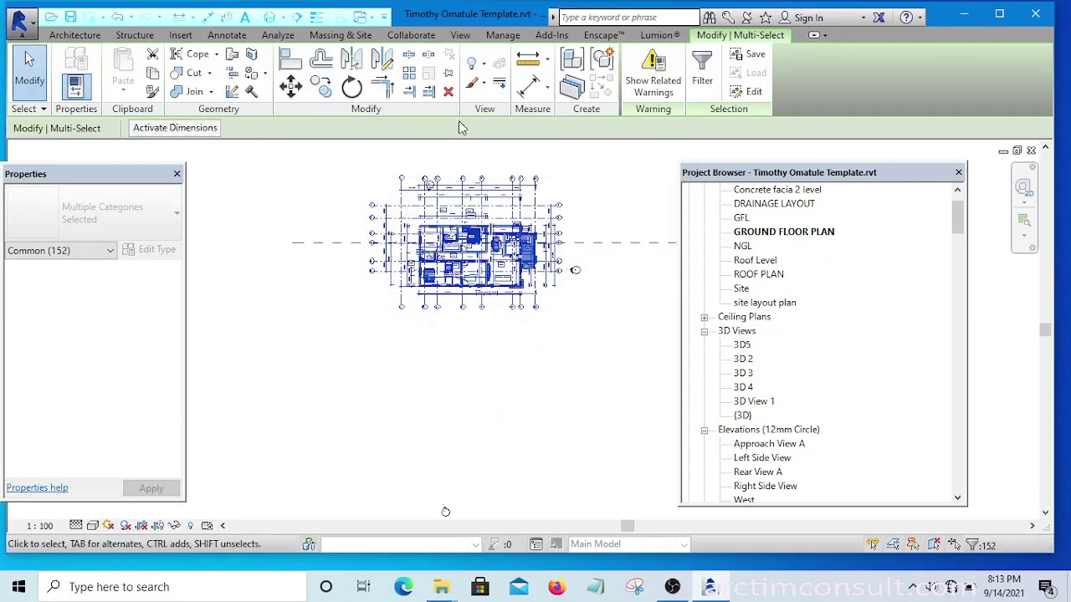
left_click(449, 93)
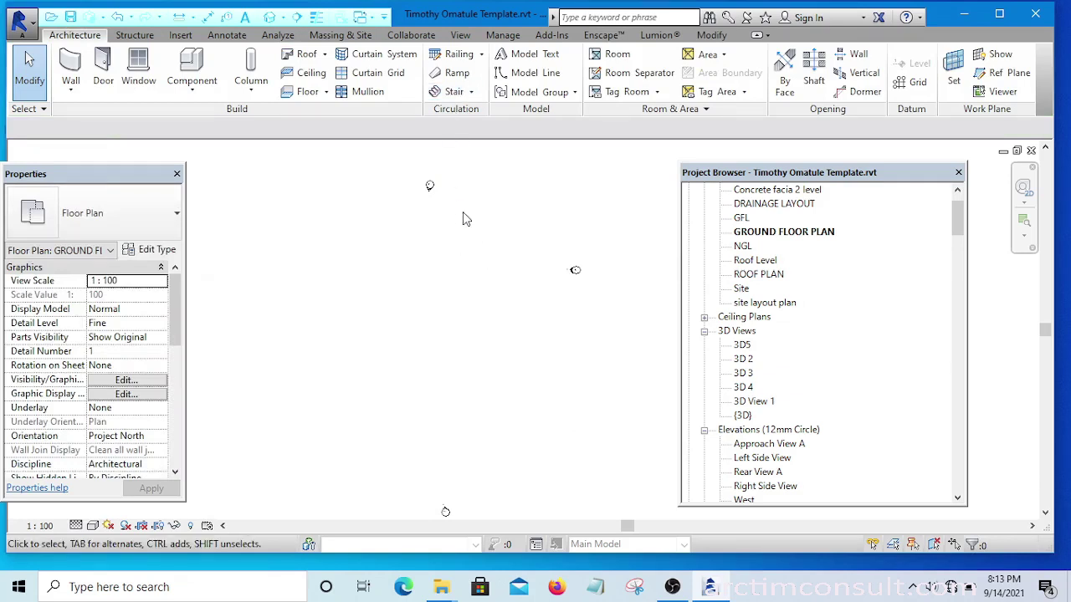
Step: Open the ROOF PLAN view from the Project Browser
middle_click_drag(481, 256, 460, 276)
scroll(528, 270, "down", 2)
scroll(795, 245, "up", 3)
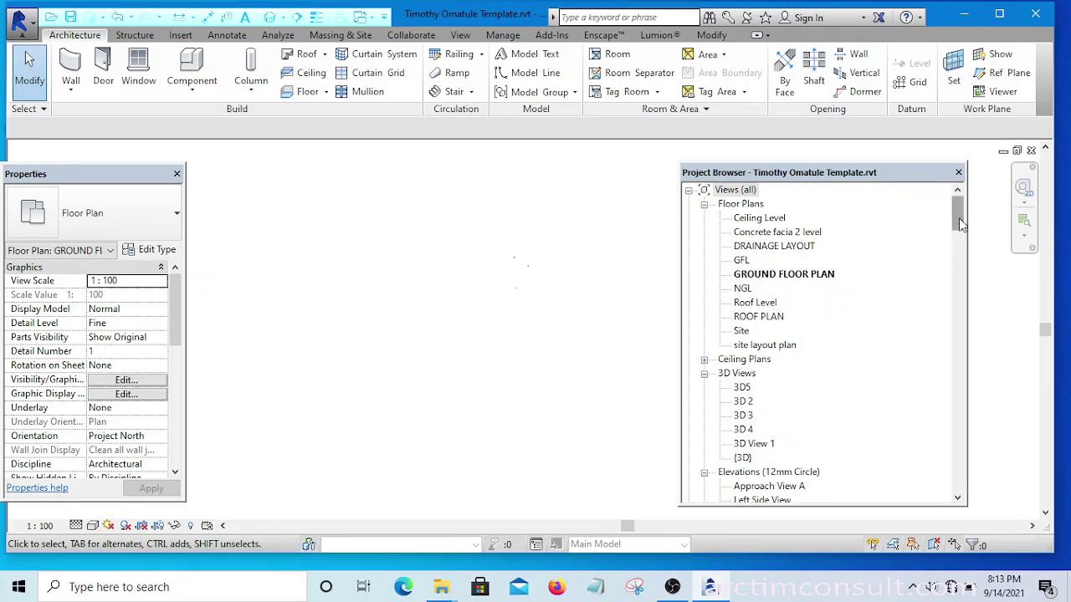
scroll(960, 252, "down", 1)
scroll(959, 253, "up", 1)
left_click(810, 260)
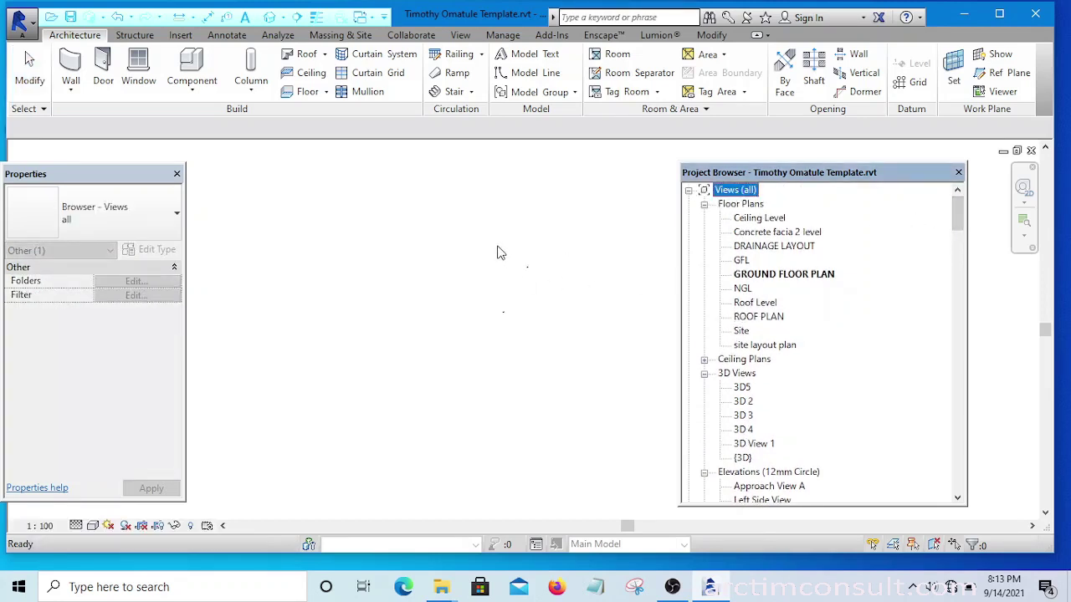
double_click(759, 316)
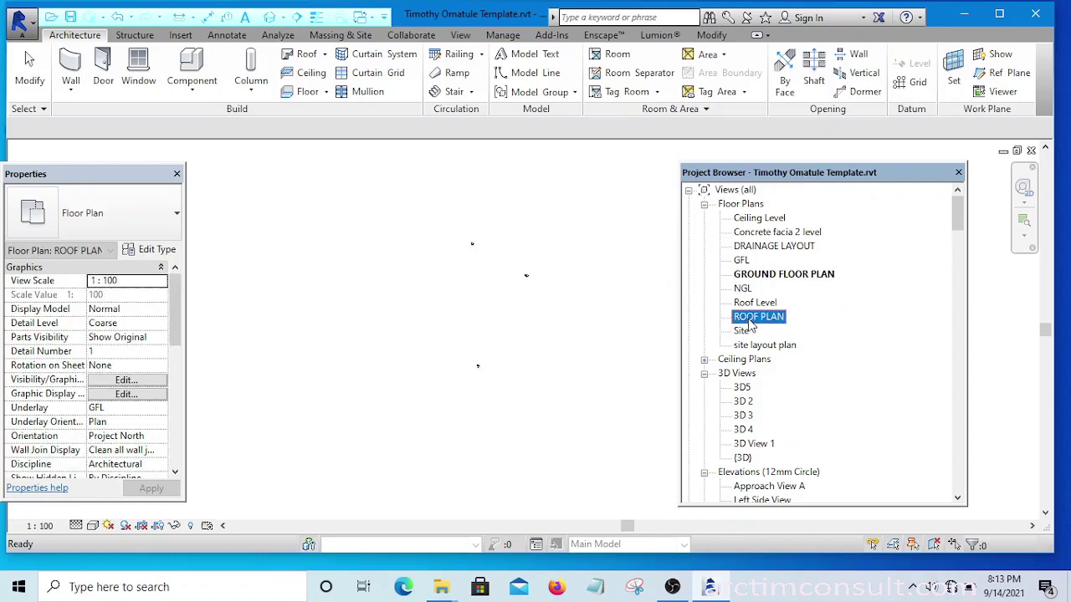
Step: Crossing-select all the roof plan drawing elements
scroll(535, 268, "up", 5)
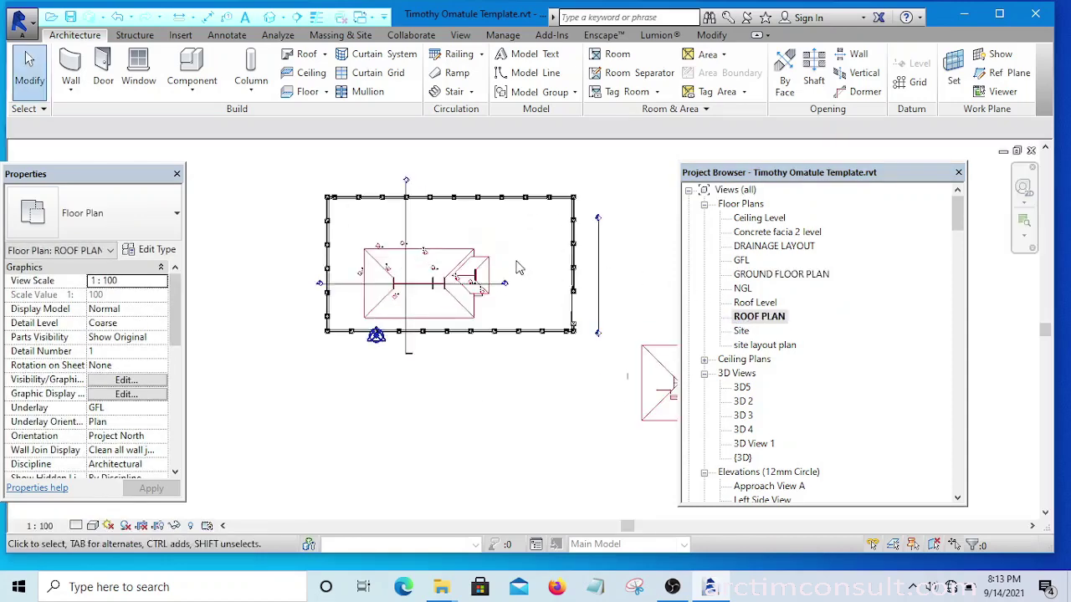
scroll(418, 234, "down", 2)
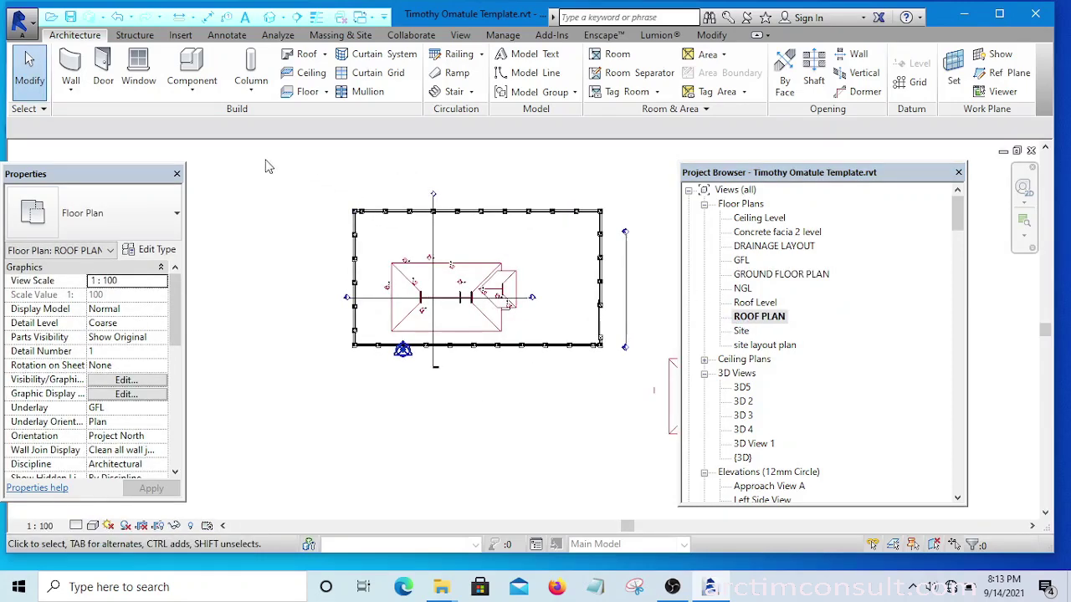
mouse_move(265, 161)
left_mouse_down()
mouse_move(589, 293)
mouse_move(665, 390)
mouse_move(653, 397)
left_mouse_up()
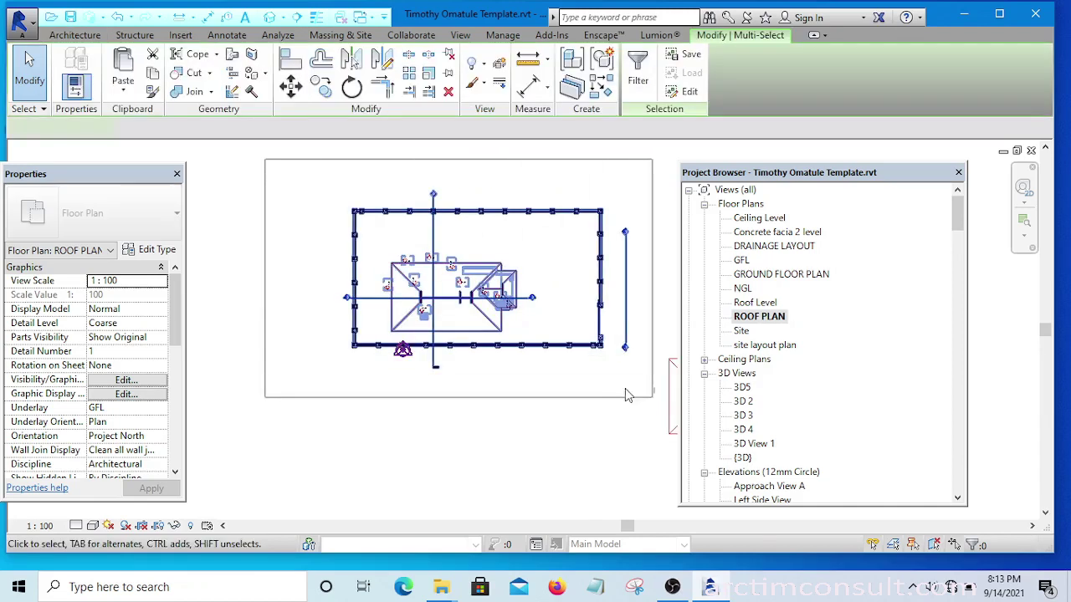
scroll(628, 395, "down", 3)
key("Escape")
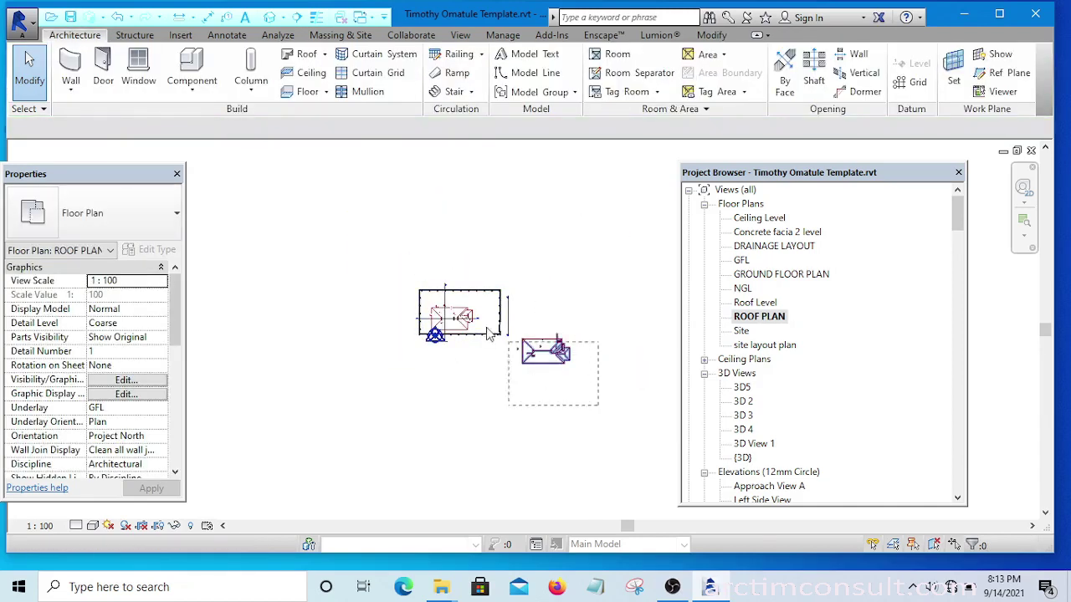
left_click_drag(490, 333, 354, 251)
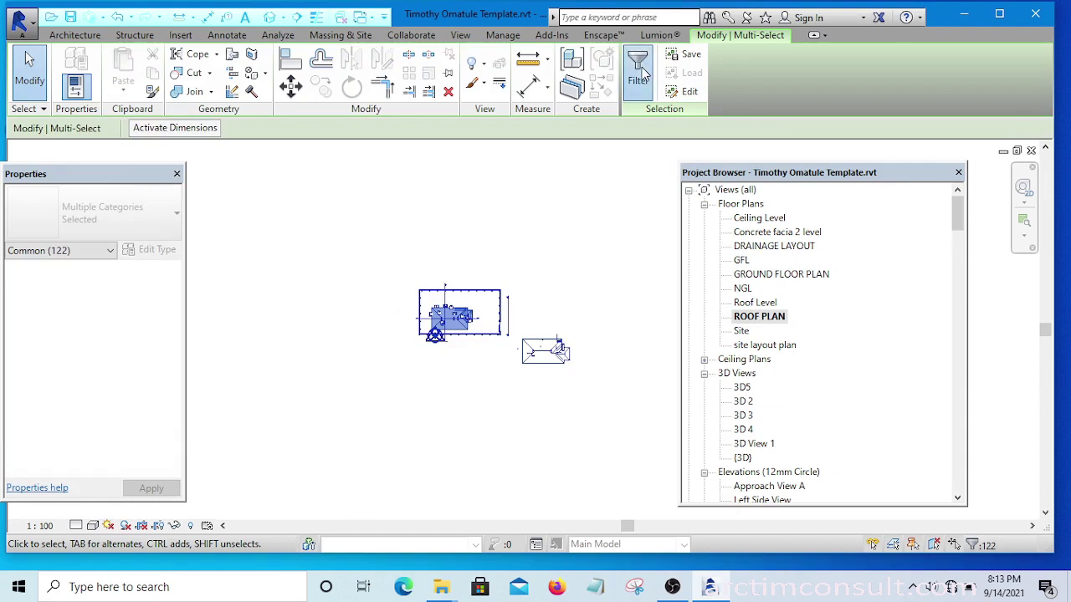
Step: Exclude Survey Point, Views and Project Base Point from the selection, then delete the roof drawing
left_click(640, 71)
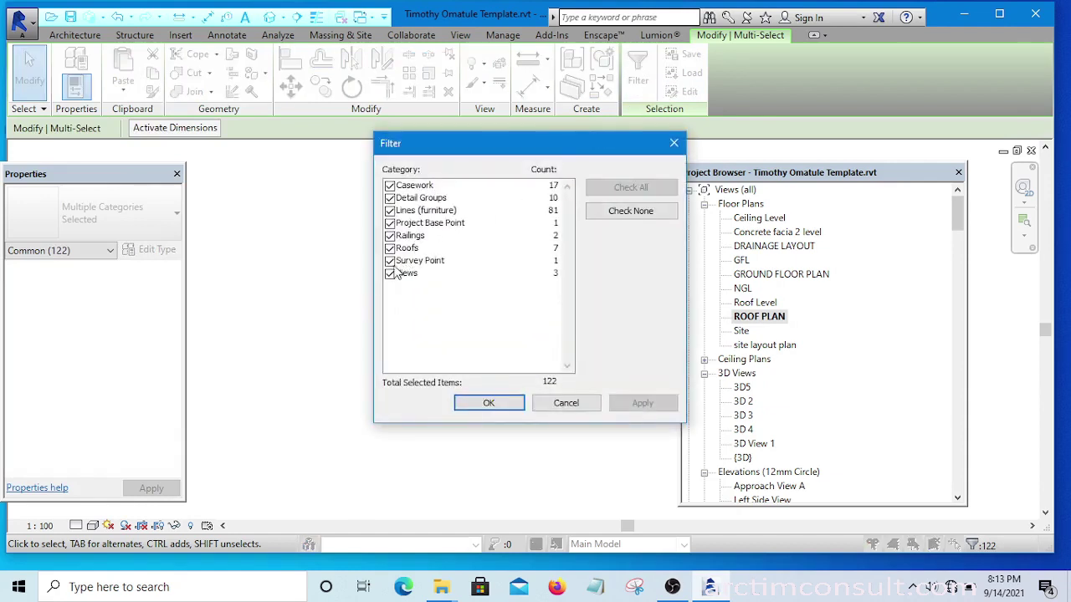
left_click(390, 261)
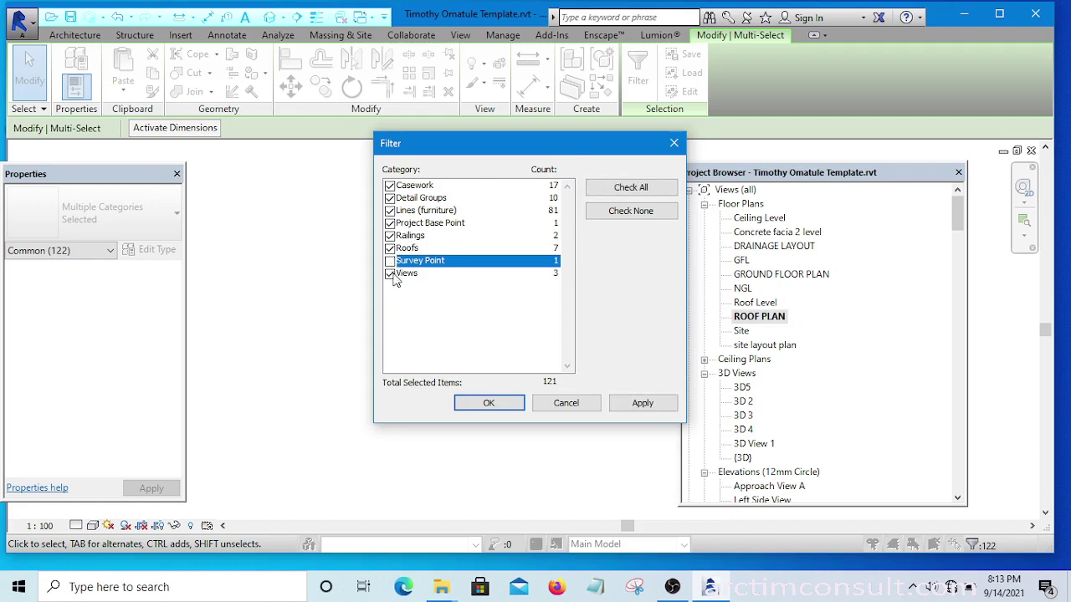
left_click(390, 274)
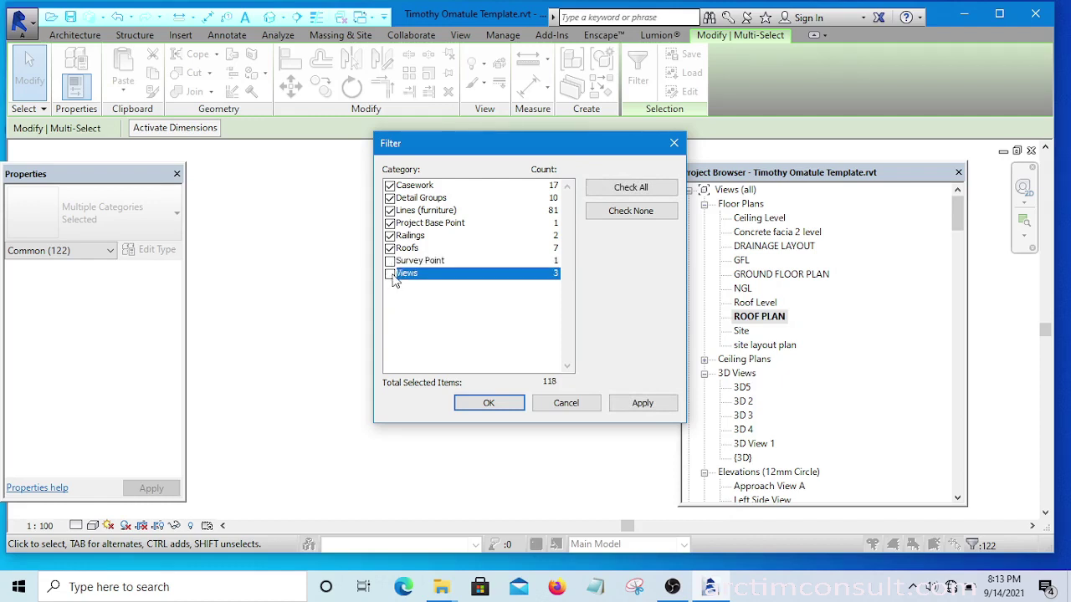
left_click(390, 223)
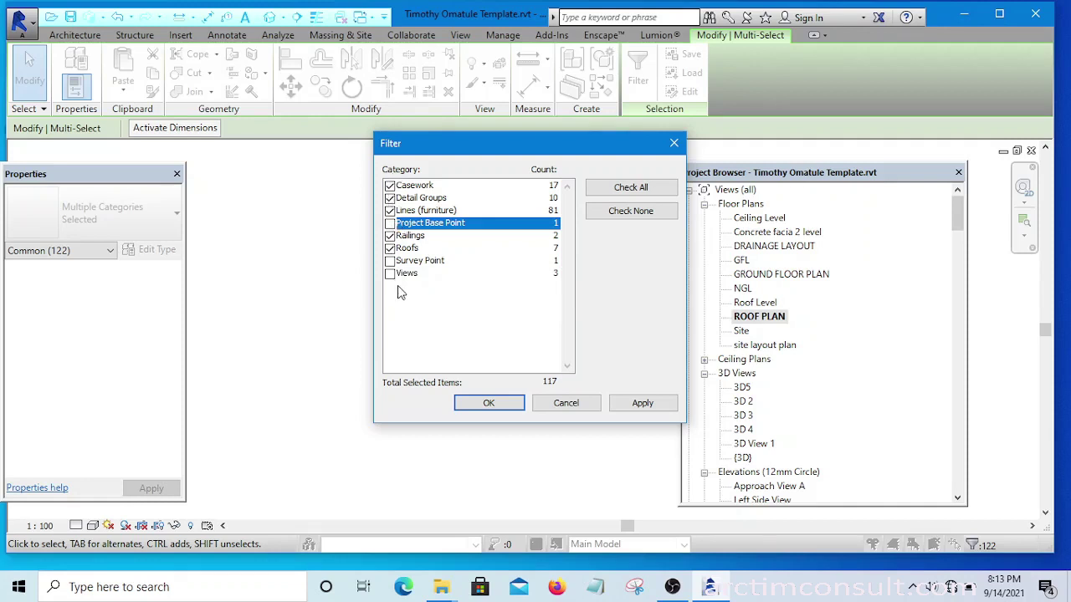
left_click(488, 403)
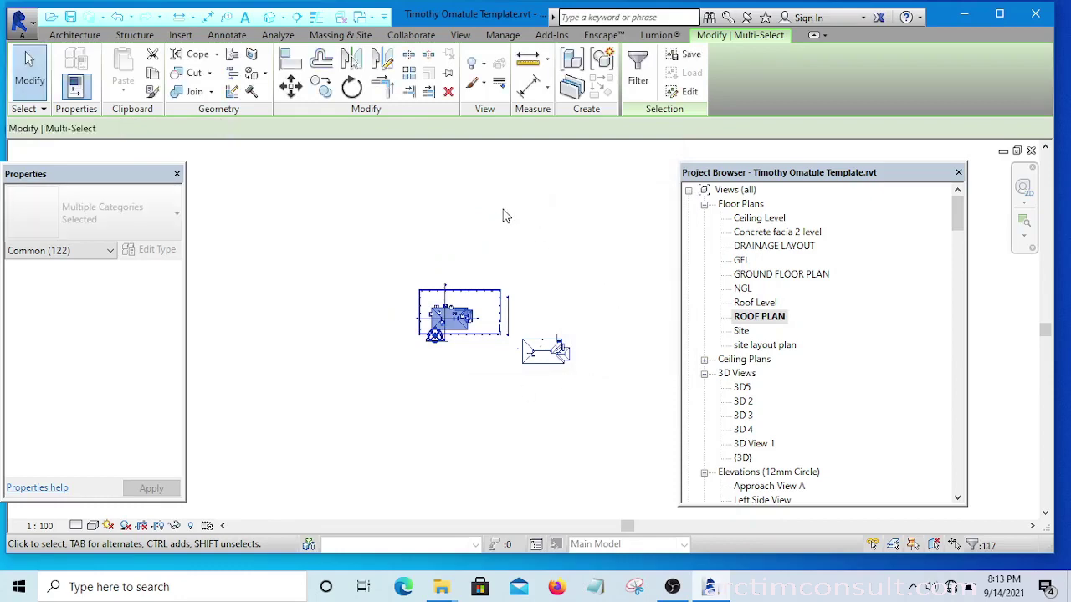
left_click(448, 92)
Step: Delete the three remaining section views, confirming the warning
scroll(469, 337, "up", 5)
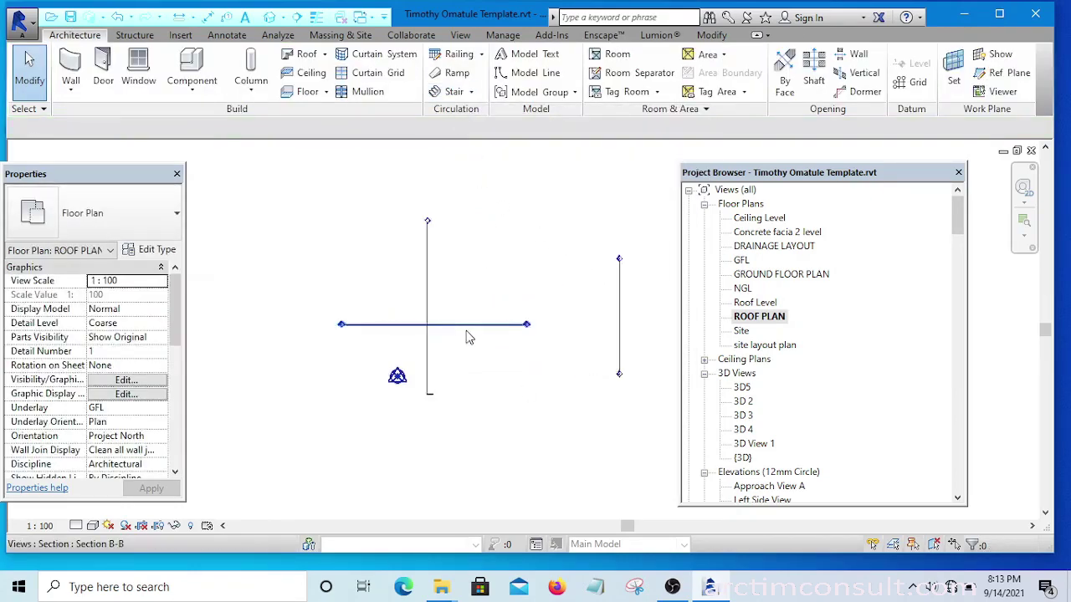
scroll(469, 337, "up", 3)
scroll(419, 267, "down", 5)
scroll(594, 210, "up", 3)
left_click_drag(603, 199, 290, 317)
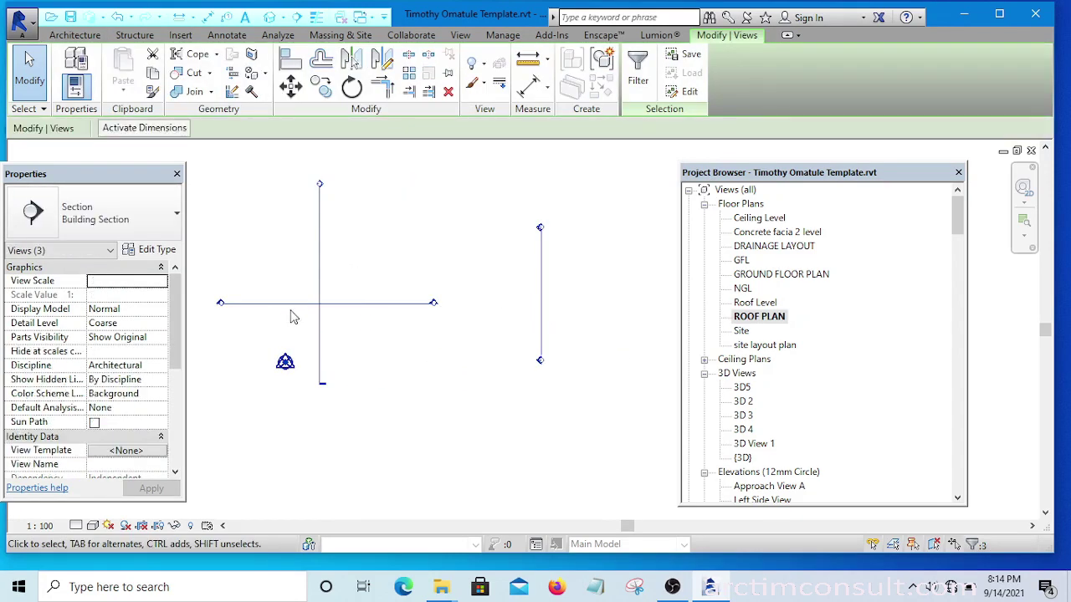
left_click(448, 92)
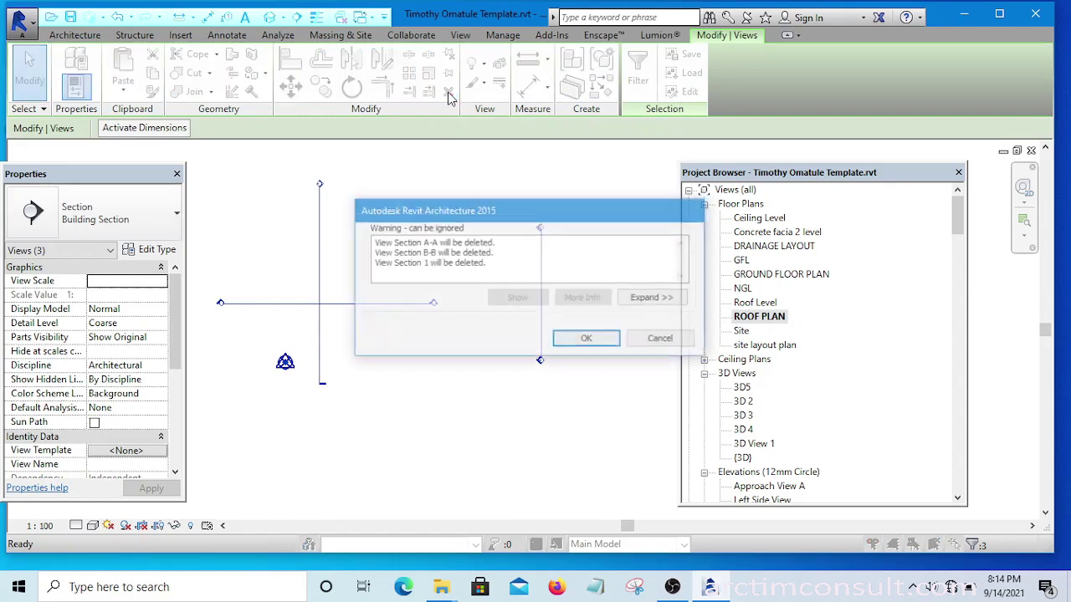
left_click(587, 339)
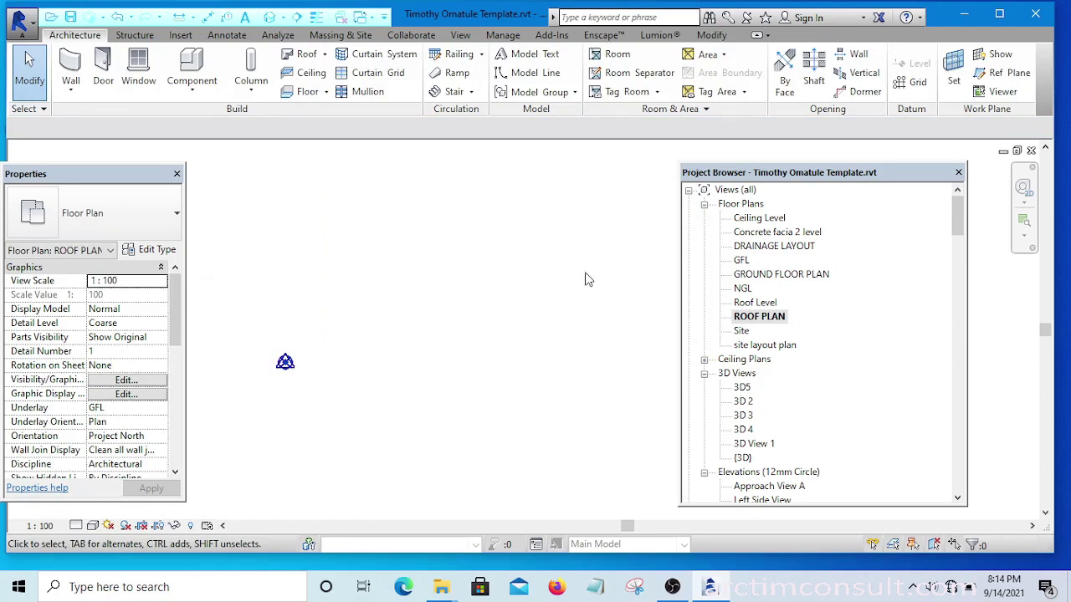
Step: Return to the now empty GROUND FLOOR PLAN view
double_click(777, 274)
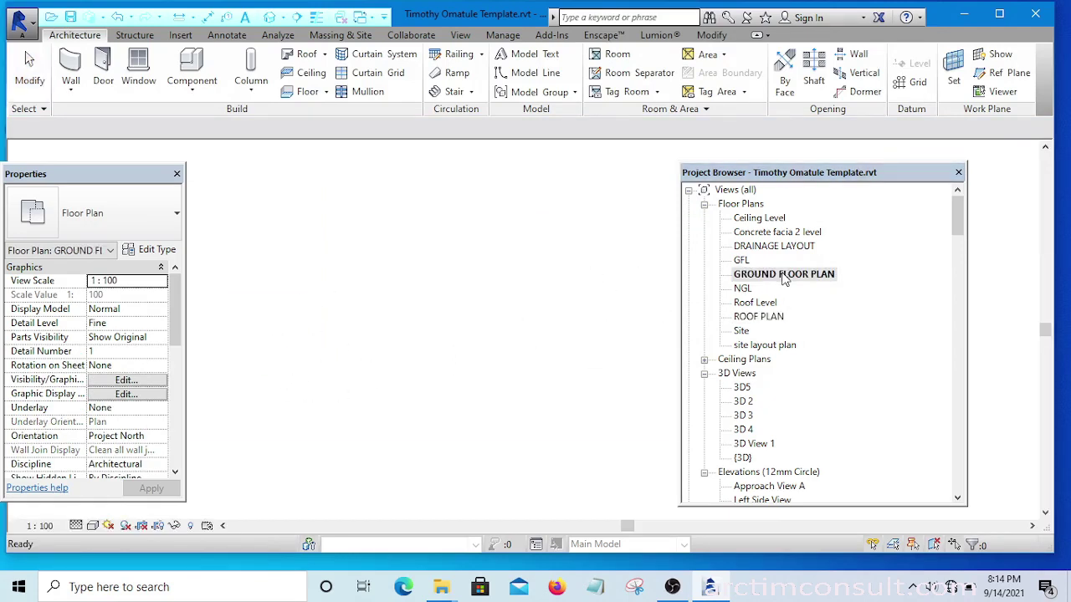
scroll(477, 270, "up", 2)
scroll(452, 267, "down", 4)
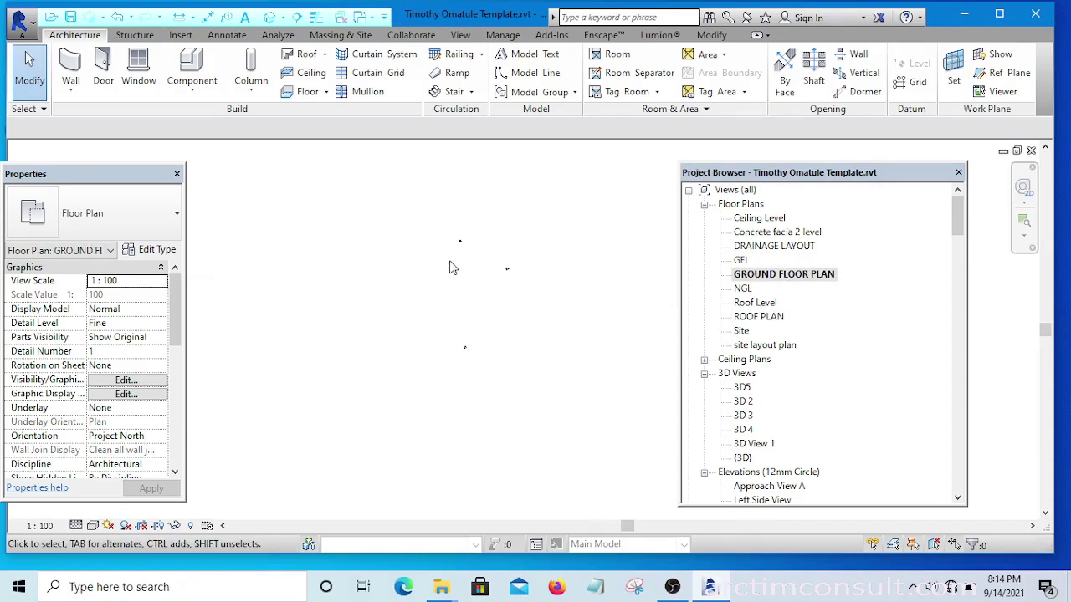
scroll(442, 249, "up", 8)
scroll(427, 226, "down", 2)
scroll(418, 213, "up", 5)
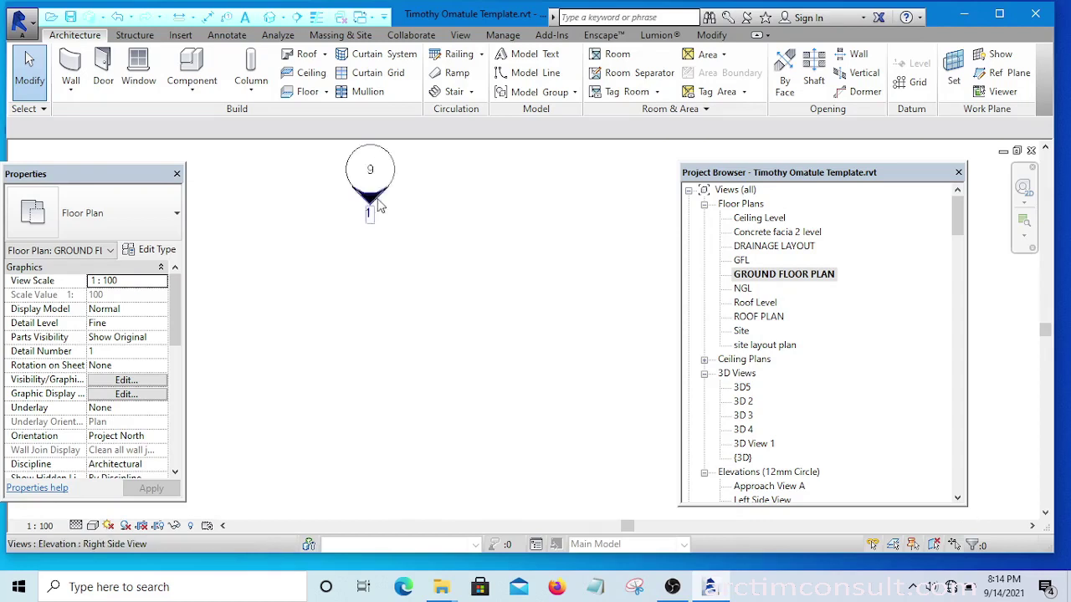
scroll(371, 205, "down", 8)
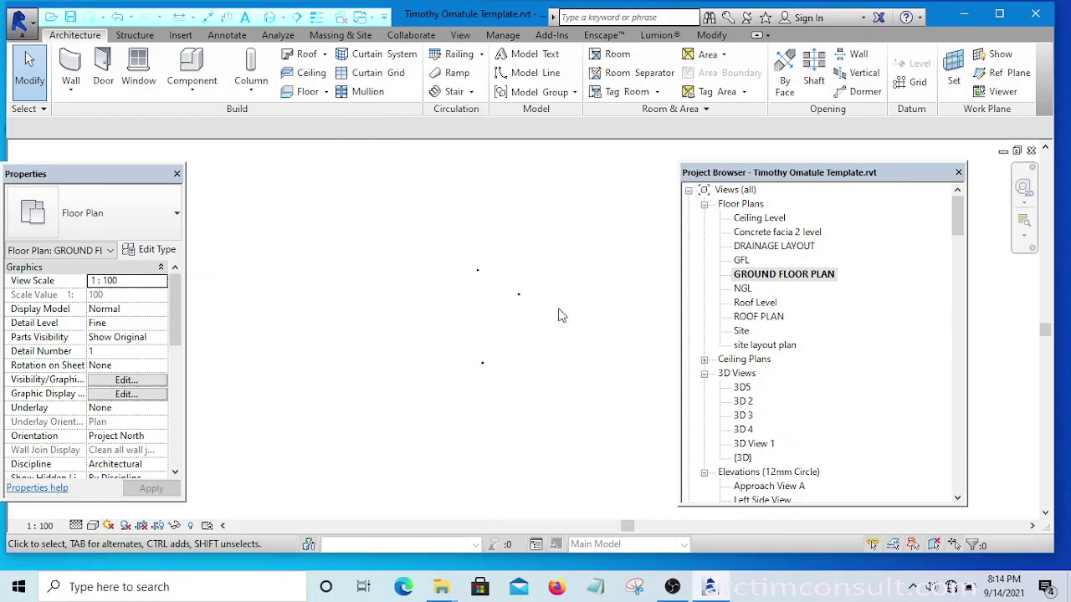
Step: Draw a rectangle of 150 WALL basic walls from two diagonal corners on the plan
left_click(72, 71)
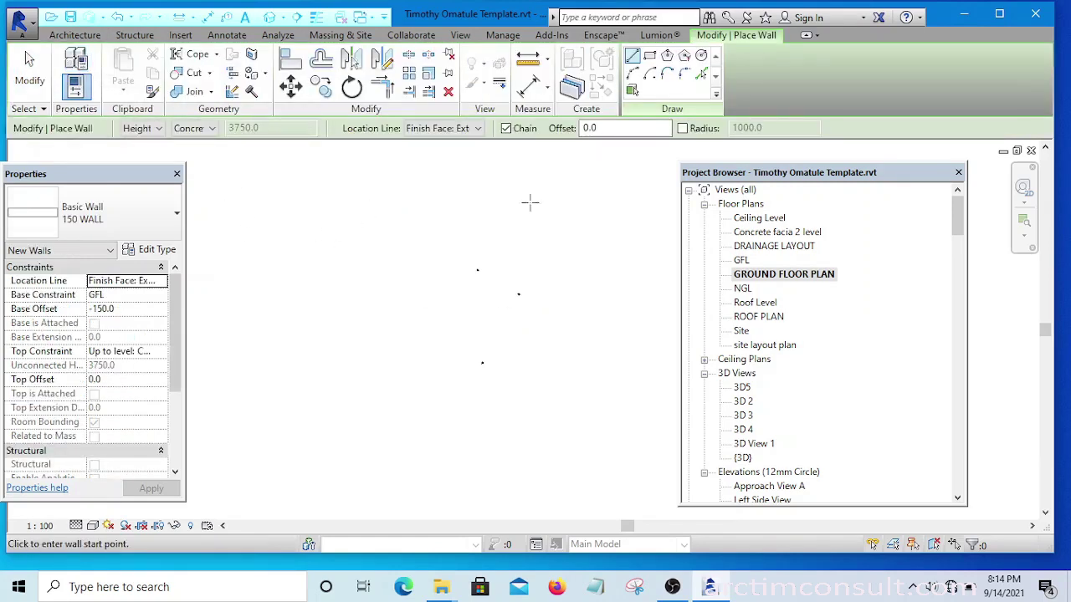
left_click(652, 56)
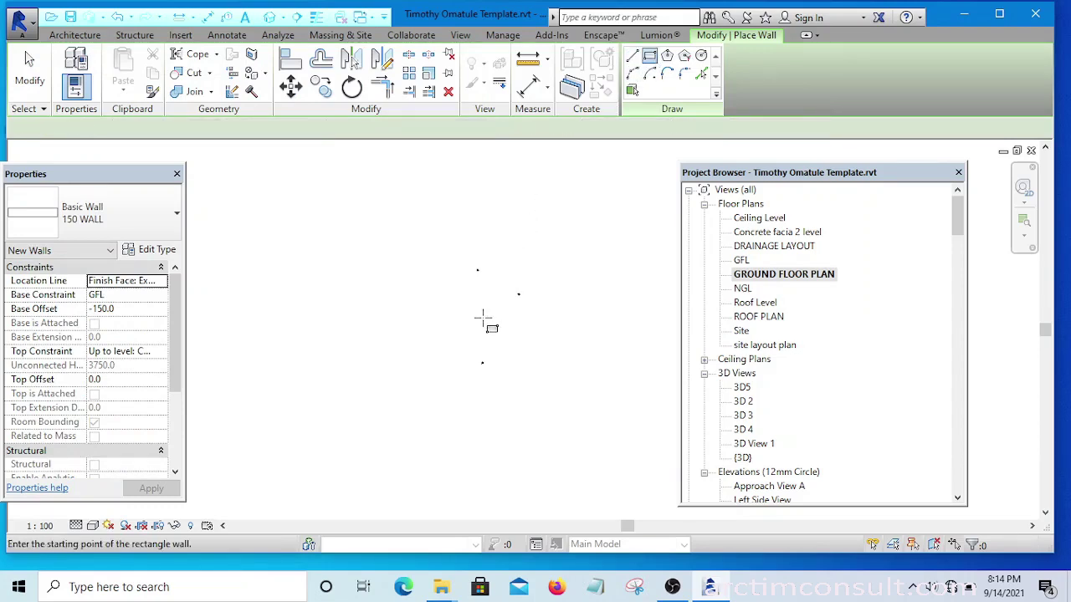
left_click(430, 260)
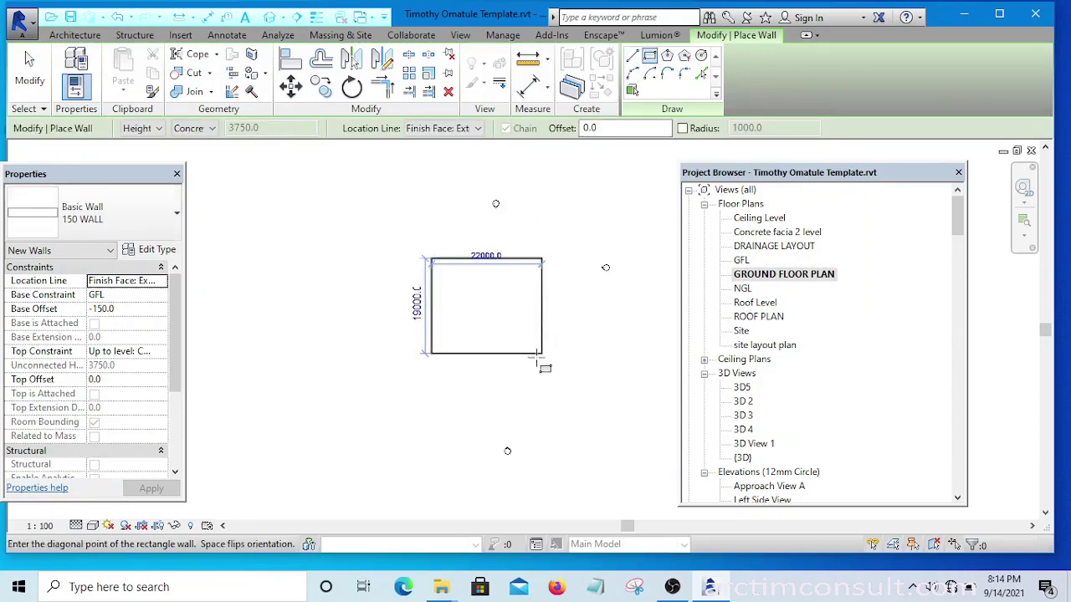
left_click(518, 314)
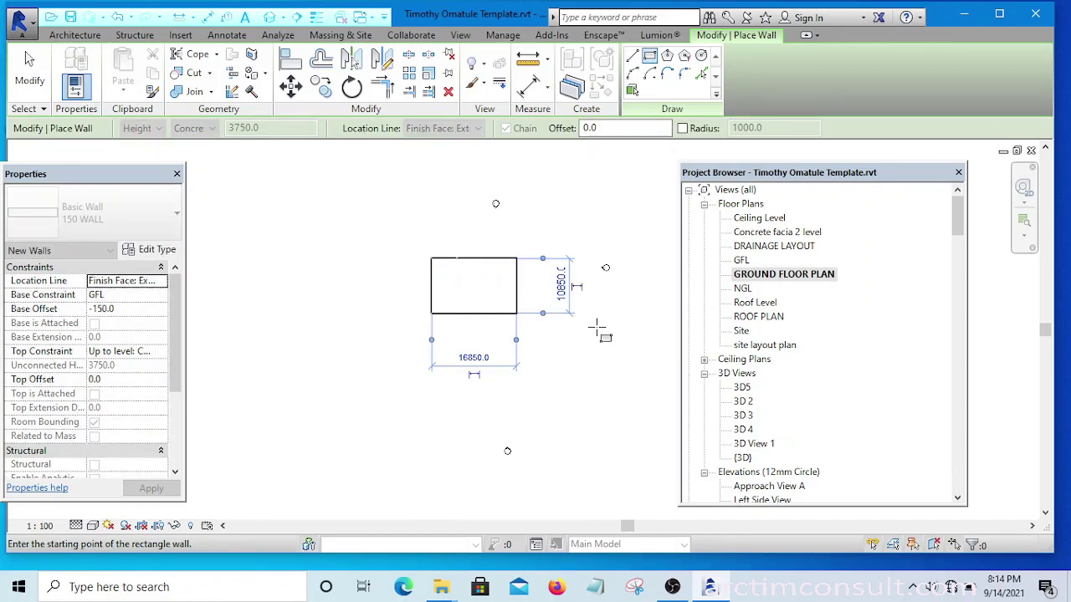
key("Escape")
key("Escape")
scroll(471, 268, "up", 3)
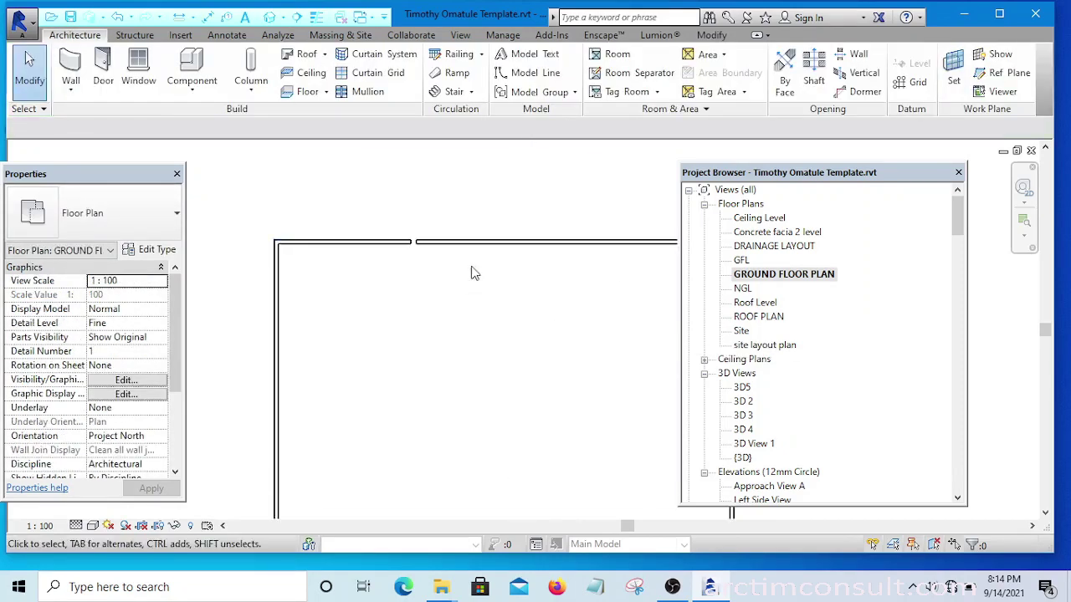
scroll(414, 243, "down", 1)
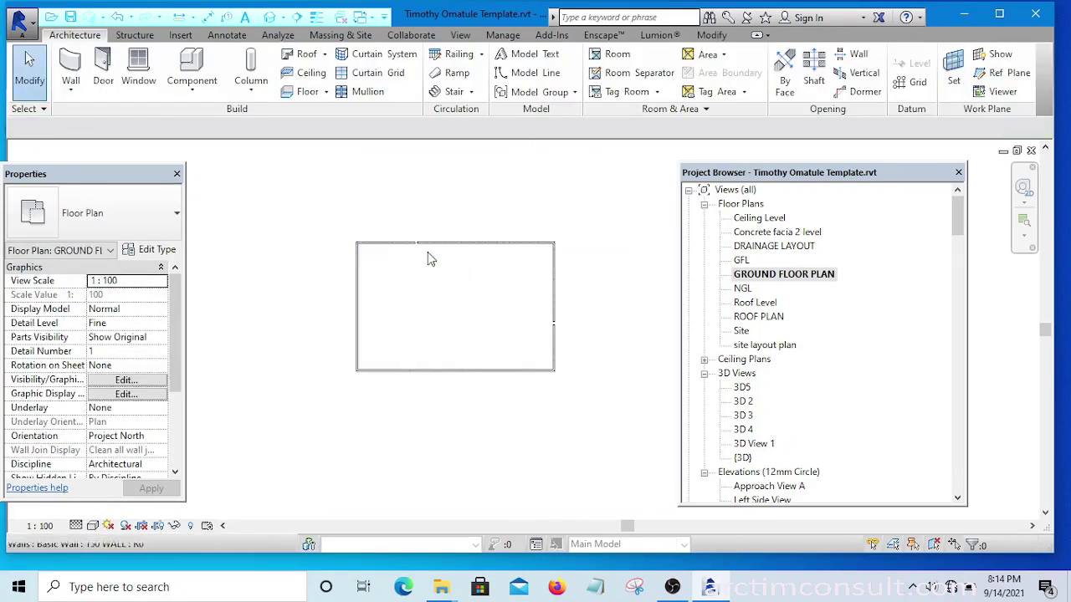
left_click(138, 66)
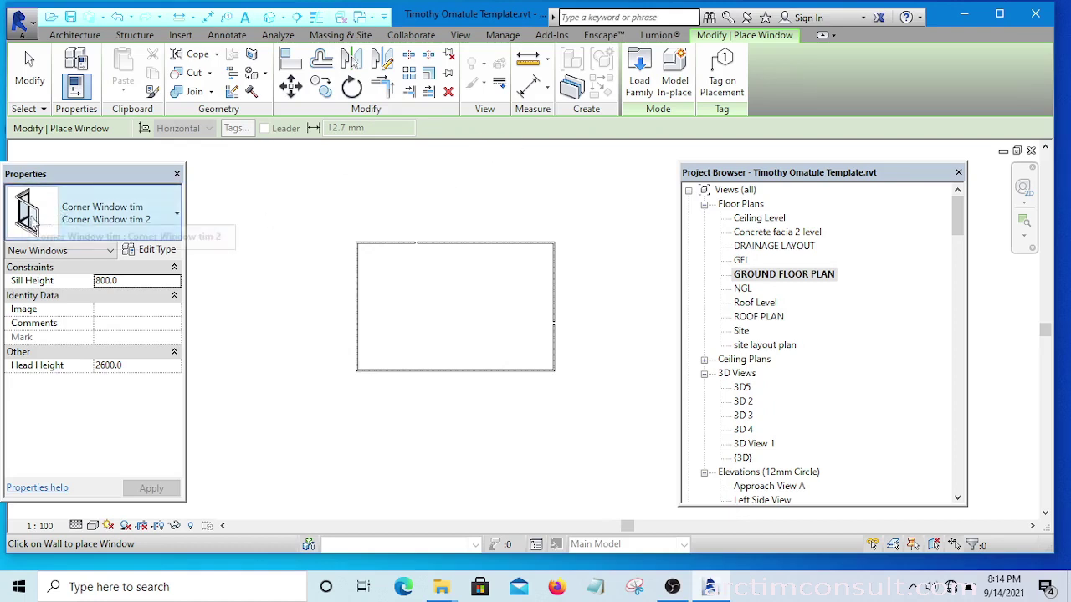
Step: Place Corner Window tim 2 at the top-left wall corner and flip it along the vertical wall
scroll(358, 251, "up", 1)
scroll(358, 251, "up", 4)
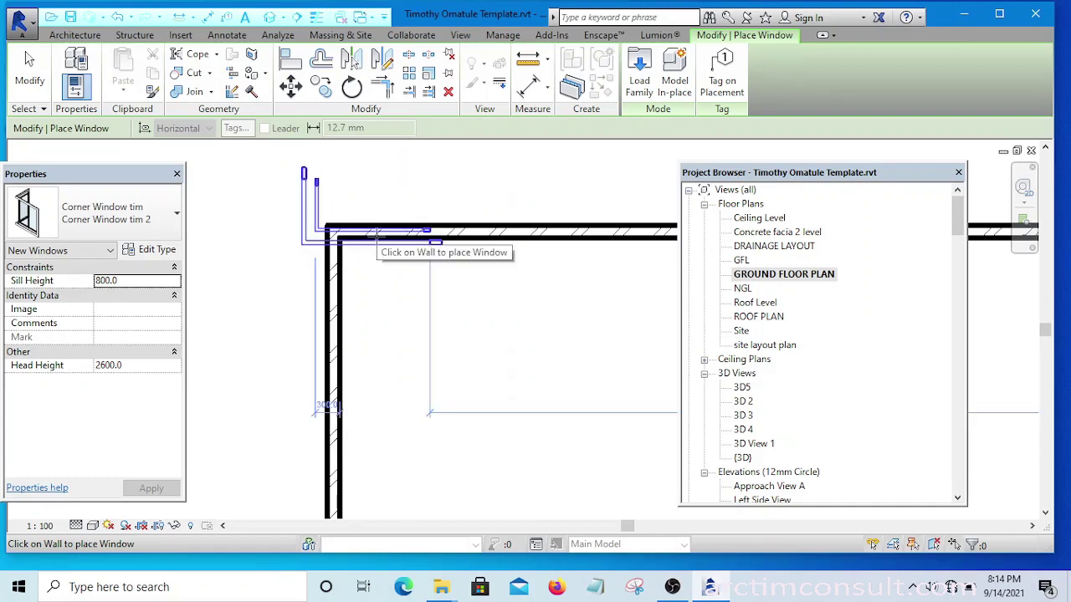
left_click(381, 243)
key("Escape")
key("Escape")
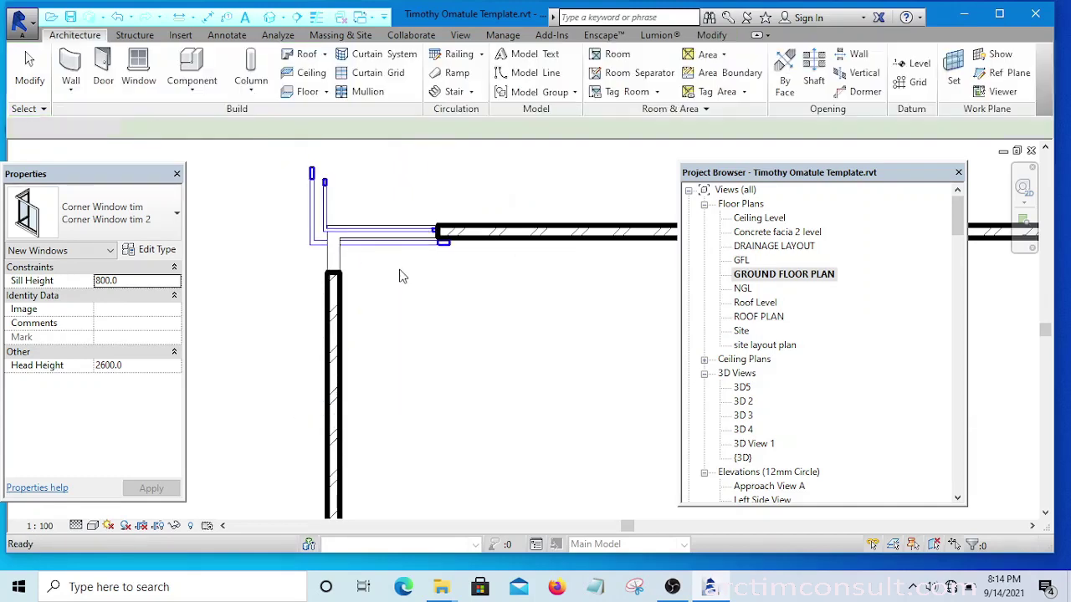
left_click(326, 195)
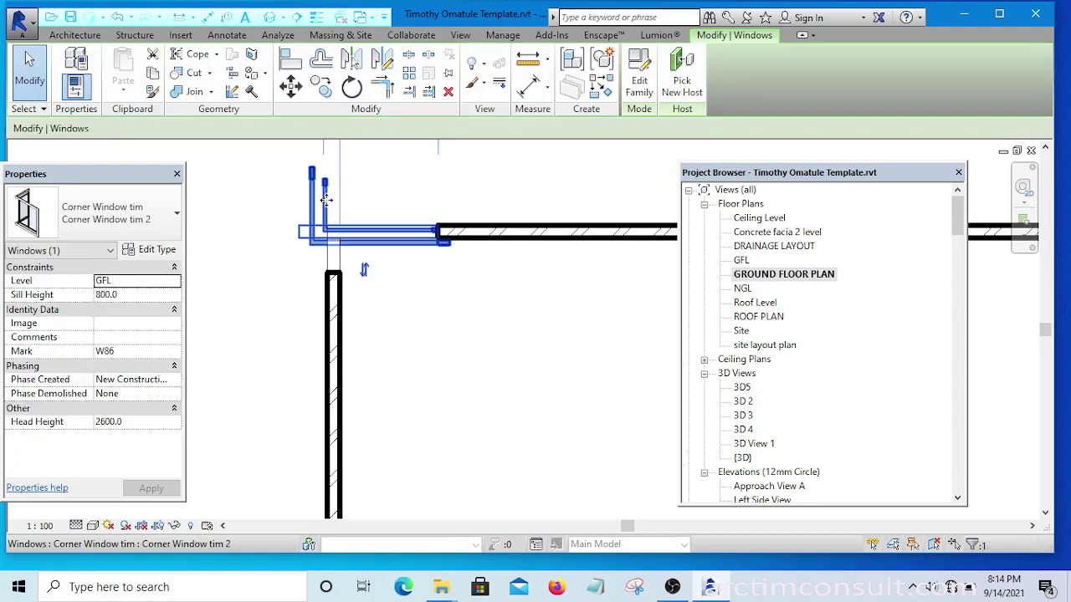
left_click(364, 270)
left_click(469, 333)
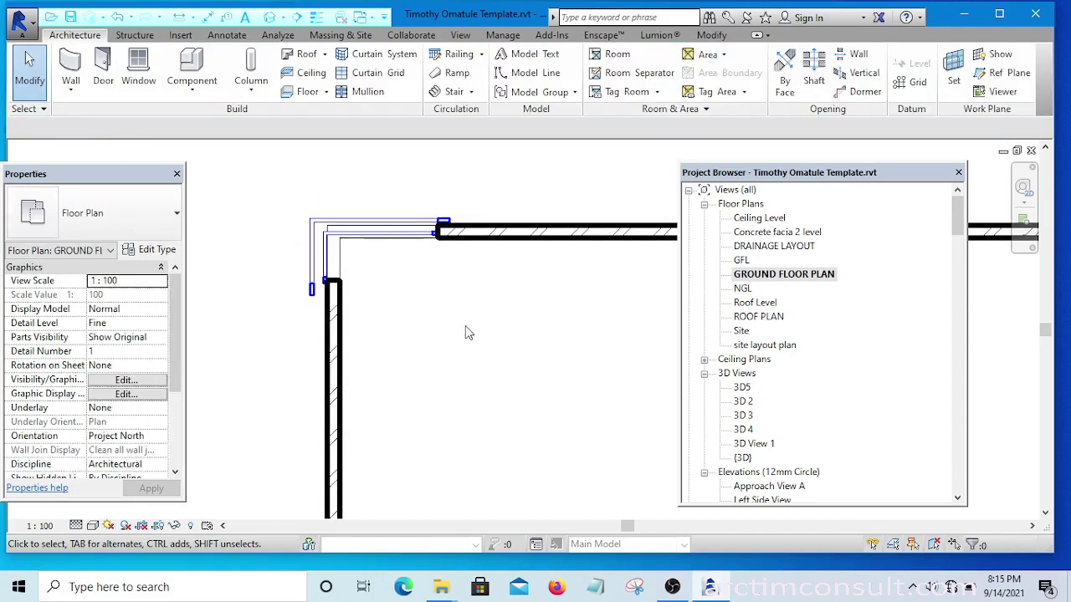
middle_click_drag(455, 262, 540, 286)
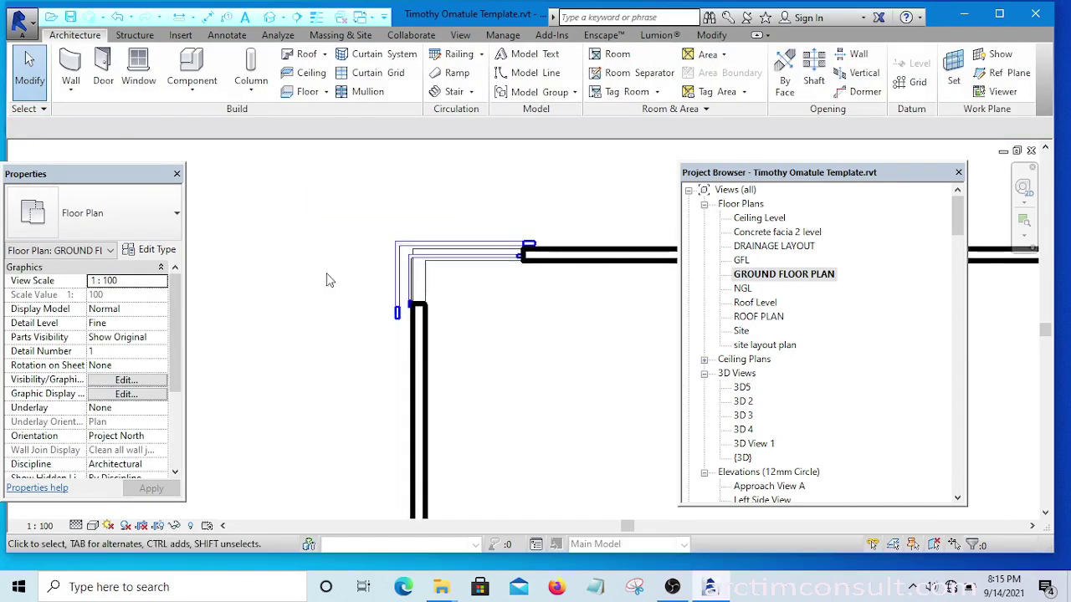
scroll(343, 238, "down", 2)
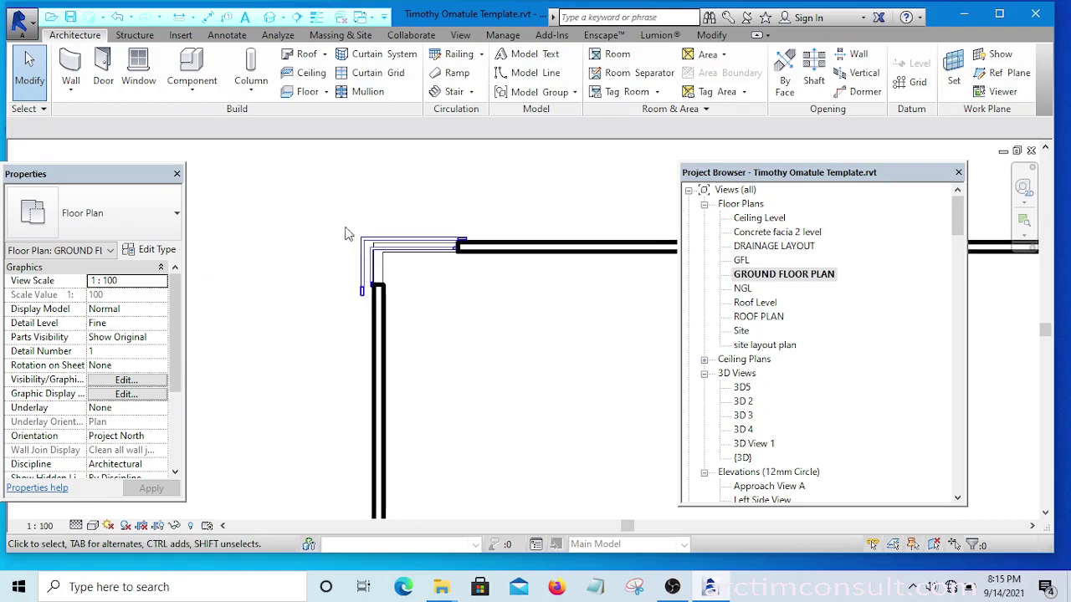
Step: Choose the ymx 1 Concept - 1200X1800 type for the next window
left_click(141, 72)
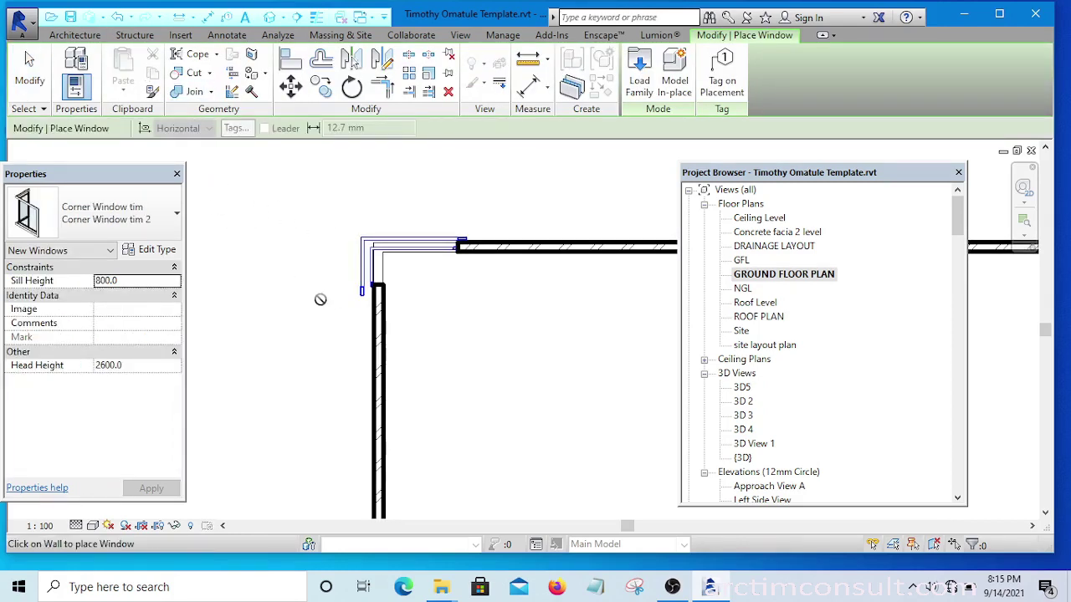
scroll(343, 226, "up", 2)
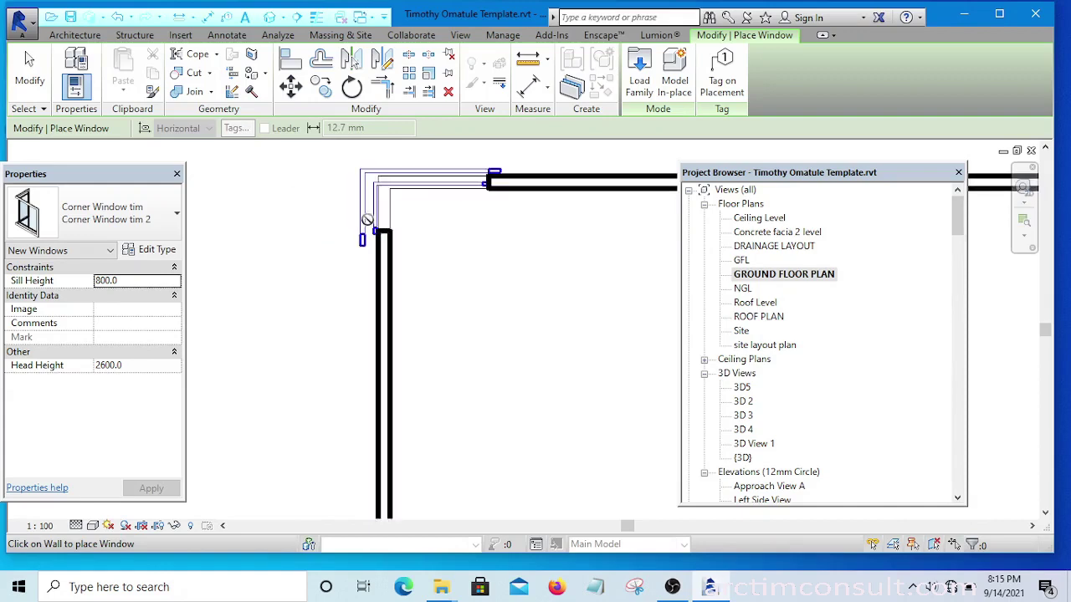
left_click(171, 216)
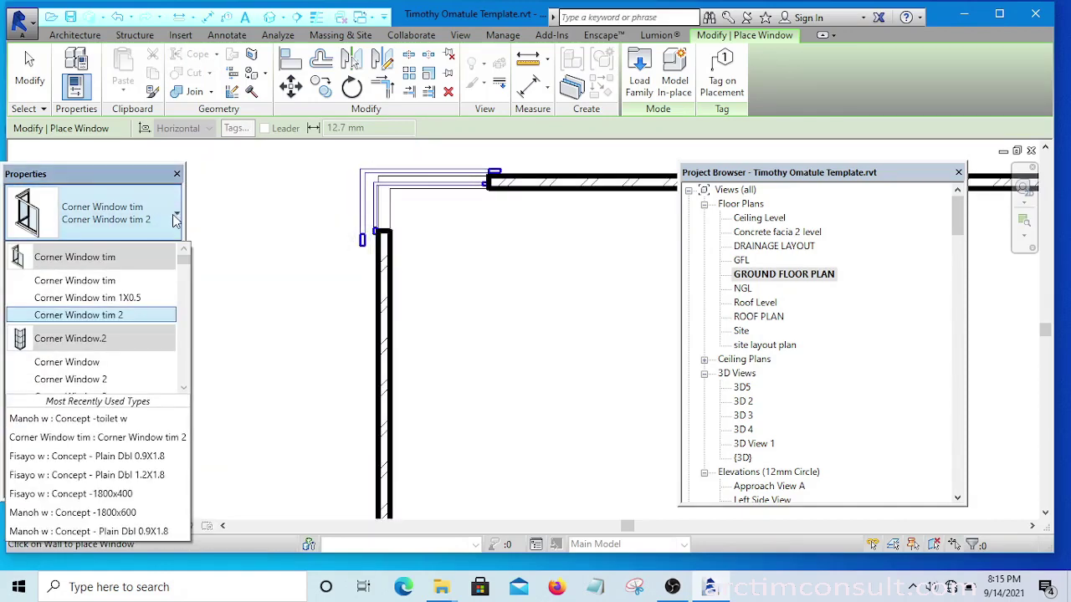
mouse_move(184, 262)
left_mouse_down()
mouse_move(186, 288)
mouse_move(186, 278)
left_mouse_up()
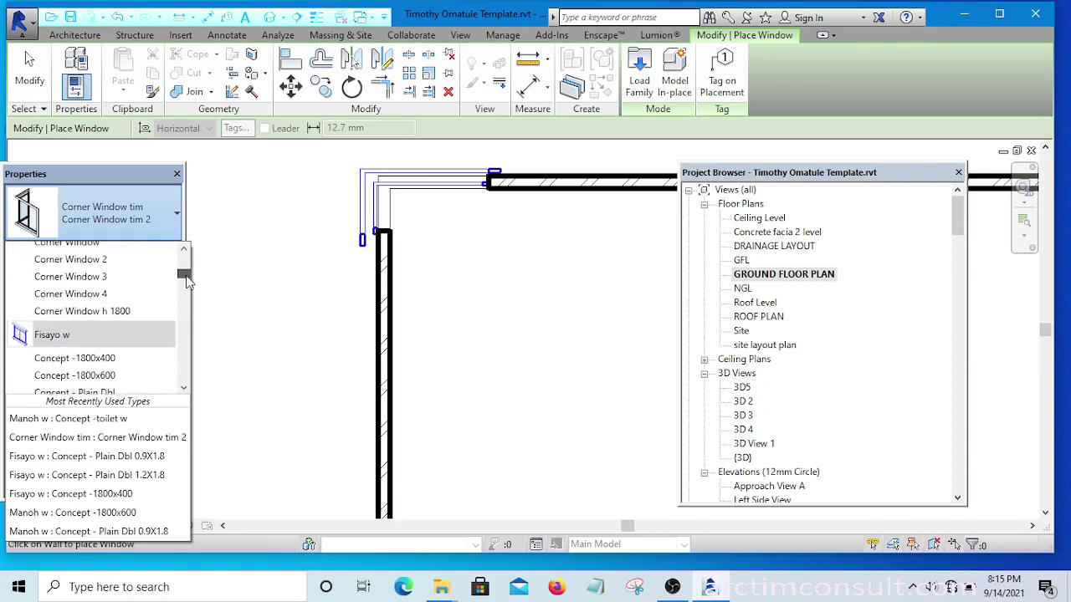
scroll(146, 324, "down", 5)
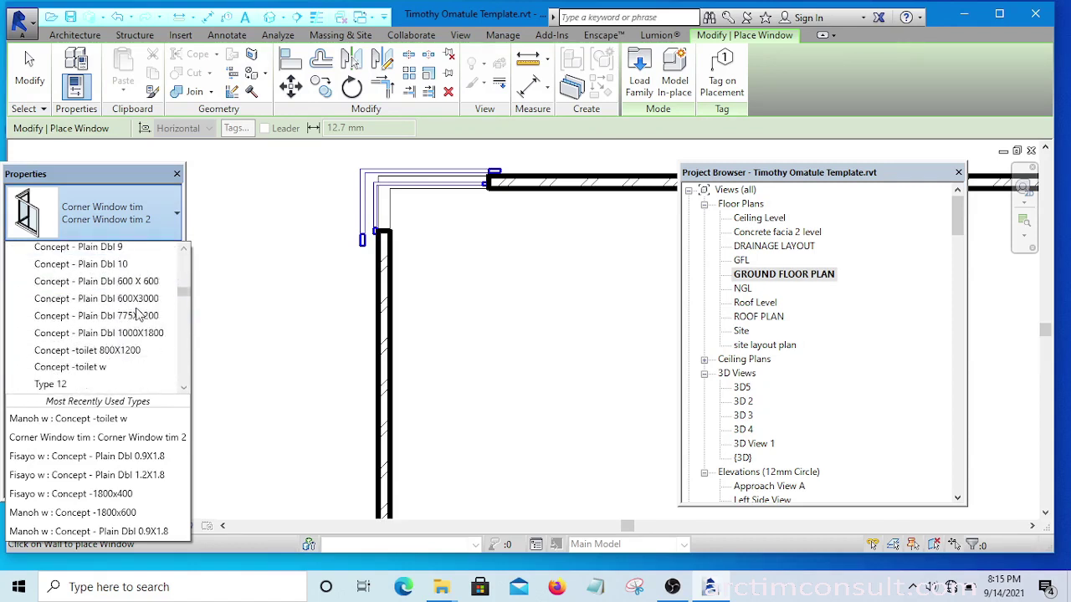
scroll(109, 318, "down", 7)
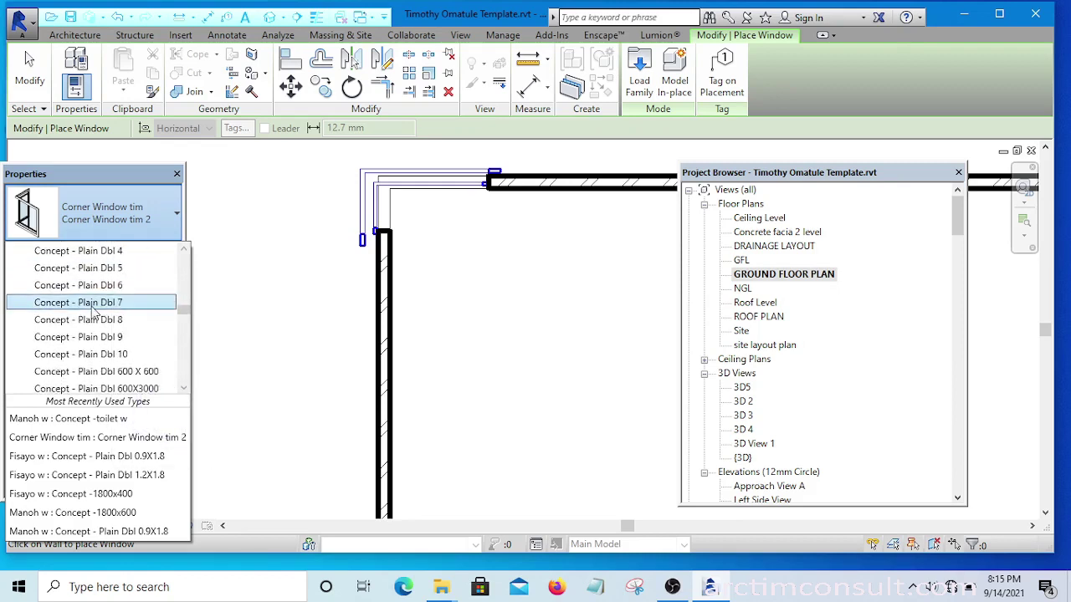
scroll(94, 321, "down", 1)
scroll(94, 333, "down", 4)
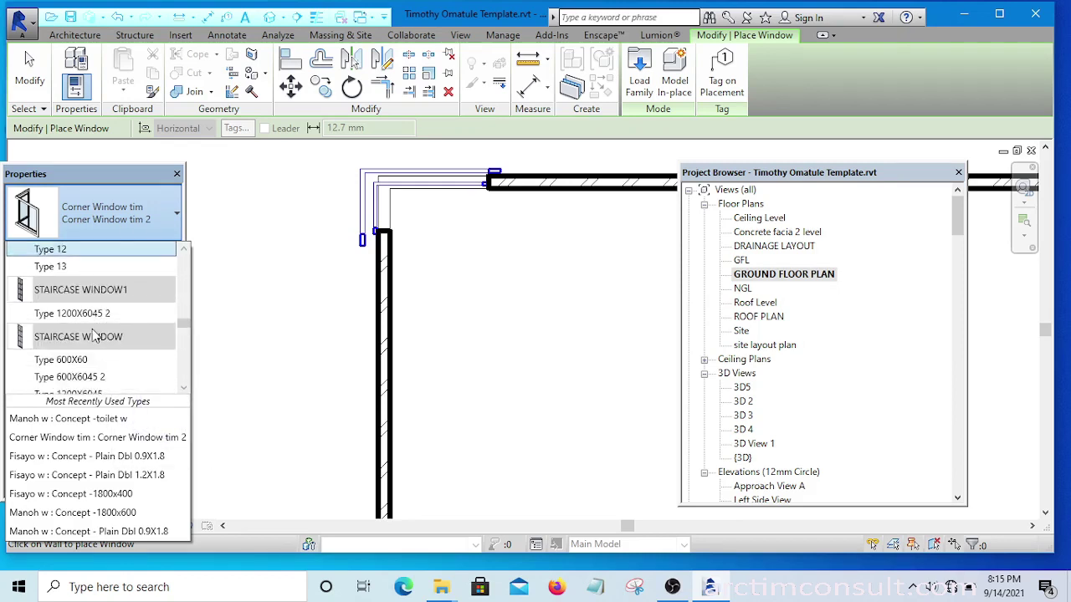
scroll(94, 332, "down", 5)
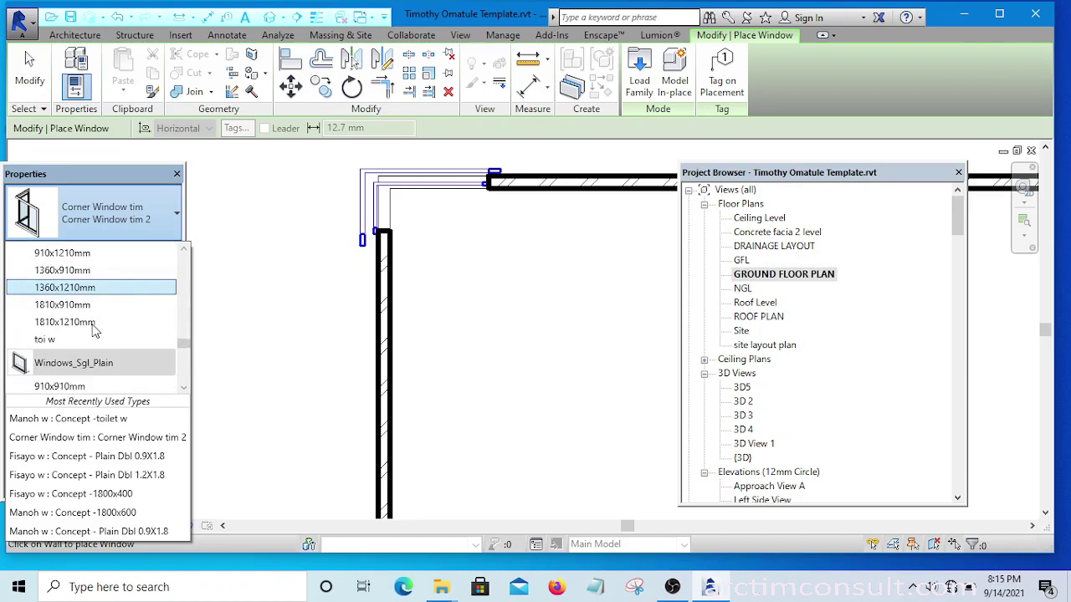
scroll(97, 330, "down", 1)
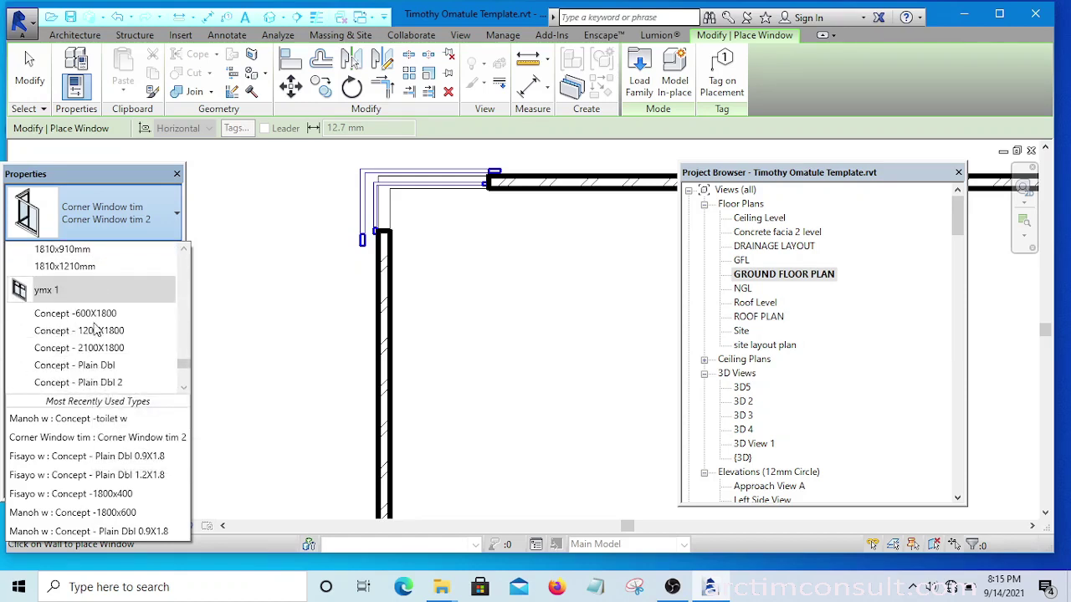
scroll(84, 318, "down", 2)
scroll(88, 318, "up", 2)
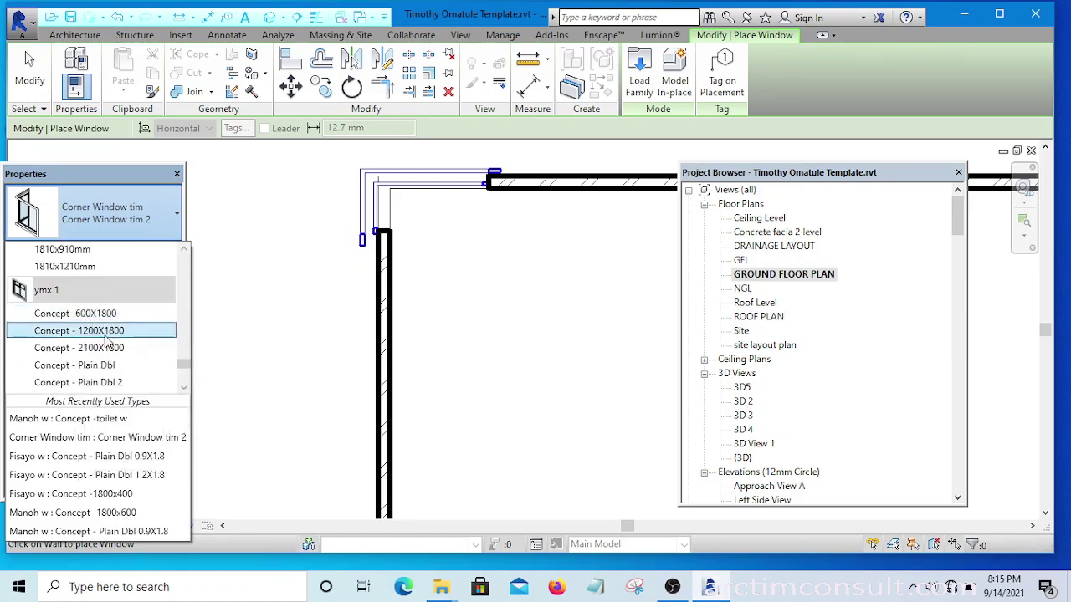
left_click(109, 335)
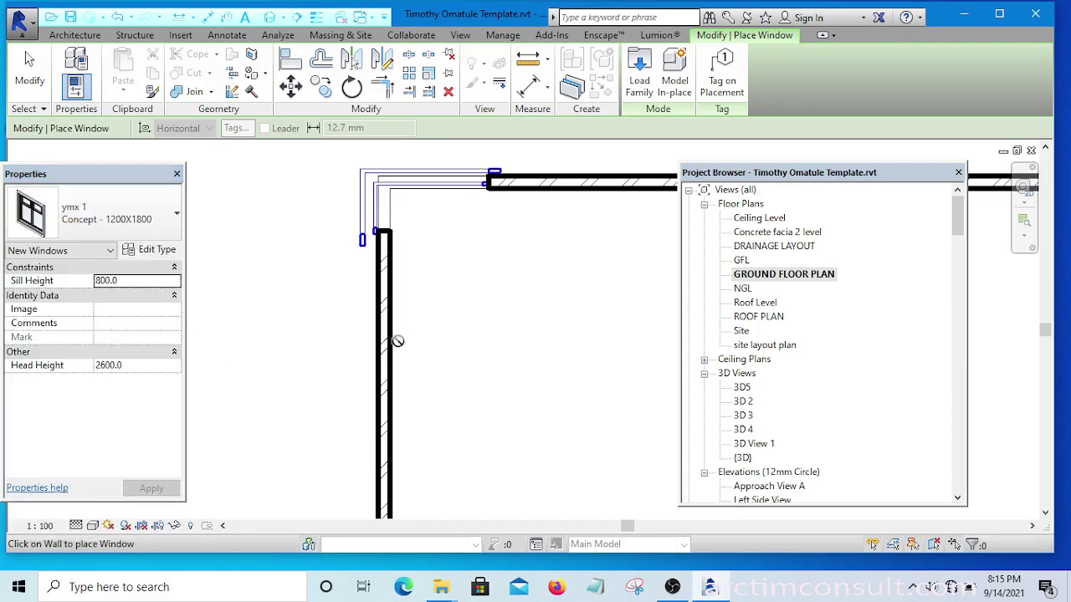
scroll(413, 241, "down", 2)
Step: Place the Concept - 1200X1800 window in the left wall, then select it and edit its family
scroll(408, 359, "up", 3)
left_click(393, 344)
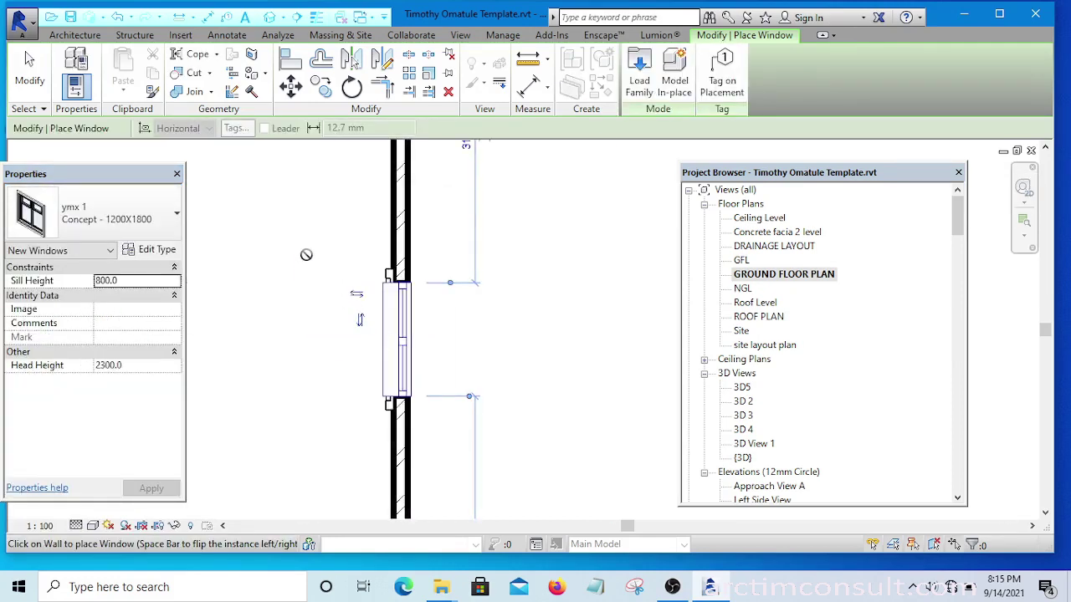
scroll(307, 251, "down", 3)
scroll(301, 226, "up", 2)
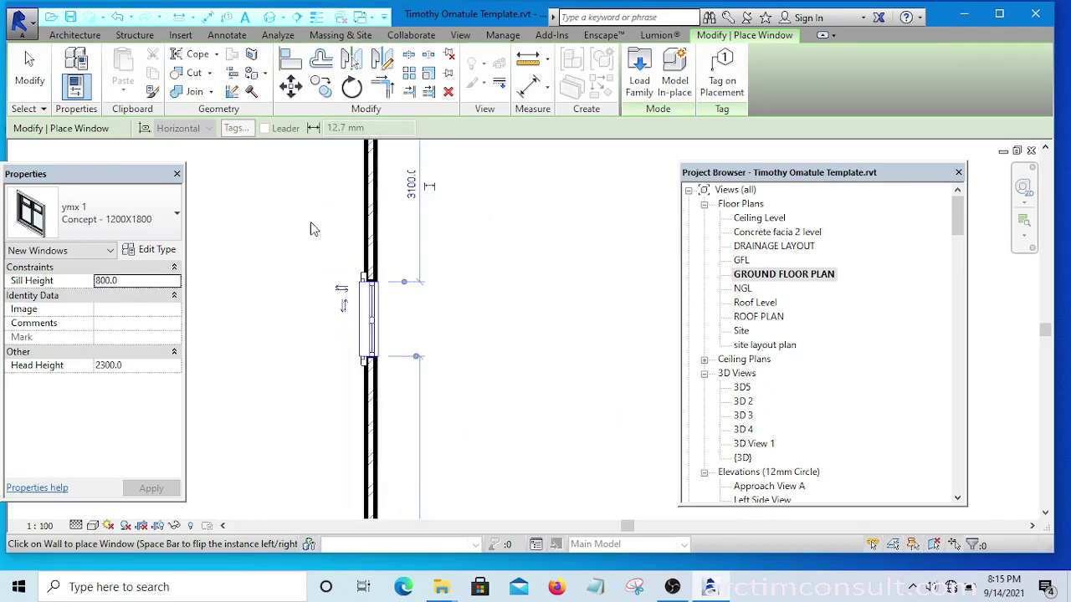
right_click(310, 226)
left_click(331, 229)
right_click(311, 209)
left_click(349, 227)
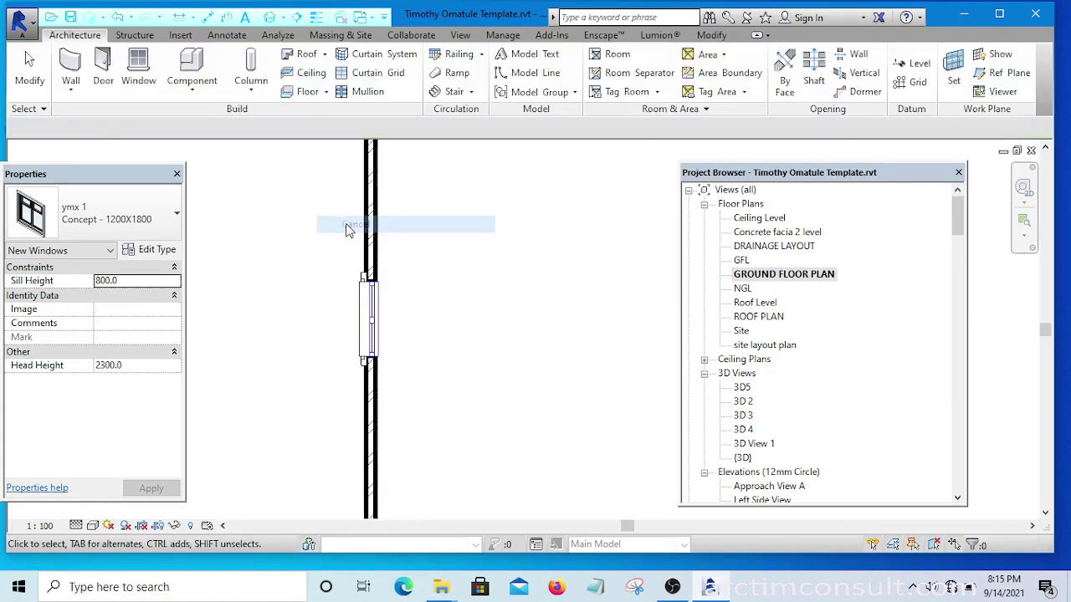
left_click(366, 322)
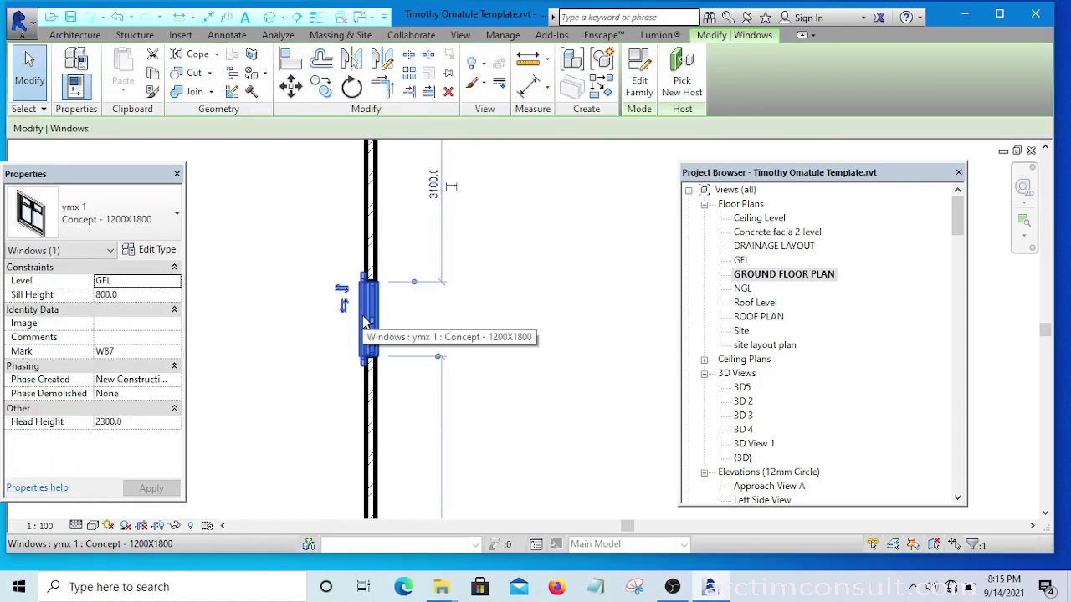
left_click(640, 82)
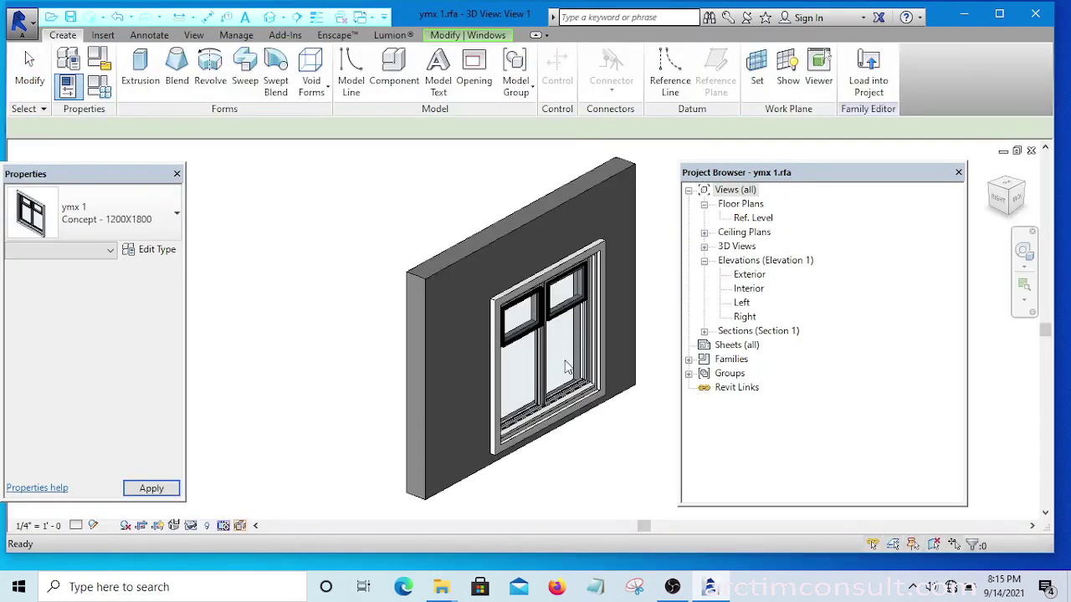
Step: Orbit the ymx 1 window family to inspect it front and back, then load it into the house project
scroll(565, 366, "up", 3)
key("Escape")
scroll(567, 338, "down", 5)
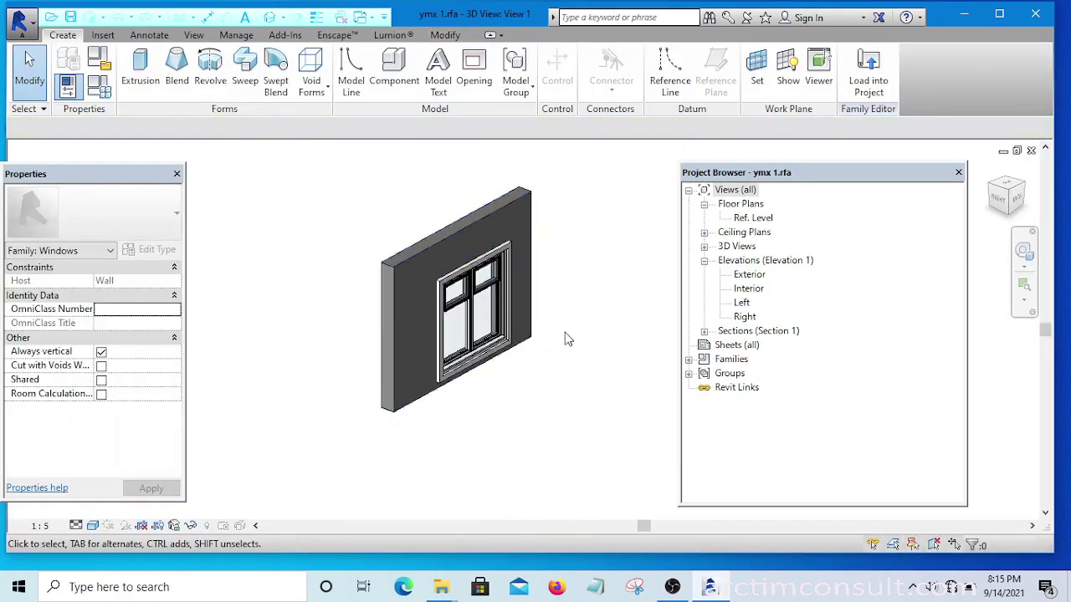
middle_click_drag(566, 339, 502, 260, "shift")
scroll(410, 268, "up", 6)
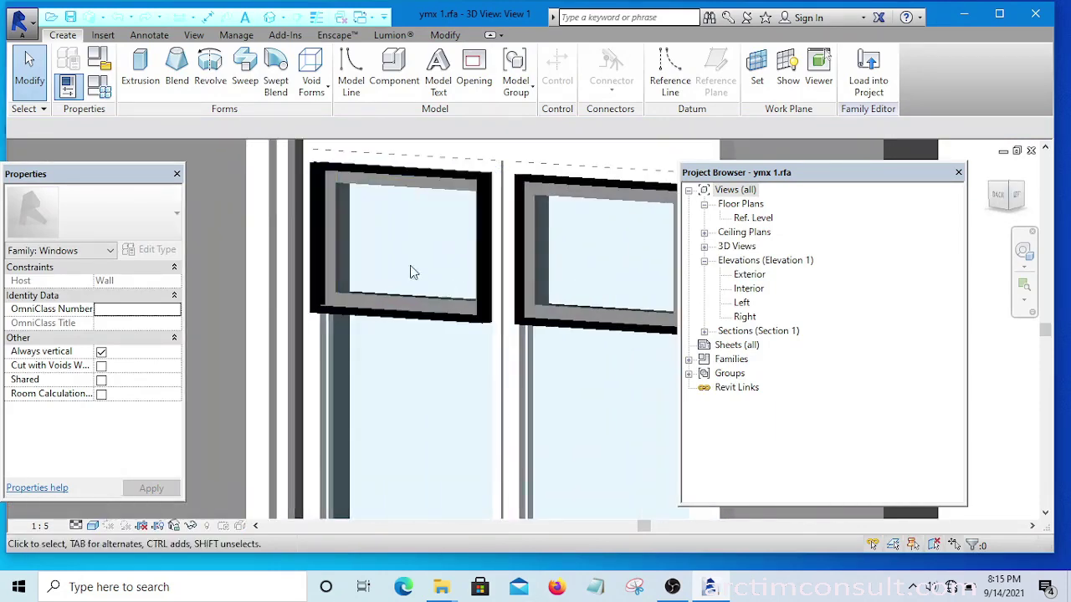
scroll(410, 272, "down", 6)
middle_click_drag(409, 272, 355, 317, "shift")
middle_click_drag(609, 235, 433, 340, "shift")
scroll(433, 340, "up", 5)
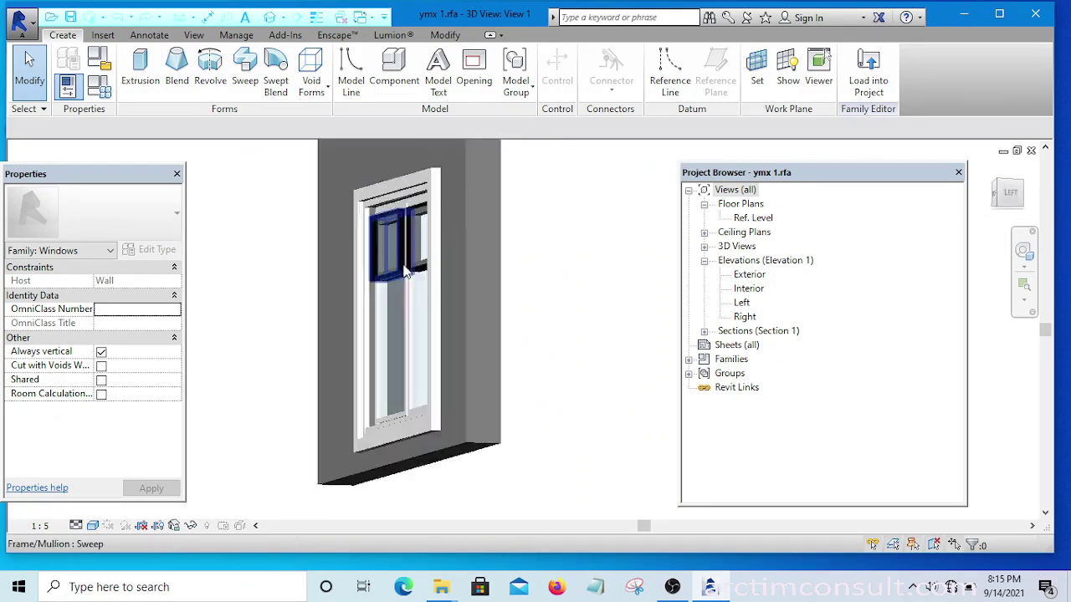
scroll(361, 249, "down", 4)
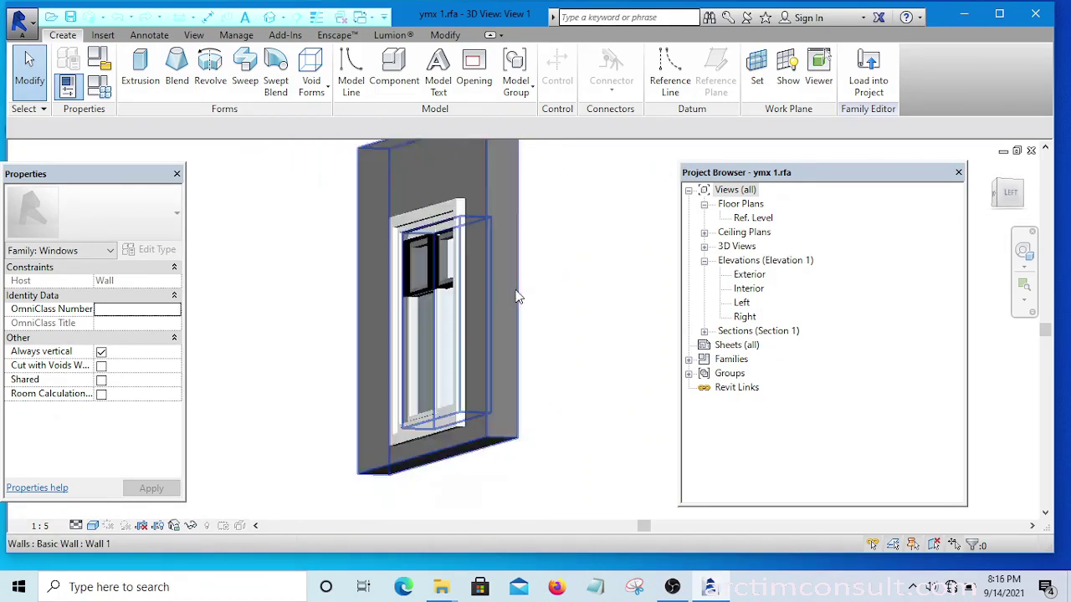
middle_click_drag(361, 248, 421, 334, "shift")
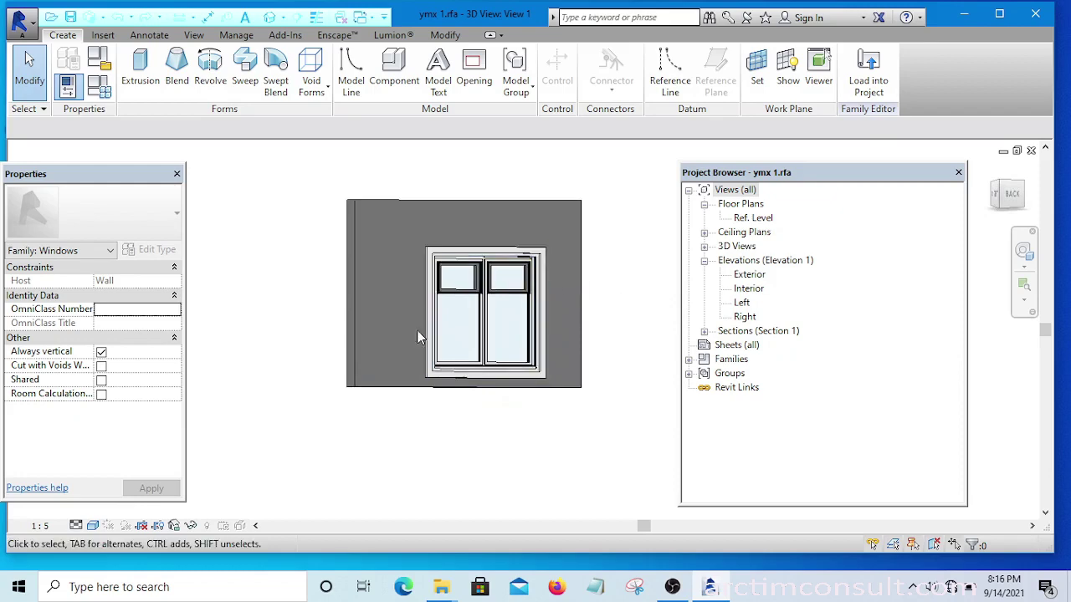
left_click(869, 72)
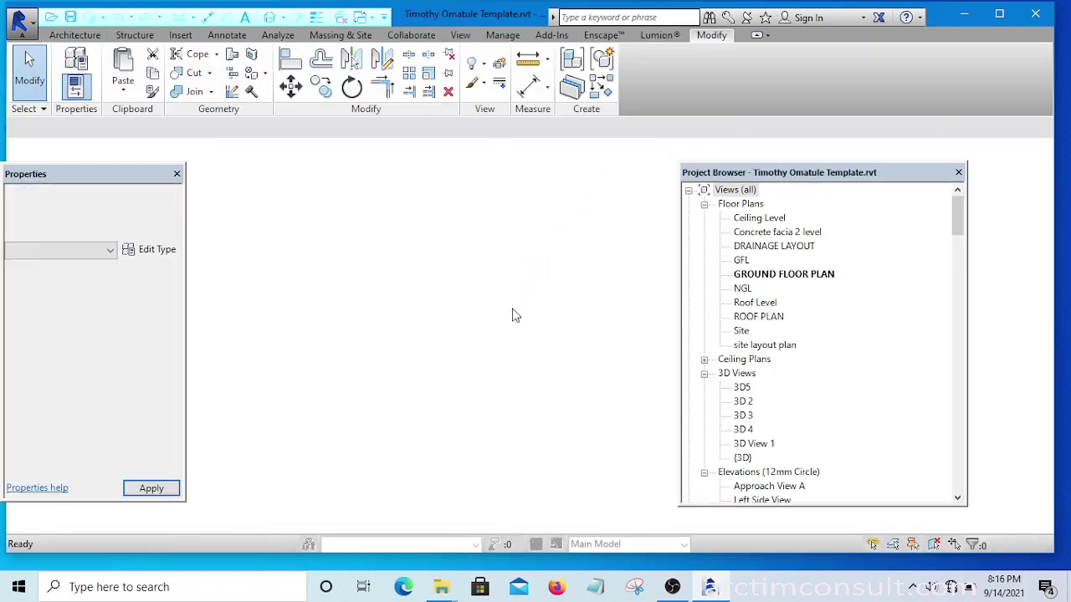
Step: Frame the whole rectangular house outline on the ground floor plan and bring up the Architecture tools
scroll(418, 285, "down", 3)
middle_click_drag(446, 293, 339, 320)
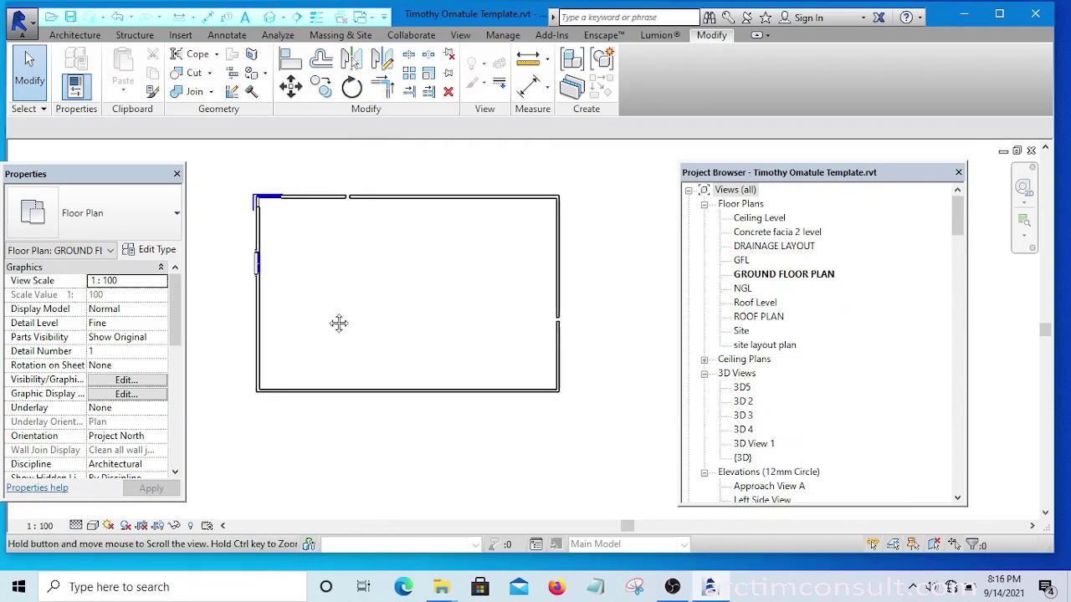
scroll(560, 276, "down", 1)
scroll(394, 271, "up", 1)
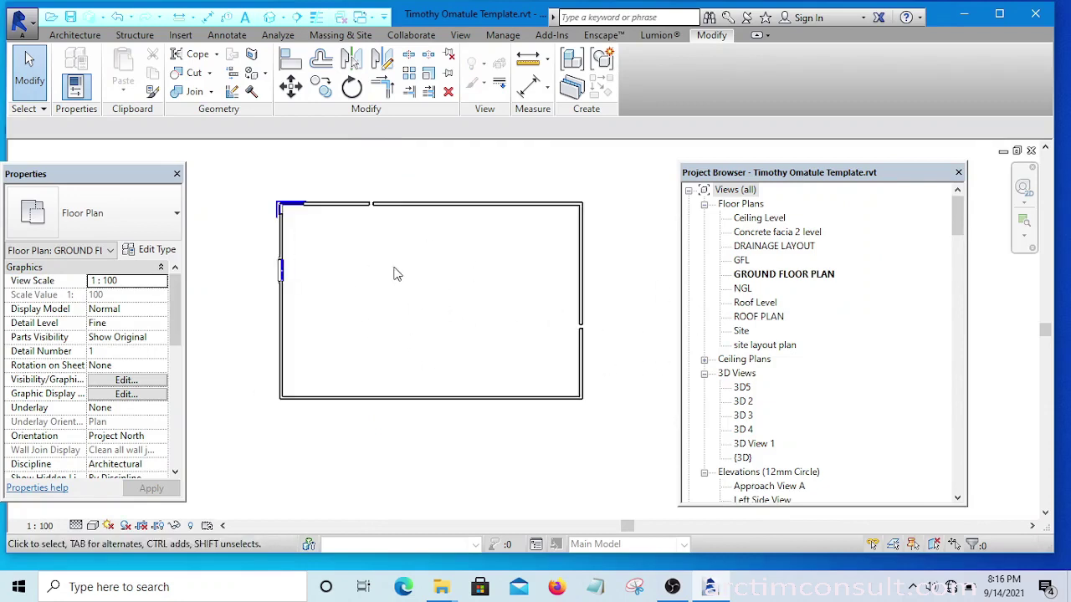
scroll(491, 279, "up", 1)
scroll(405, 286, "down", 1)
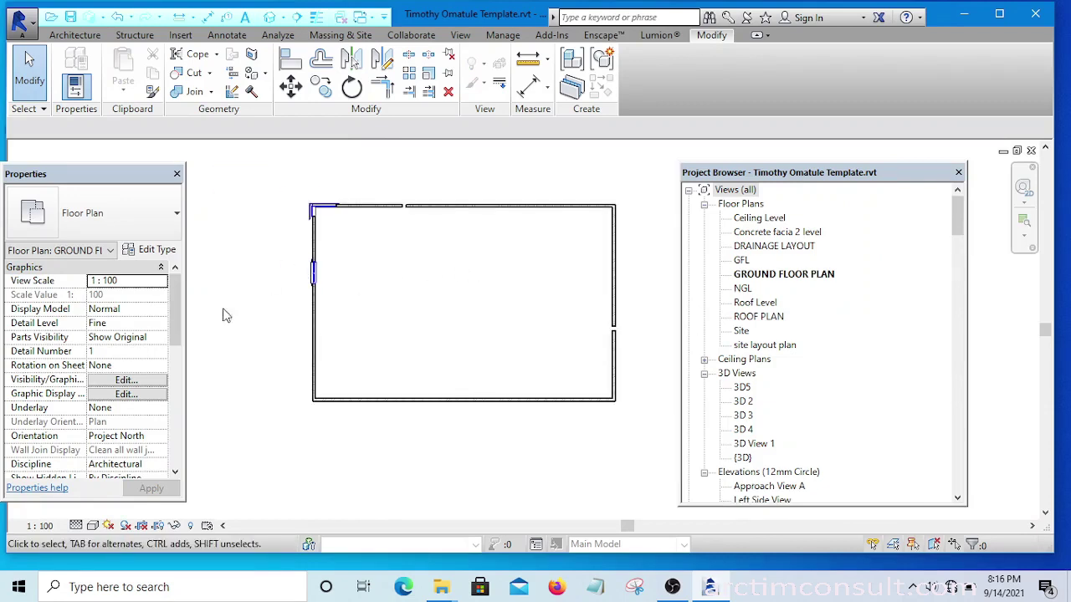
left_click(74, 35)
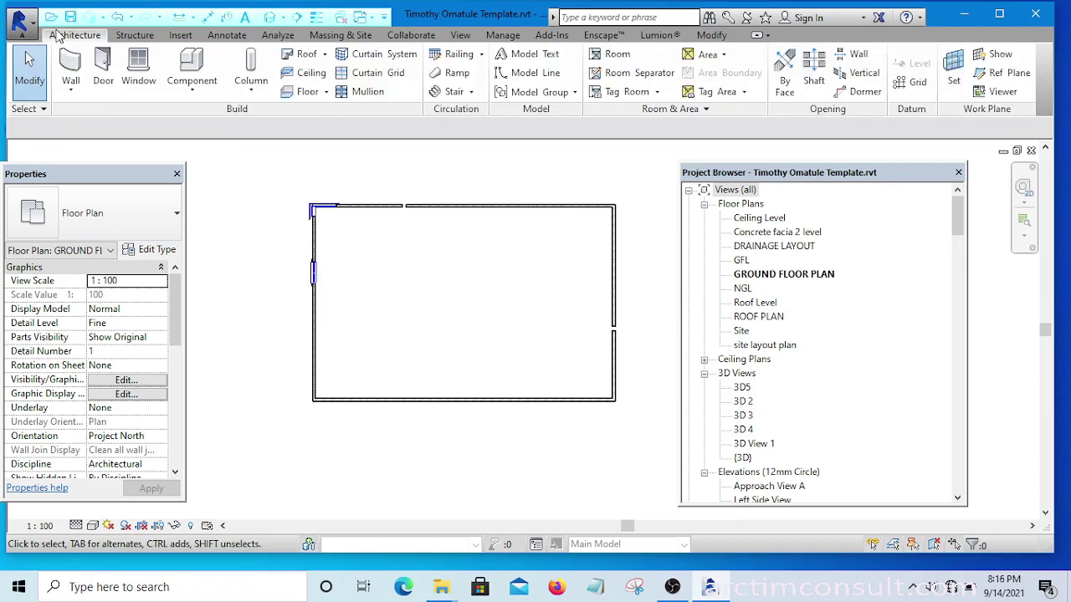
Step: Place an inward-opening M_Single-Flush 900 x 2100mm door in the bottom wall, 3400 mm from the left corner
left_click(106, 68)
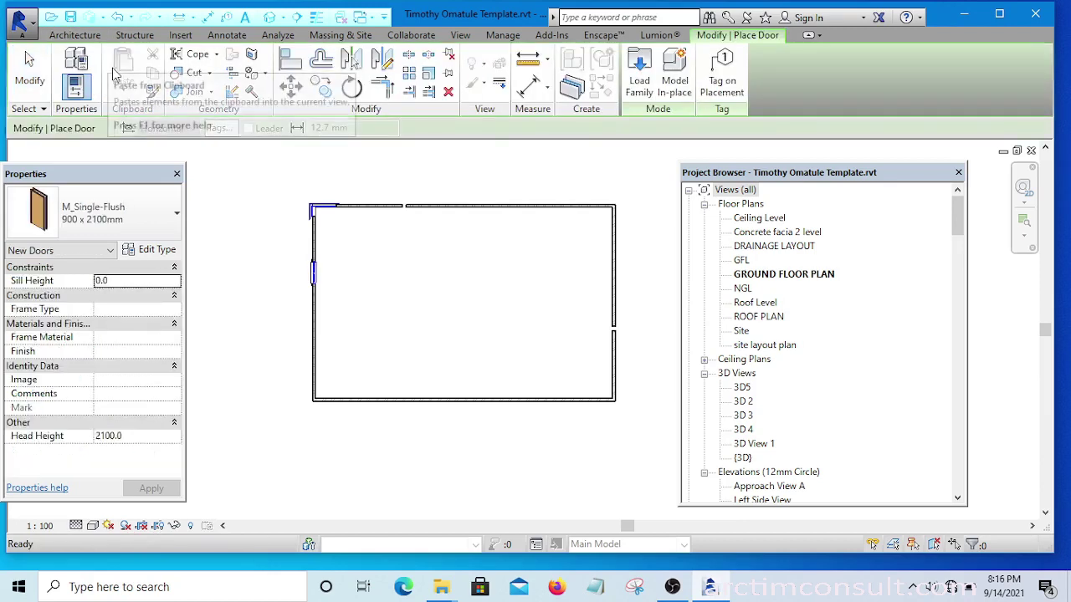
left_click(113, 219)
scroll(90, 333, "up", 1)
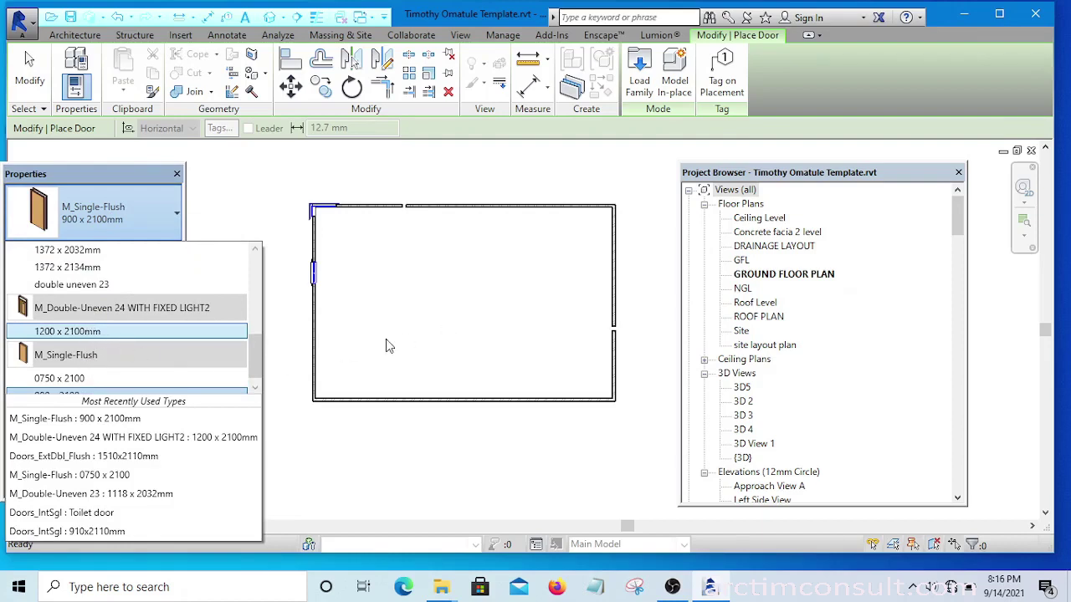
scroll(382, 401, "up", 4)
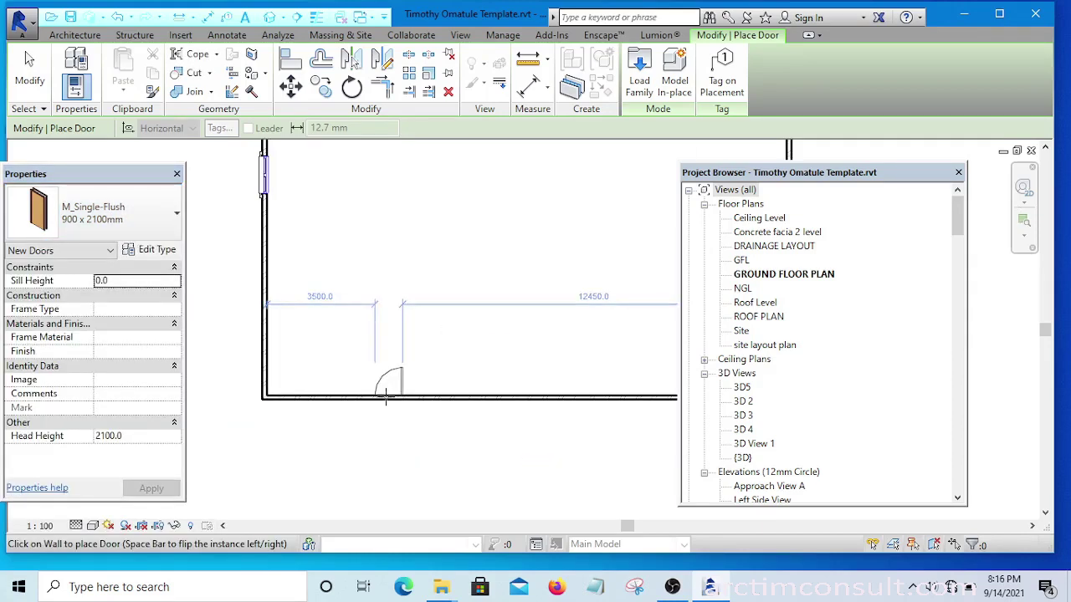
left_click(385, 390)
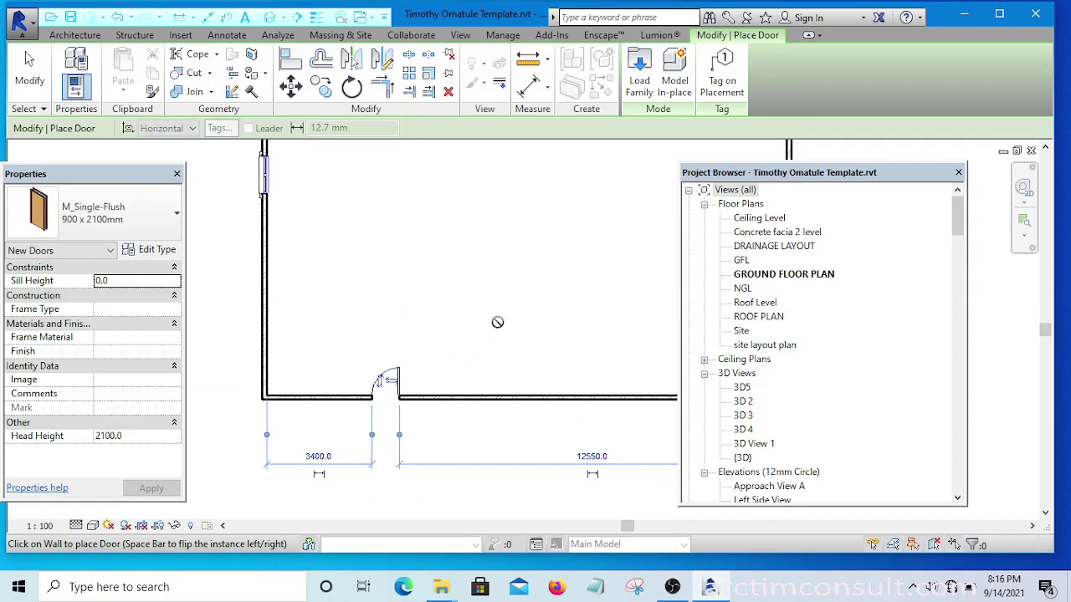
key("Escape")
left_click(400, 384)
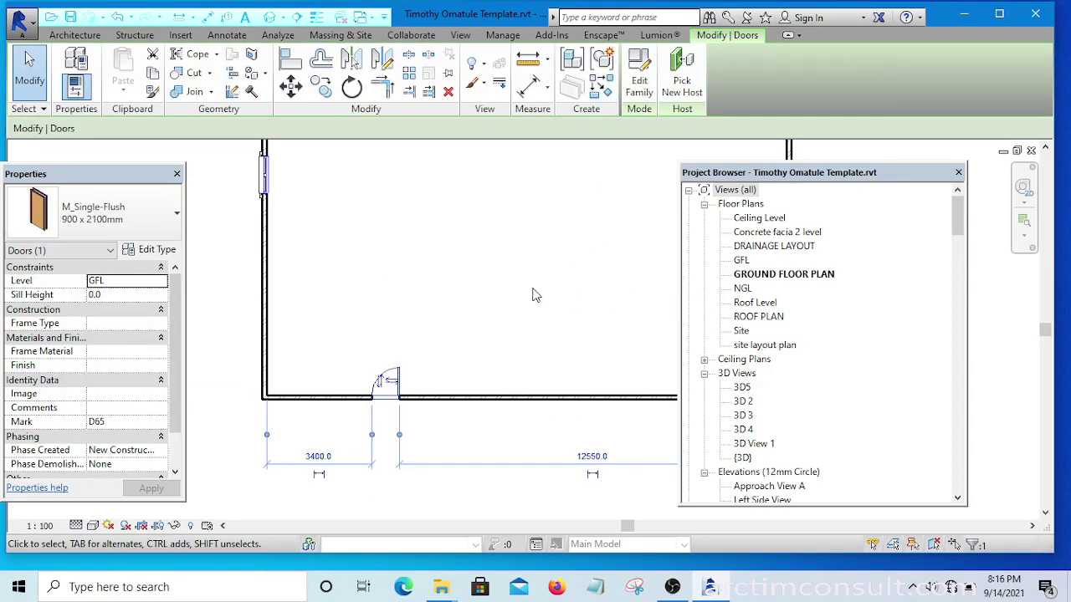
scroll(502, 297, "down", 3)
key("Escape")
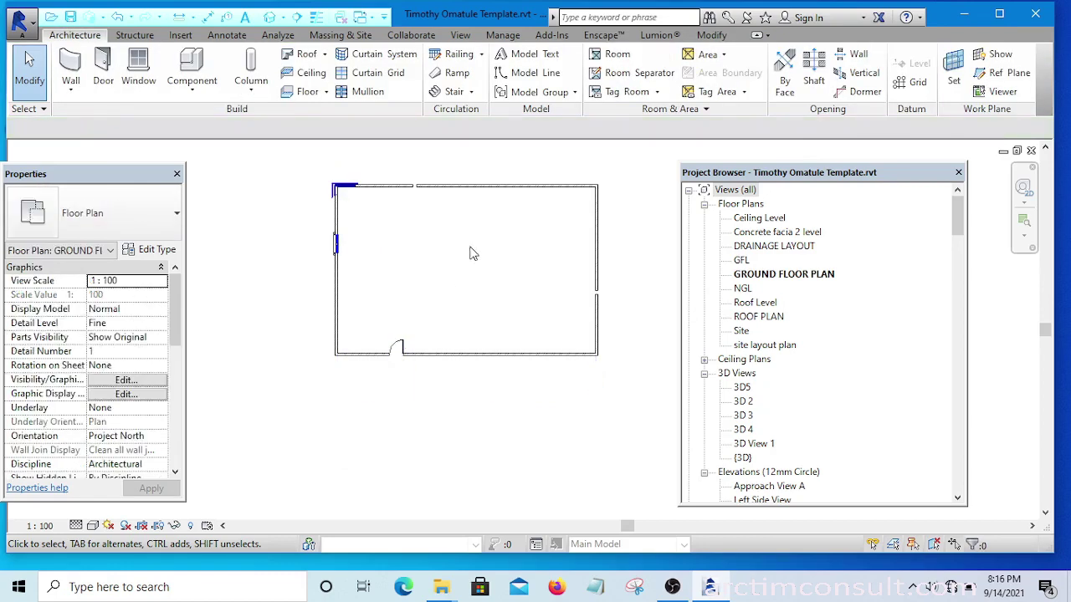
Step: Zoom in on the top wall and turn on Reveal Hidden Elements for the ground floor plan
scroll(425, 200, "up", 6)
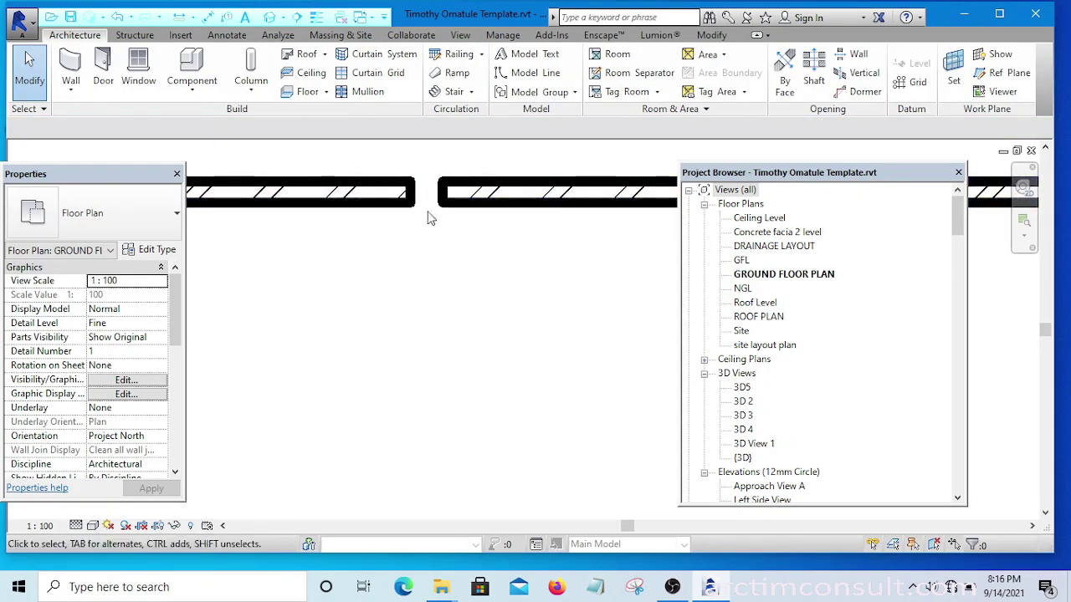
scroll(416, 263, "down", 1)
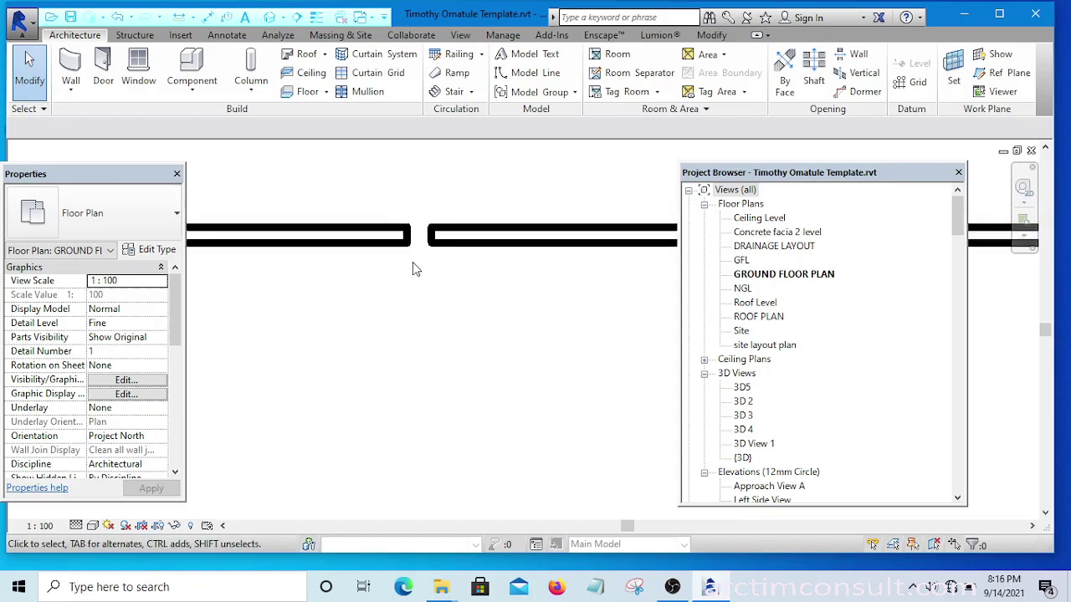
scroll(421, 201, "up", 3)
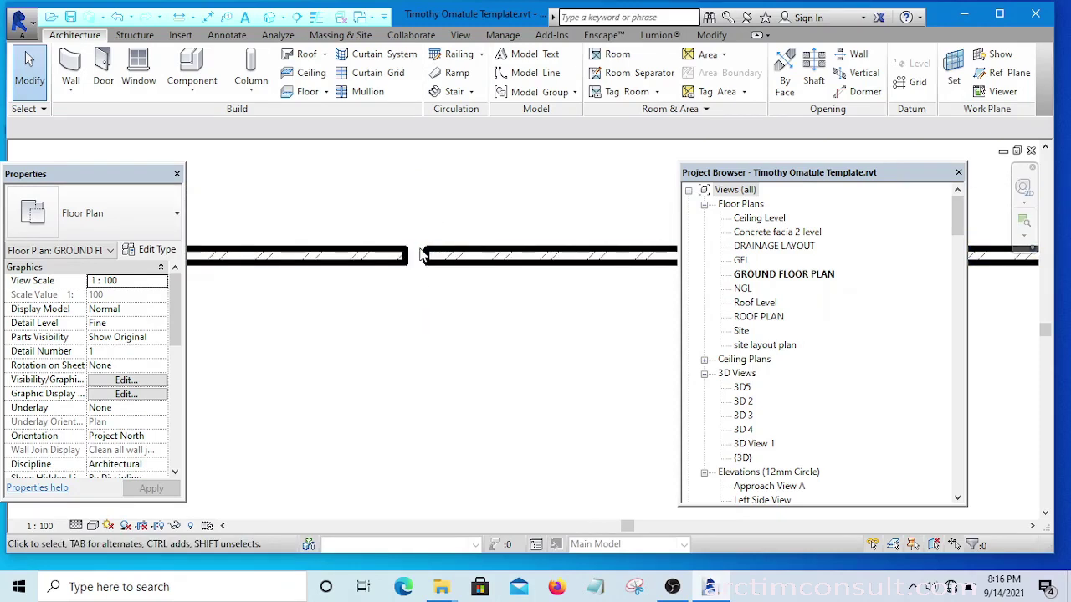
left_click(191, 525)
Step: Select the hidden FENCE WALL 2 and the two hidden site floors to check them
scroll(397, 302, "up", 3)
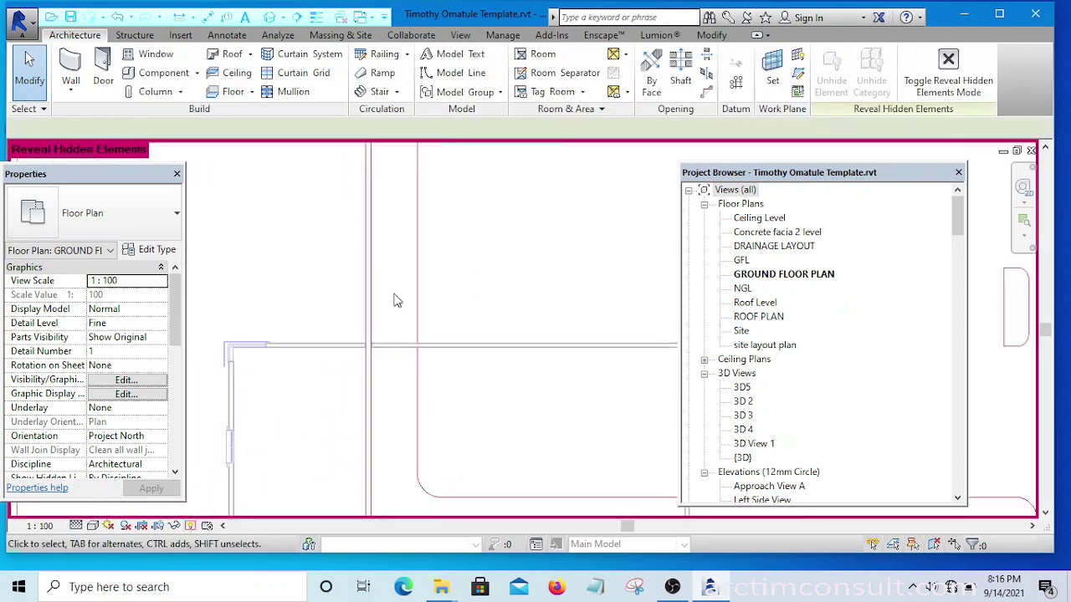
scroll(397, 301, "down", 3)
scroll(402, 292, "up", 4)
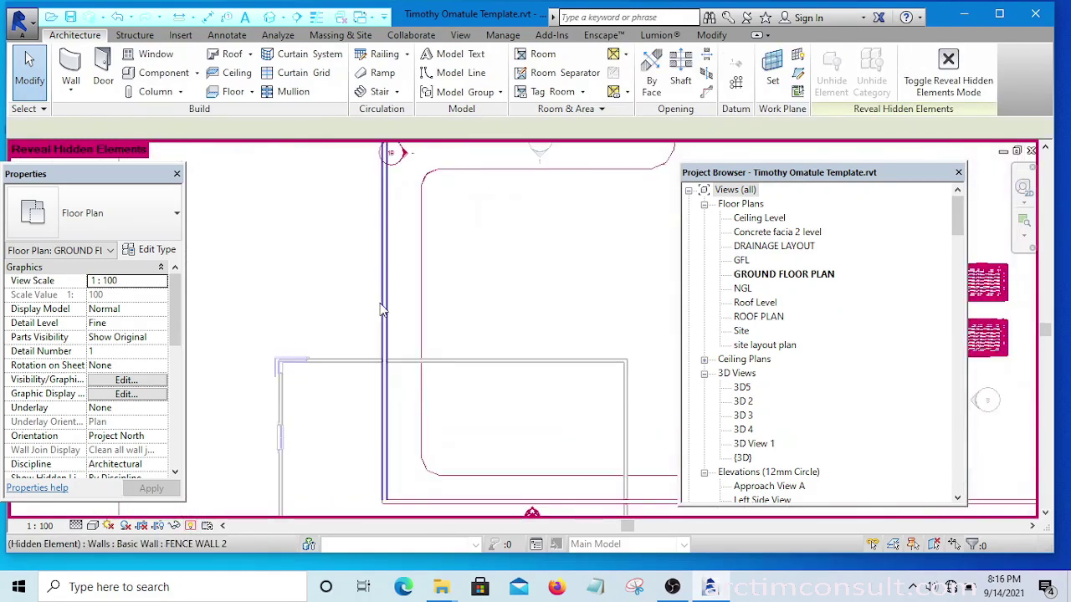
left_click(385, 311)
scroll(386, 311, "down", 4)
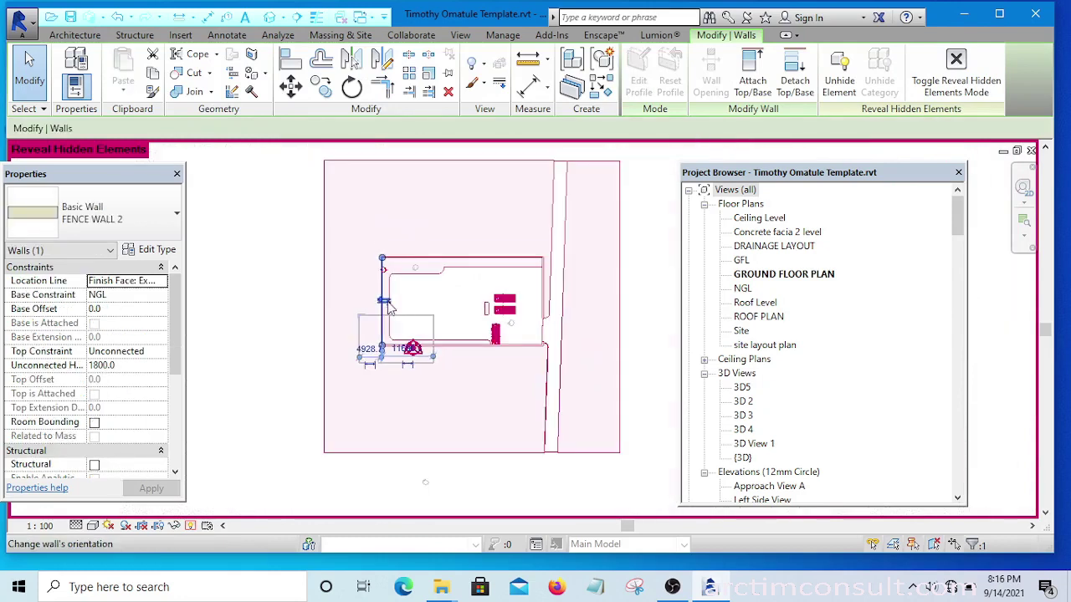
left_click(648, 194)
left_click_drag(647, 182, 375, 268)
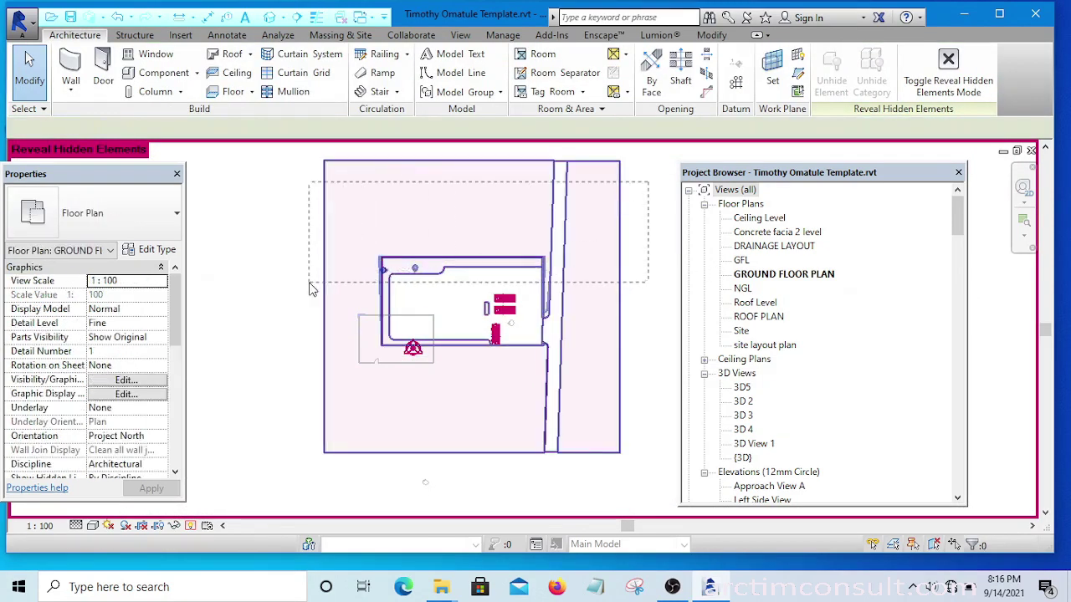
left_click_drag(294, 262, 278, 241)
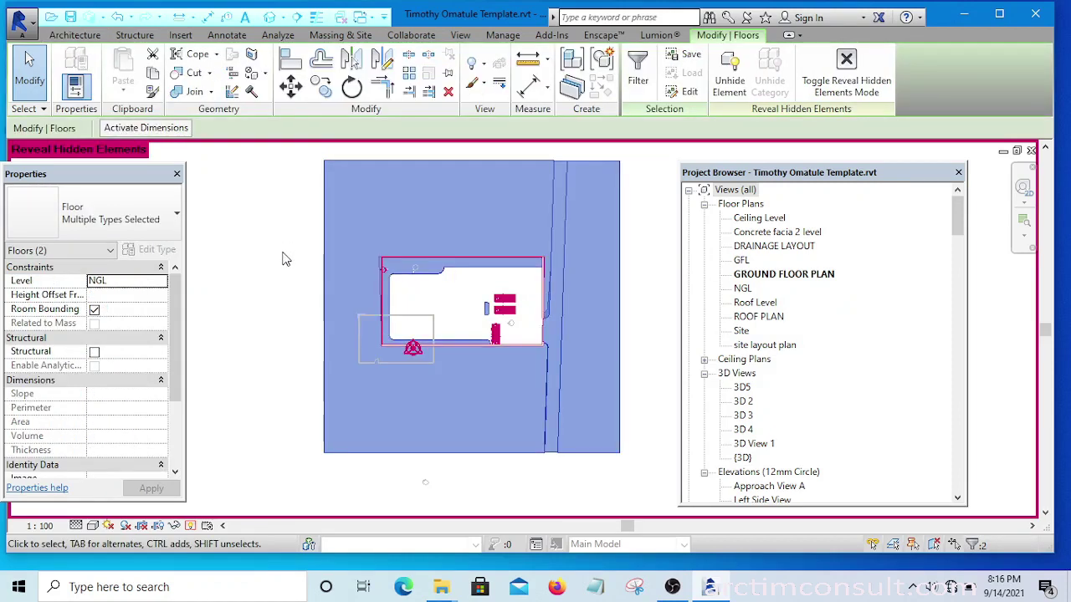
left_click(642, 192)
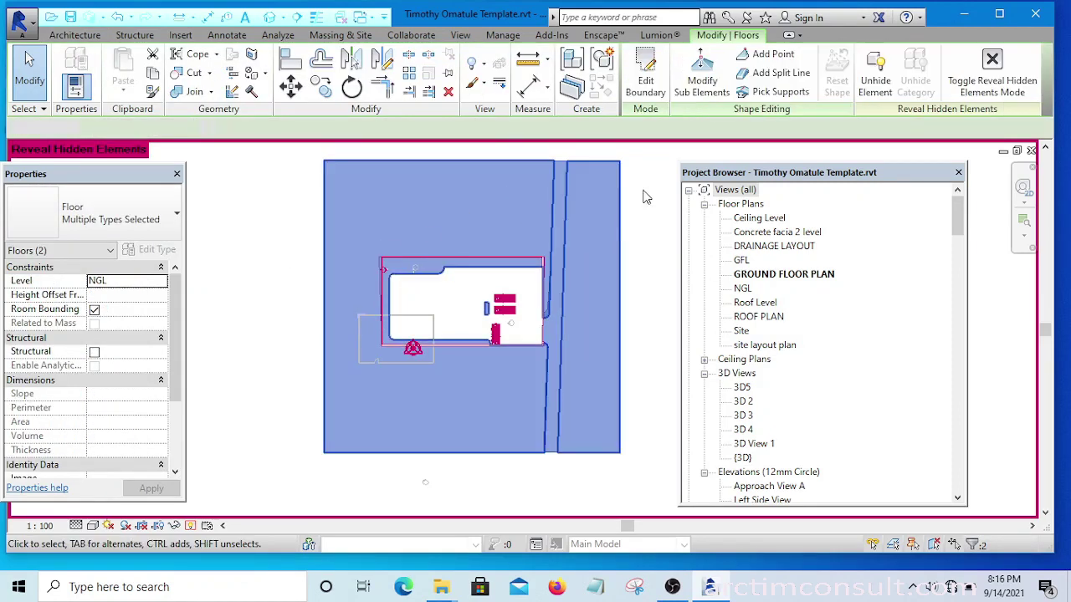
Step: Unhide the two hidden site floors
middle_click_drag(643, 193, 638, 243)
left_click_drag(634, 175, 588, 230)
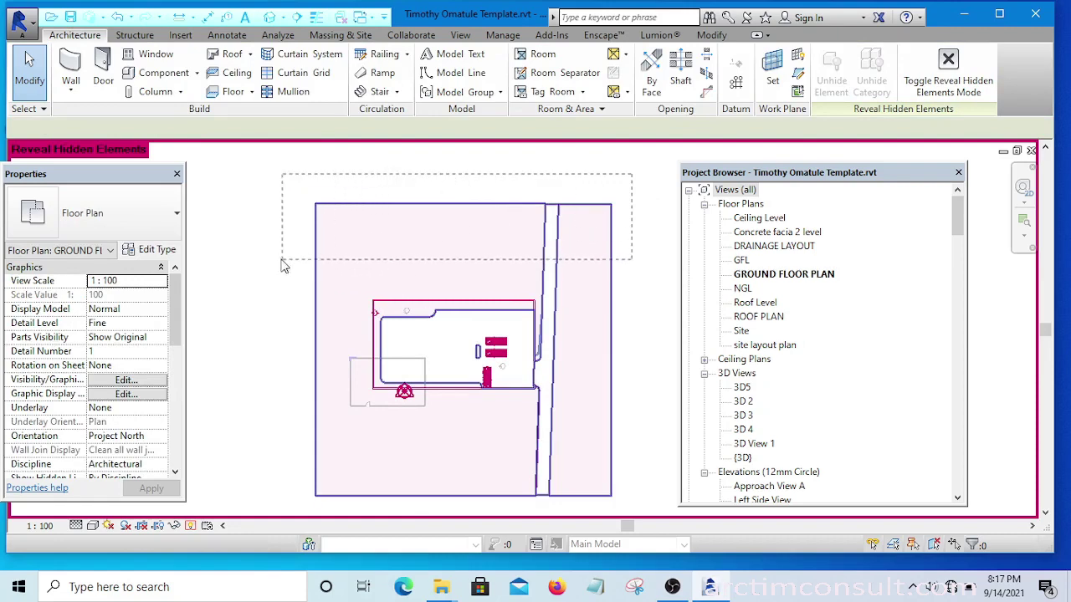
left_click_drag(272, 263, 276, 264)
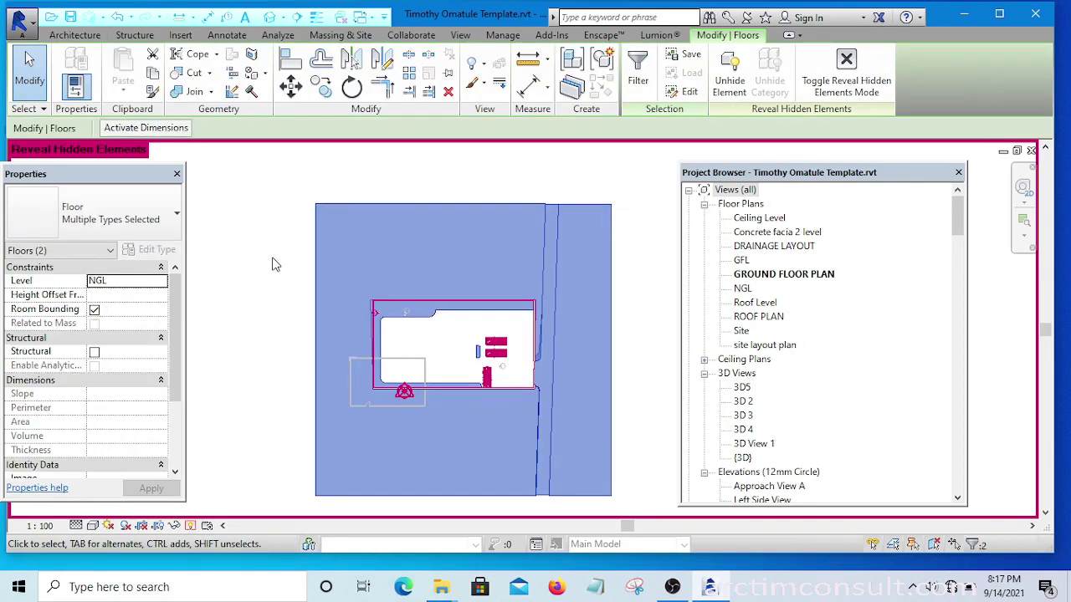
left_click(729, 74)
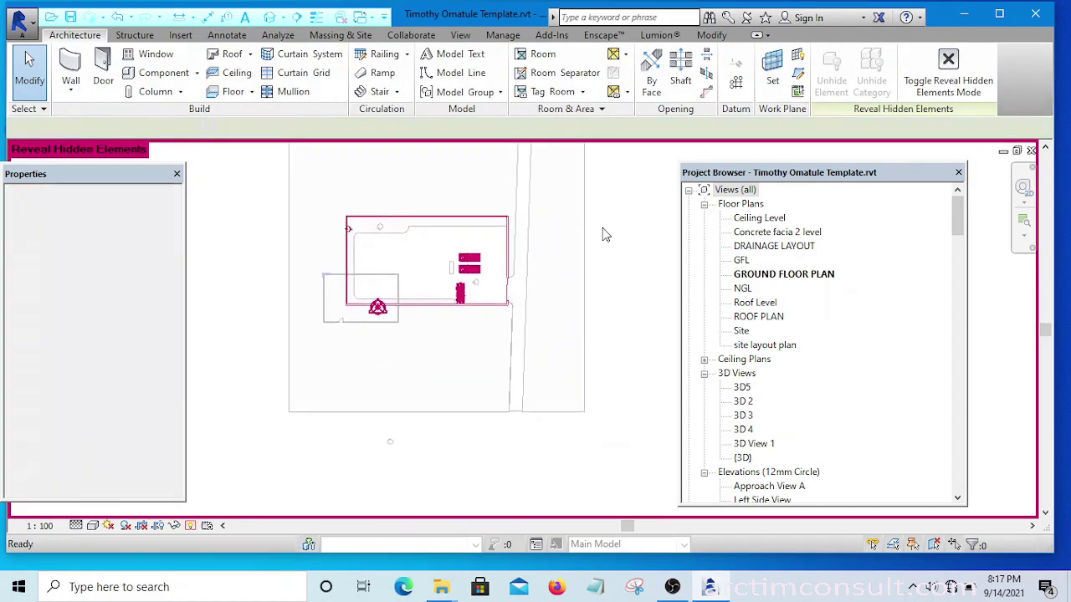
scroll(392, 303, "up", 2)
scroll(458, 347, "down", 1)
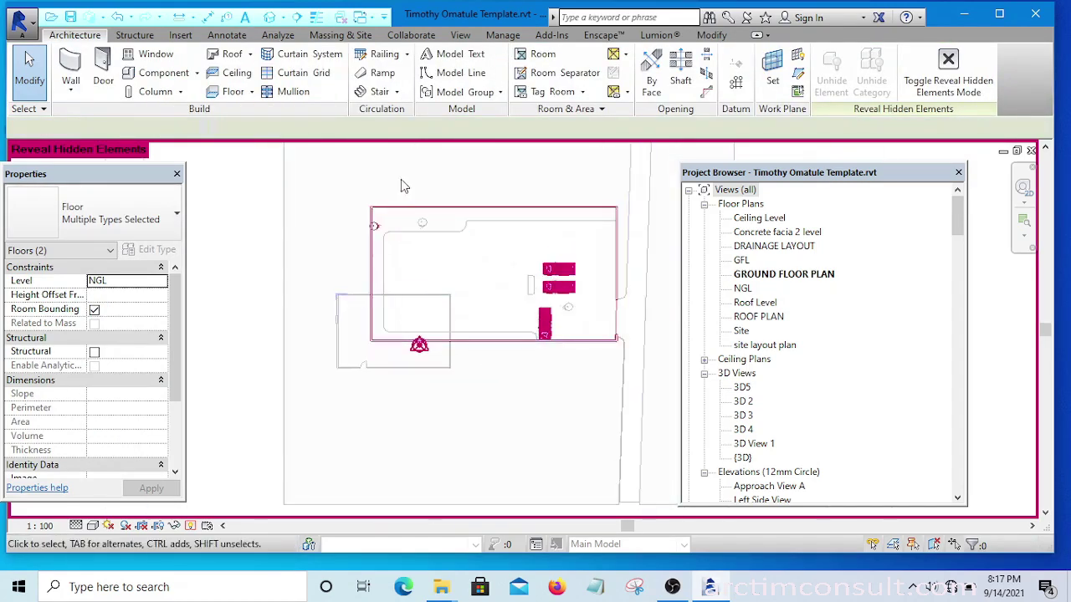
key("Escape")
Step: Unhide the hidden elements surrounding the building
middle_click_drag(401, 181, 358, 310)
scroll(350, 300, "up", 1)
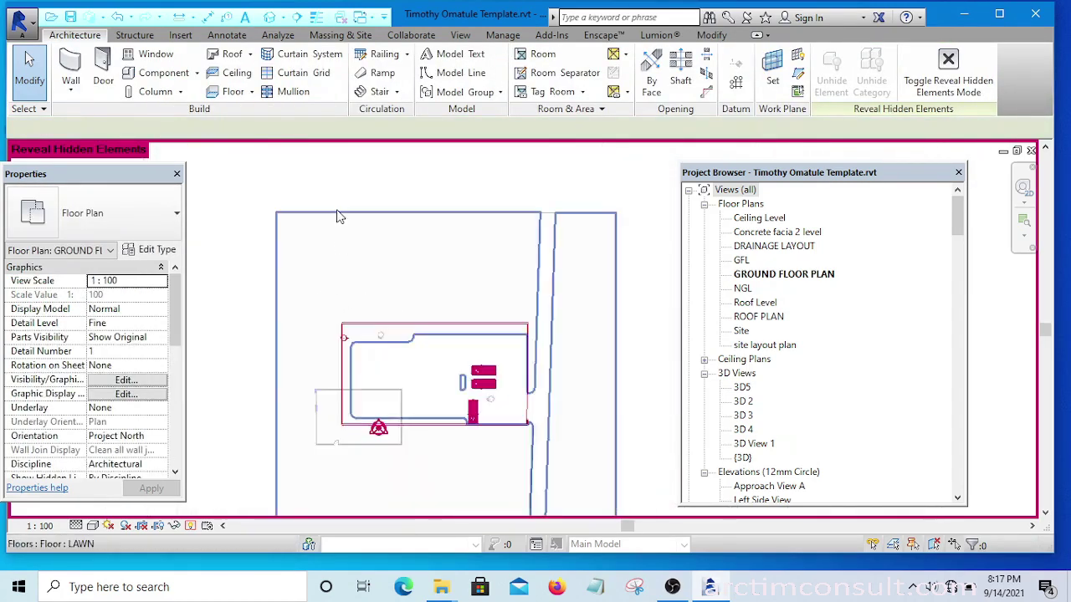
left_click_drag(244, 187, 400, 375)
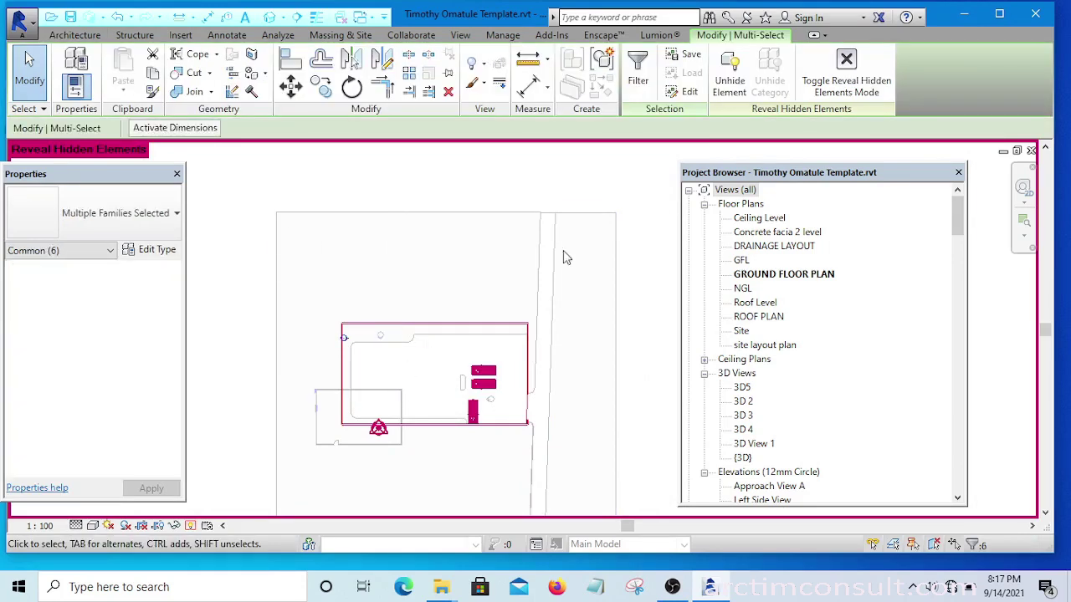
left_click(731, 84)
key("Escape")
Step: Crossing-select the old walls and floors around the house, then clear the selection
scroll(554, 418, "up", 1)
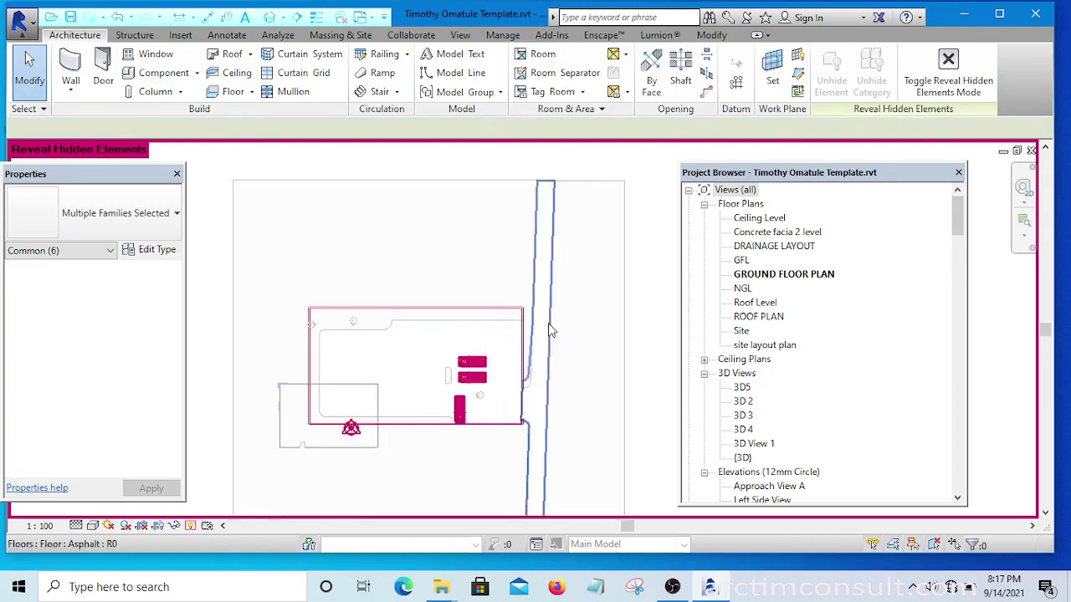
scroll(488, 256, "up", 1)
scroll(661, 218, "down", 1)
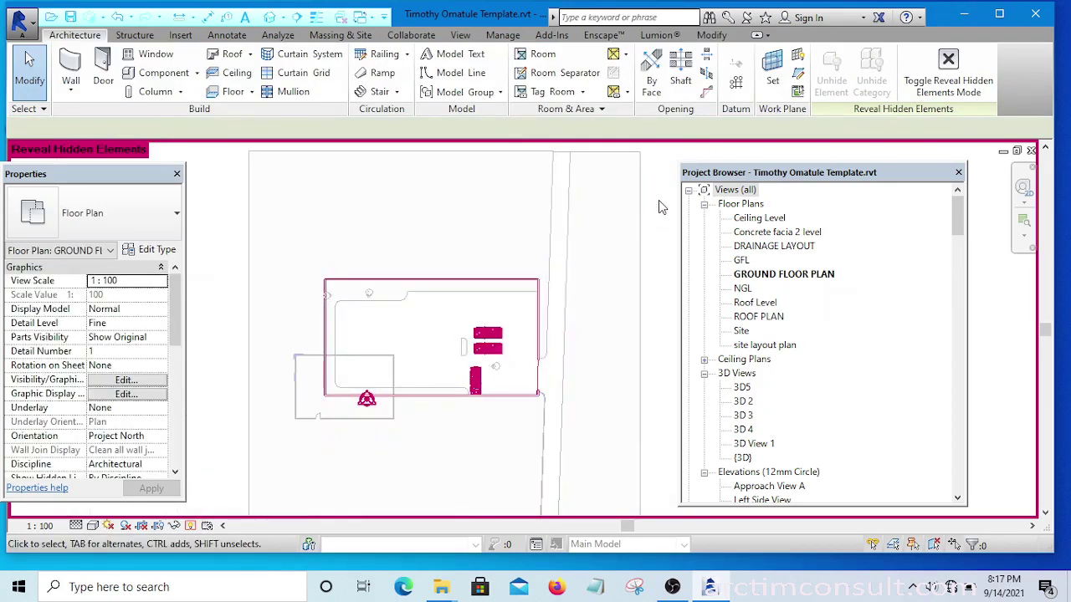
left_click_drag(657, 198, 461, 246)
left_click(452, 93)
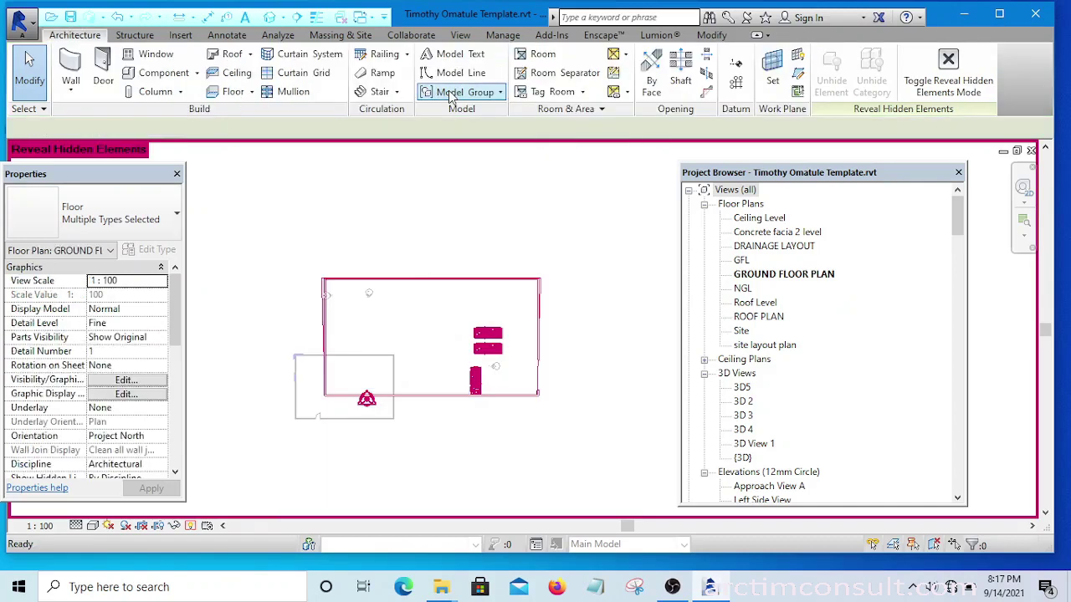
key("Escape")
scroll(293, 303, "up", 4)
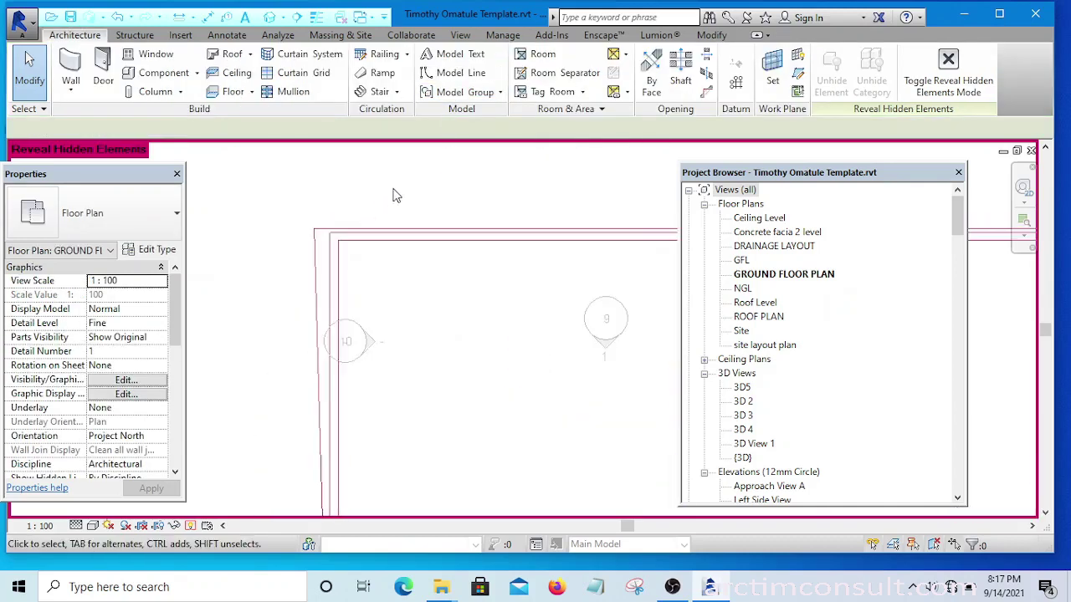
Step: Delete the leftover floor, walls and tags, plus the three remaining fence walls
left_click_drag(400, 177, 268, 270)
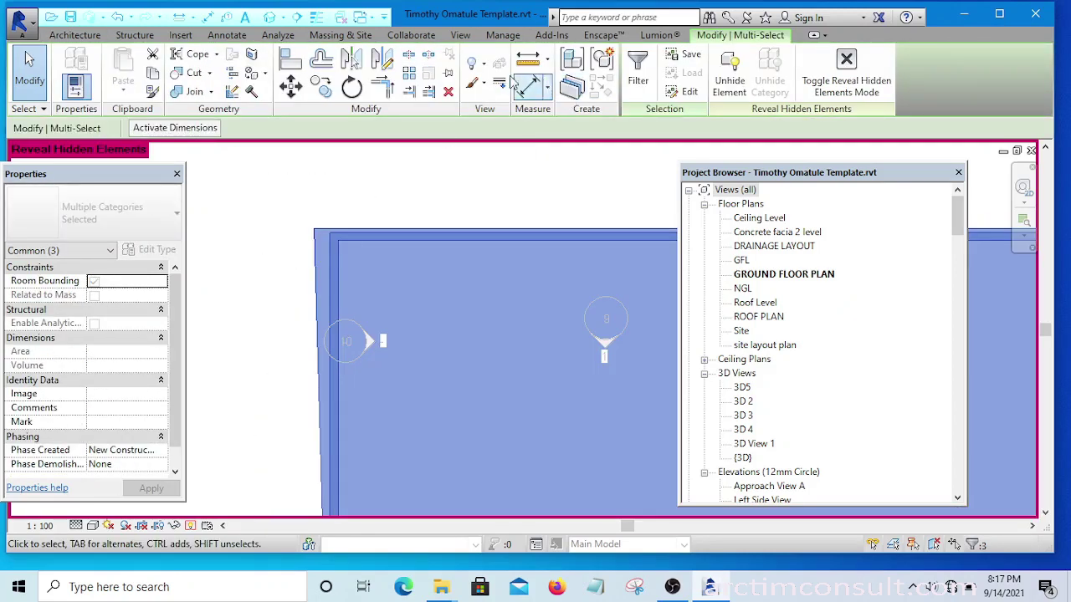
left_click(448, 92)
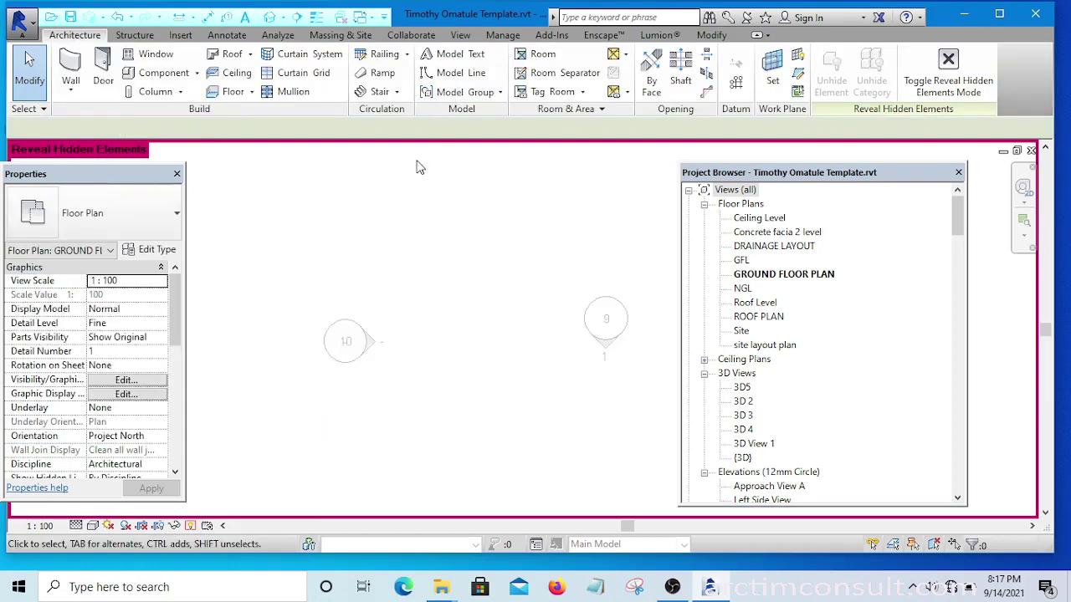
scroll(401, 175, "down", 4)
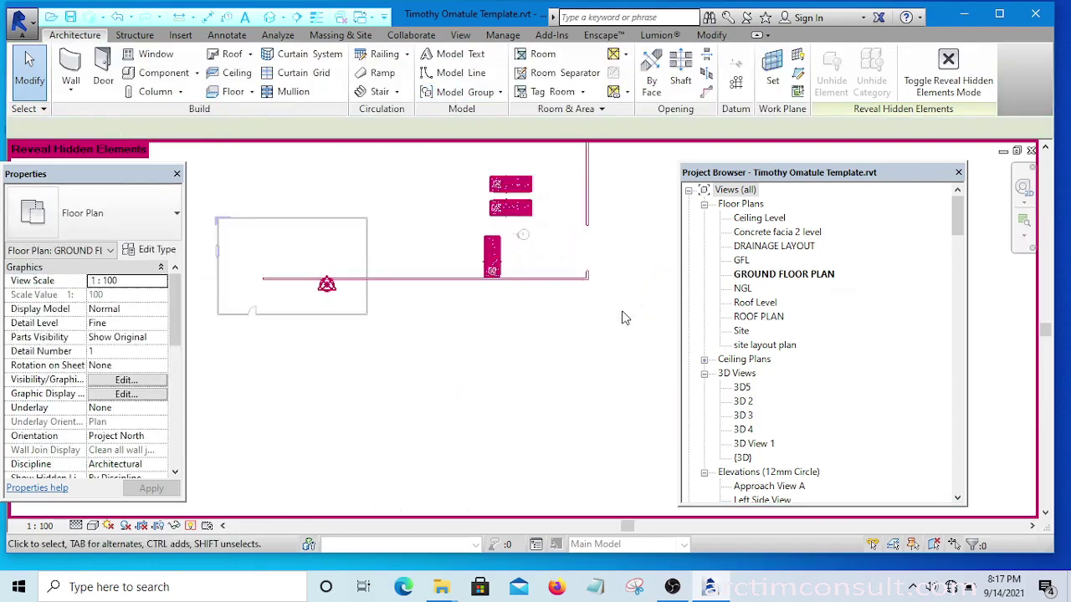
left_click_drag(569, 207, 569, 203)
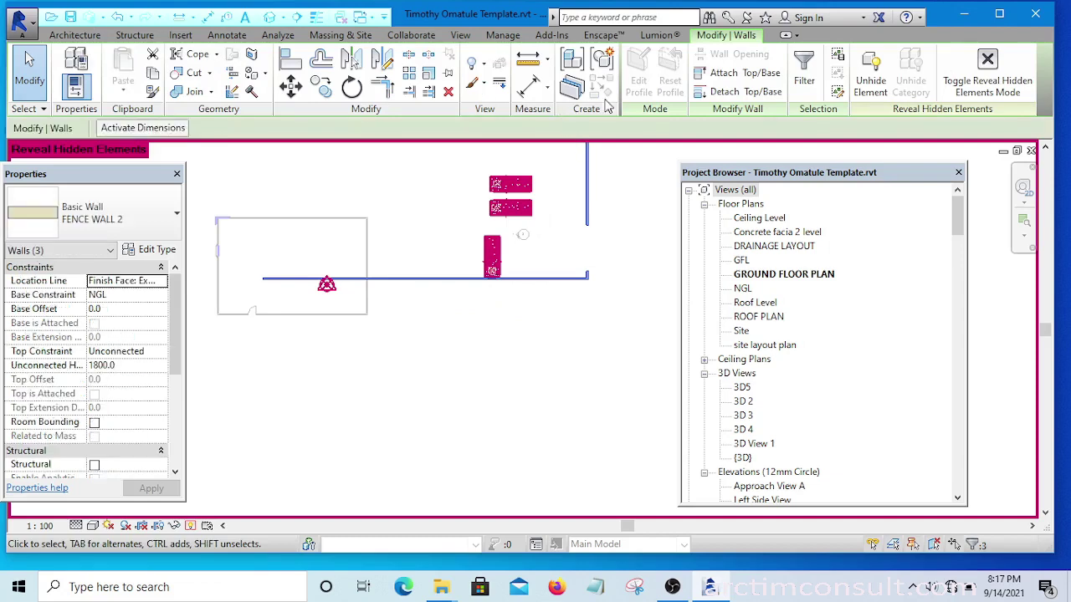
left_click(449, 92)
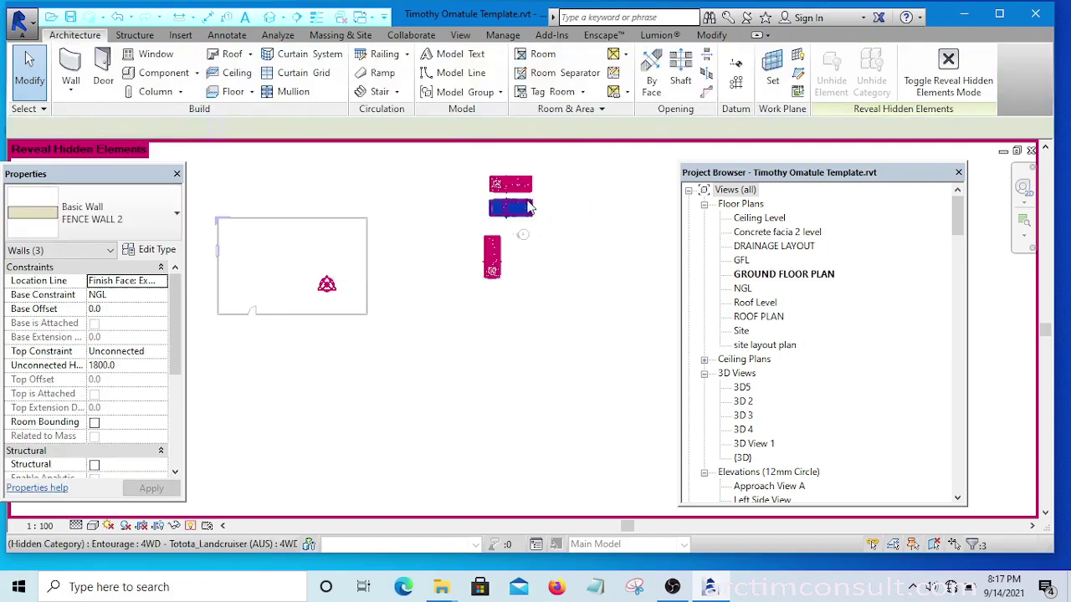
Step: Delete the Landcruiser entourage cars and turn off Reveal Hidden Elements
scroll(552, 163, "up", 3)
left_click_drag(559, 155, 430, 266)
left_click(449, 92)
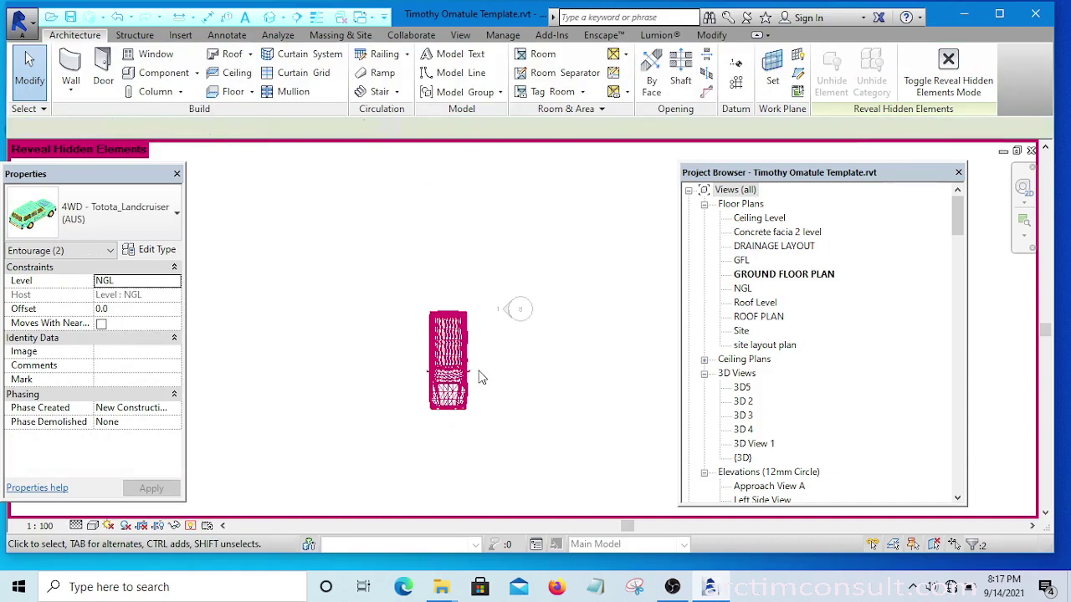
left_click(421, 307)
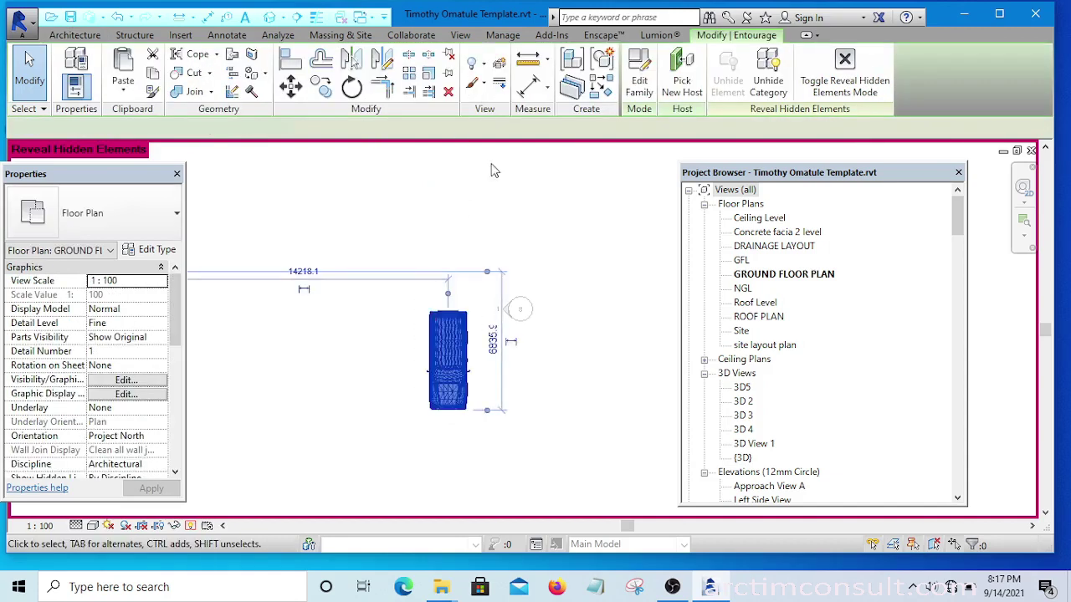
left_click(450, 92)
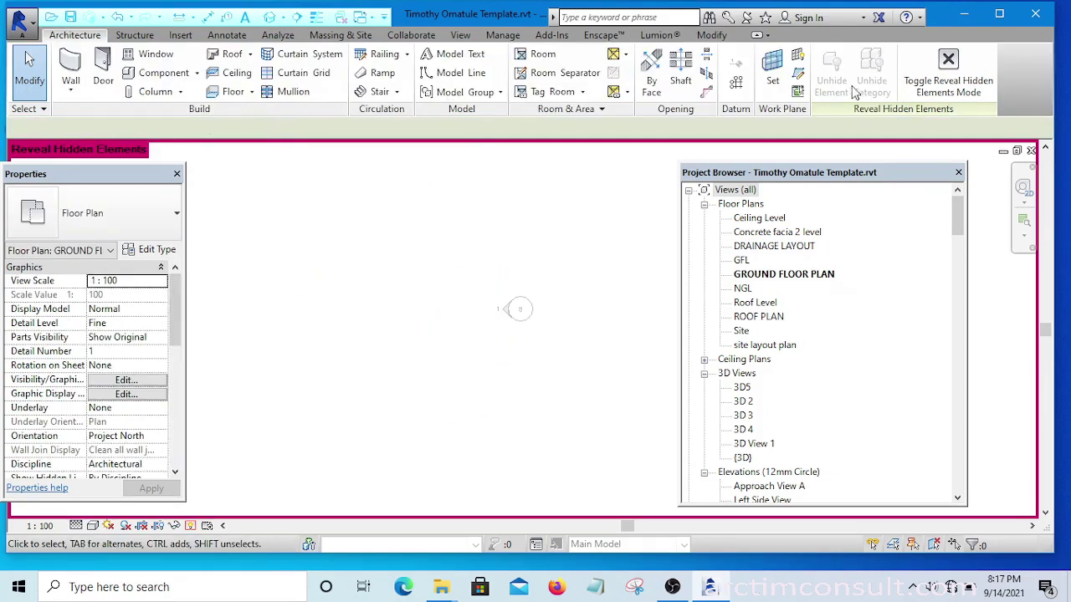
left_click(948, 71)
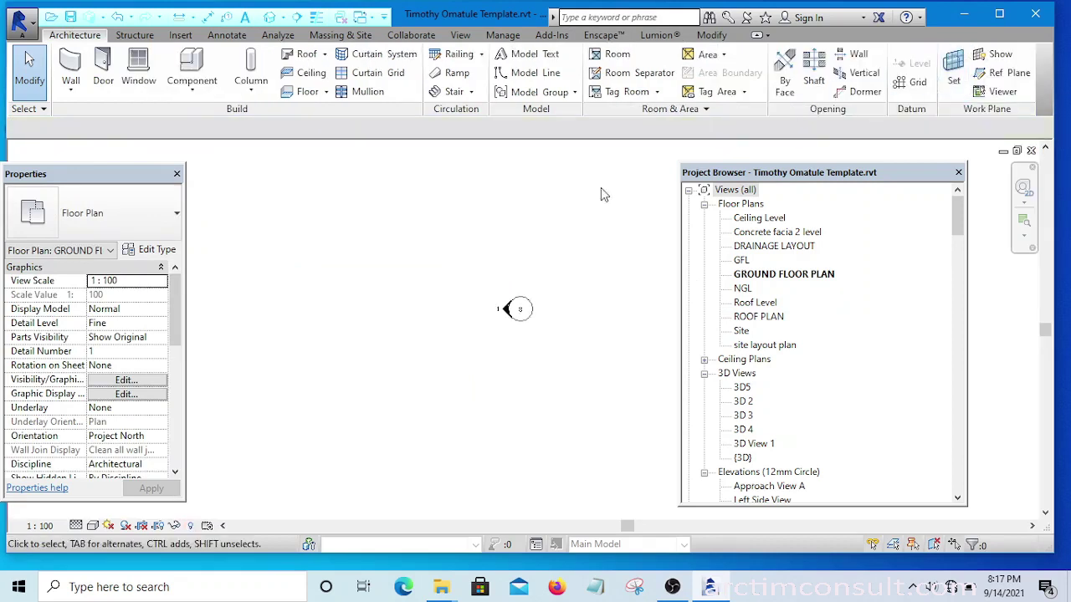
scroll(577, 251, "down", 3)
scroll(419, 251, "up", 4)
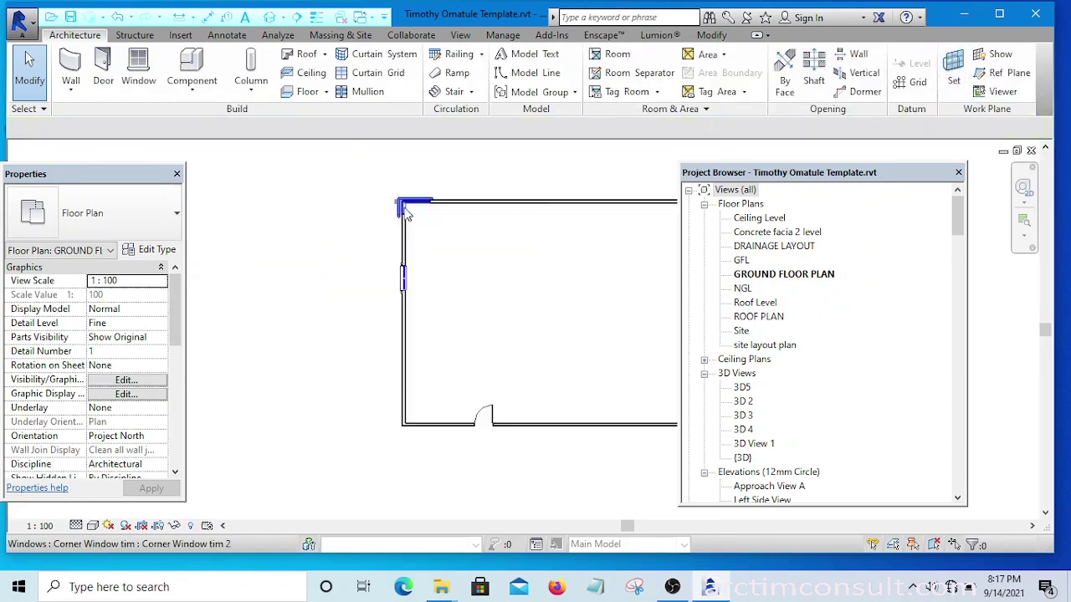
scroll(418, 259, "up", 4)
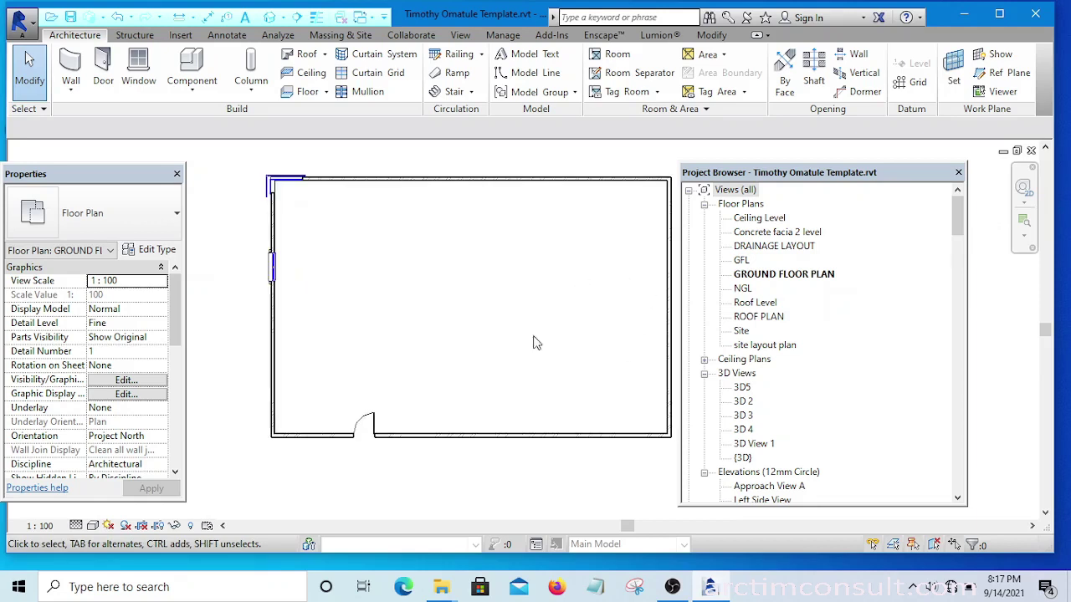
scroll(505, 345, "down", 1)
scroll(383, 211, "up", 3)
scroll(366, 327, "down", 2)
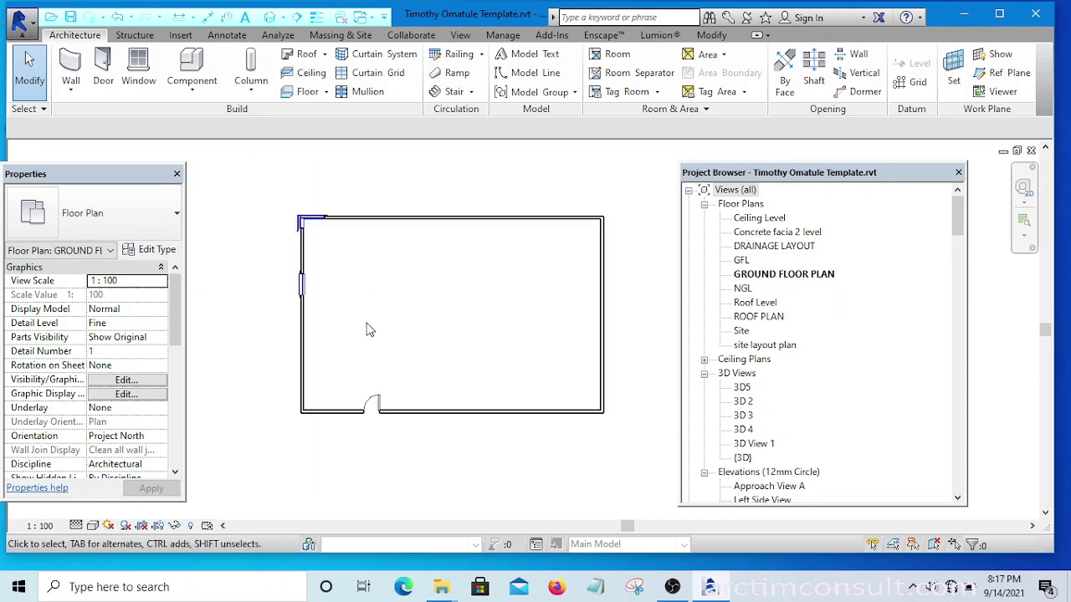
scroll(307, 216, "up", 1)
scroll(308, 216, "up", 3)
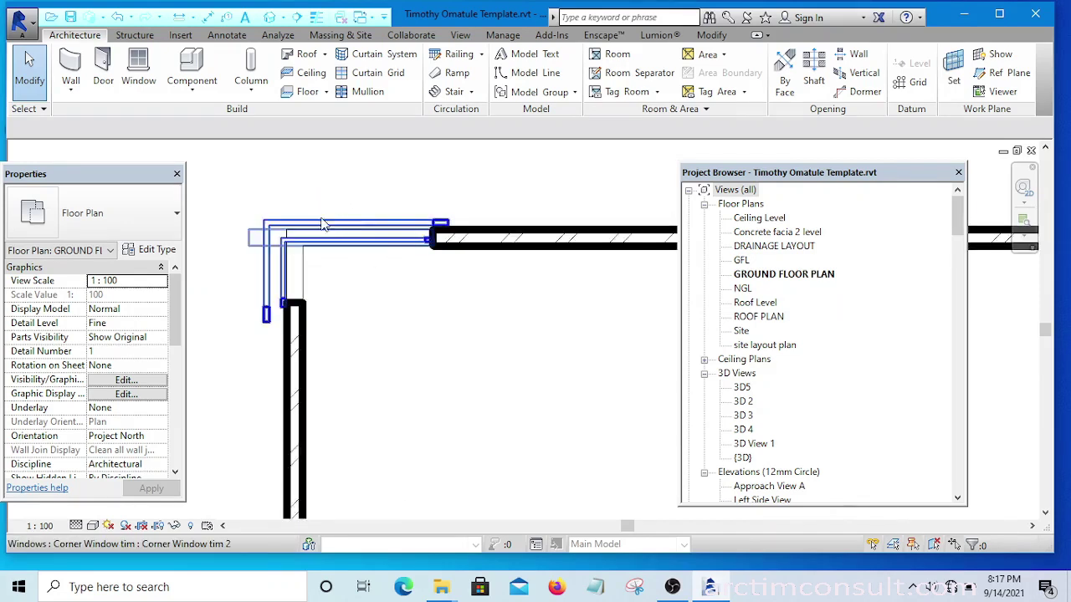
scroll(375, 248, "down", 1)
scroll(418, 242, "down", 3)
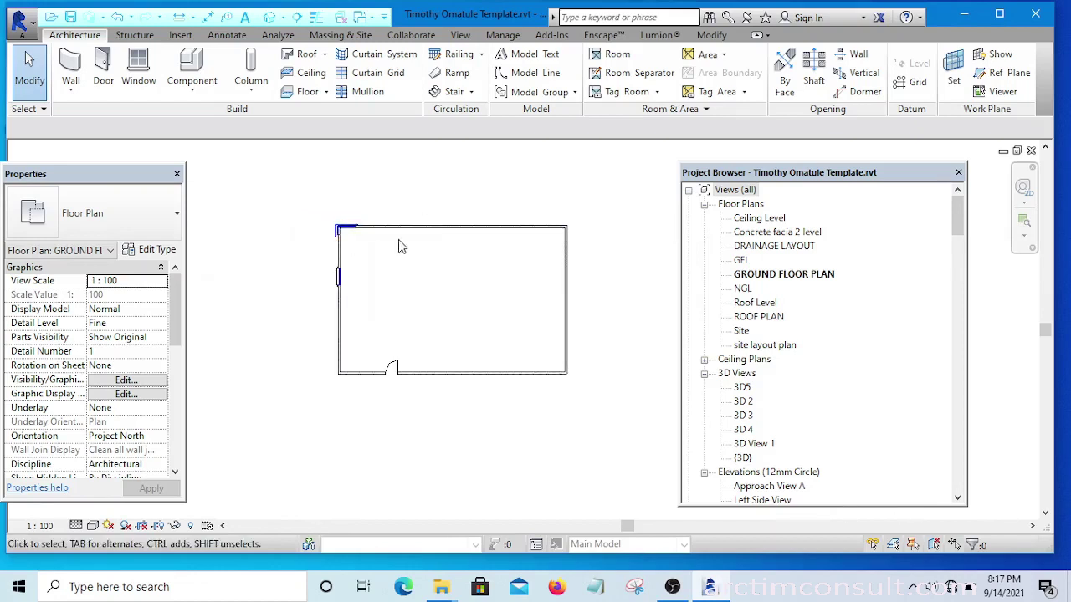
scroll(368, 241, "up", 1)
scroll(338, 234, "up", 2)
scroll(376, 240, "down", 3)
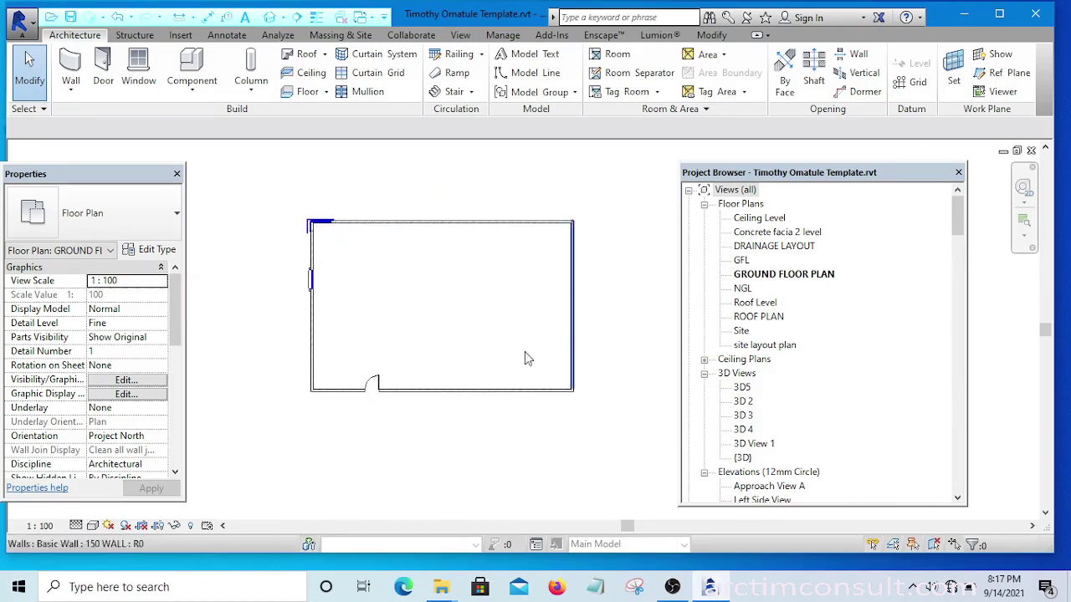
scroll(373, 388, "up", 2)
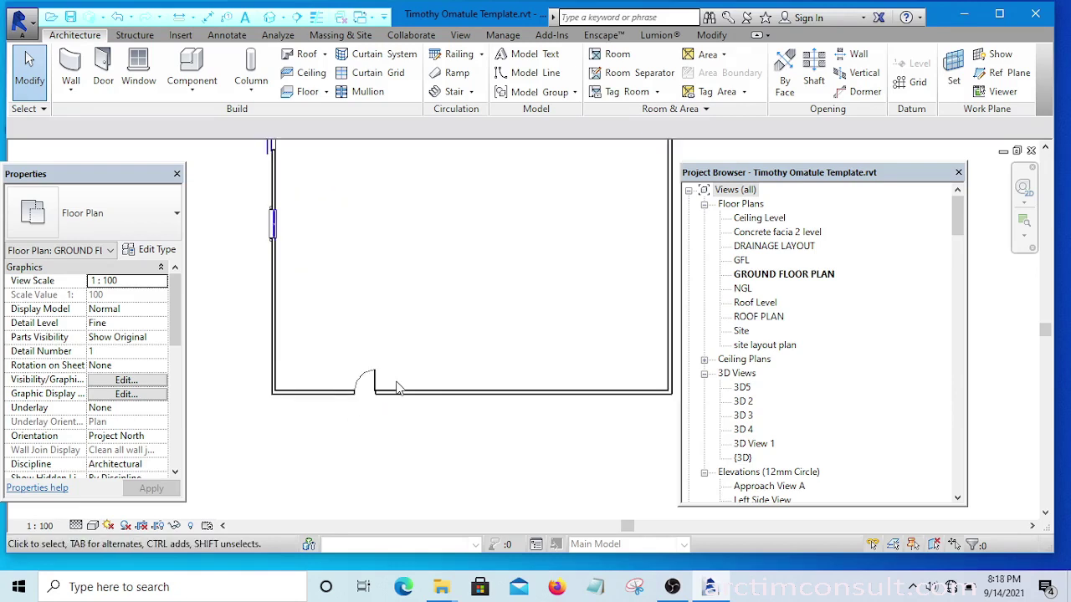
scroll(414, 270, "down", 3)
scroll(535, 220, "up", 2)
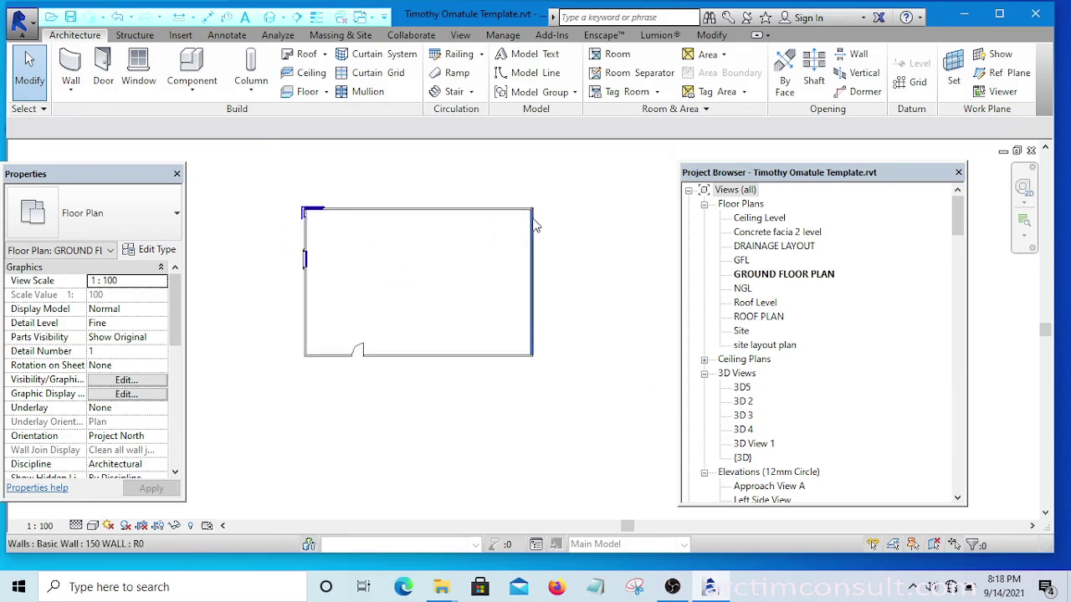
scroll(513, 366, "down", 1)
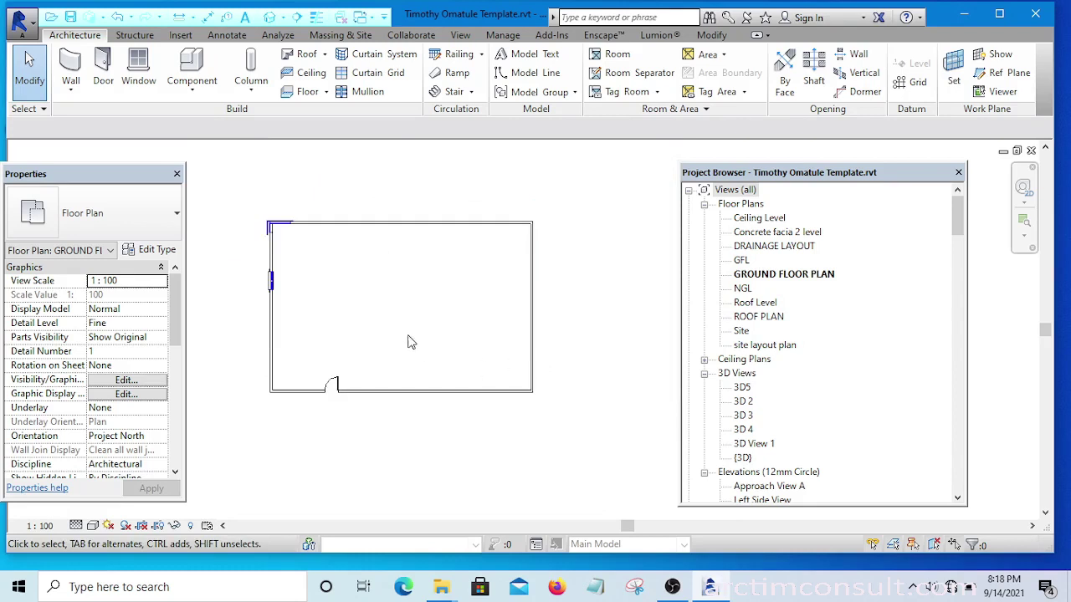
scroll(397, 318, "up", 1)
middle_click_drag(415, 293, 449, 325)
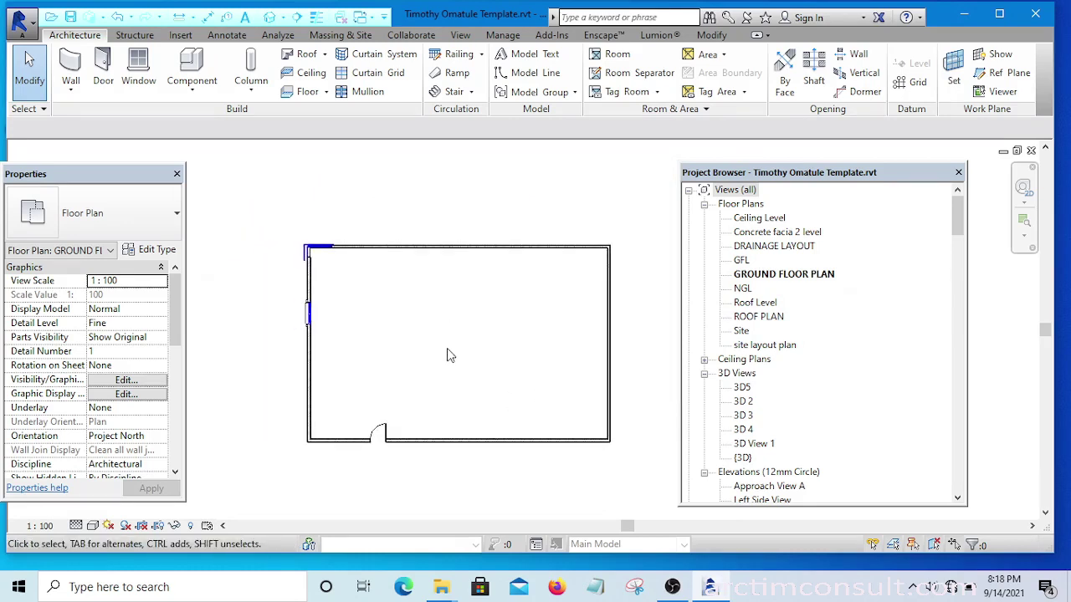
scroll(449, 343, "up", 1)
scroll(416, 232, "down", 1)
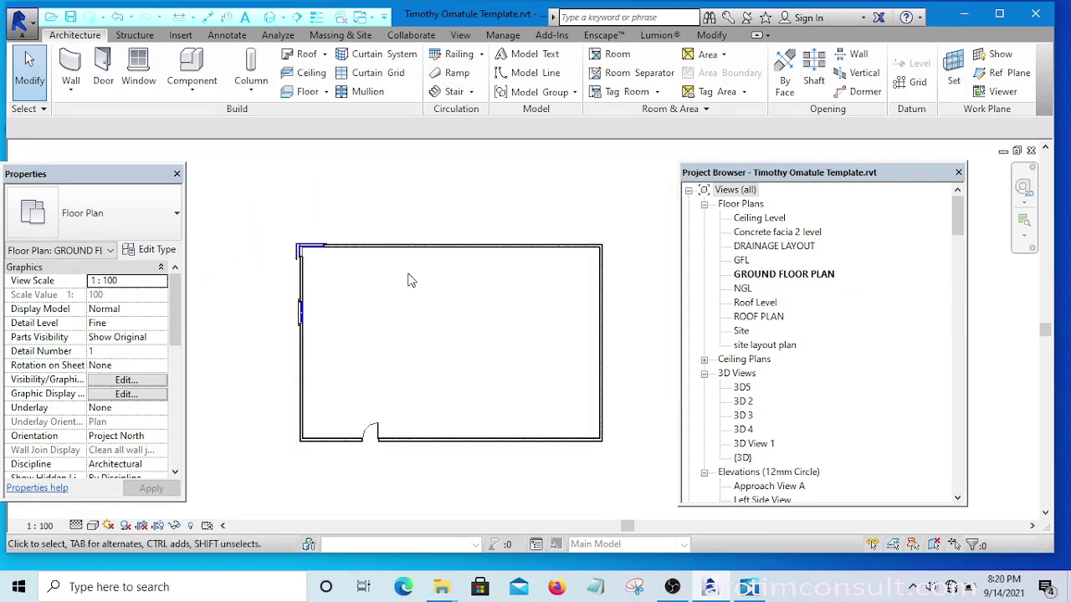
scroll(375, 268, "up", 1)
scroll(375, 279, "down", 1)
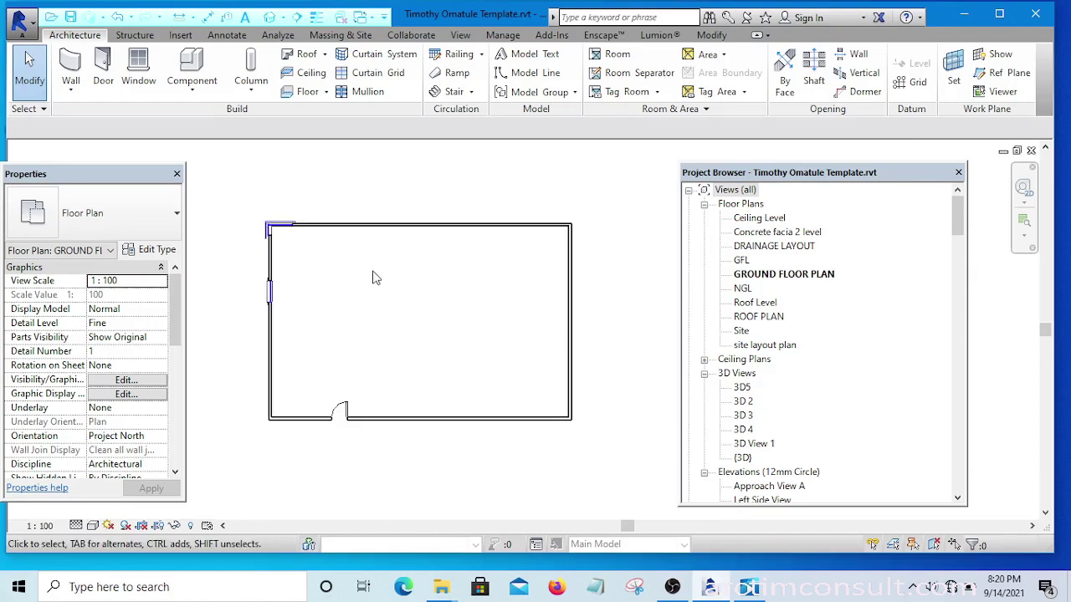
left_click(29, 25)
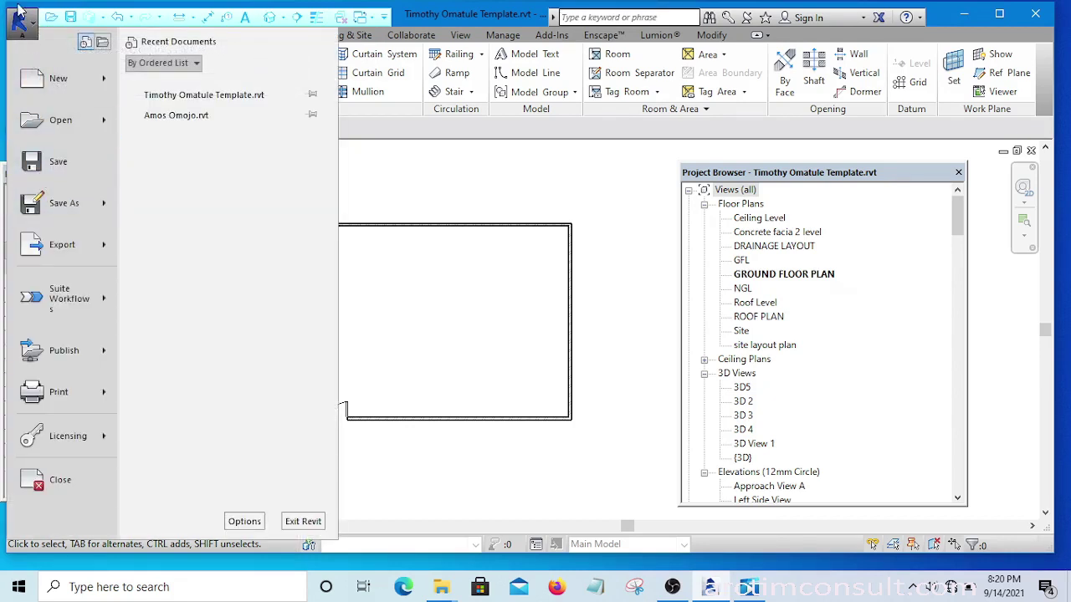
mouse_move(55, 207)
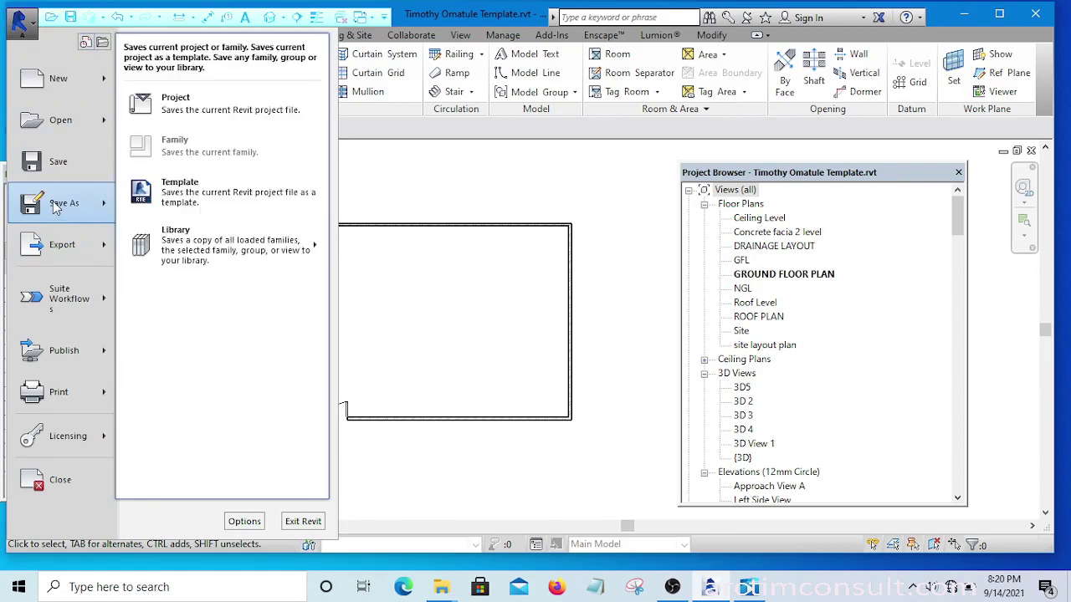
left_click(195, 101)
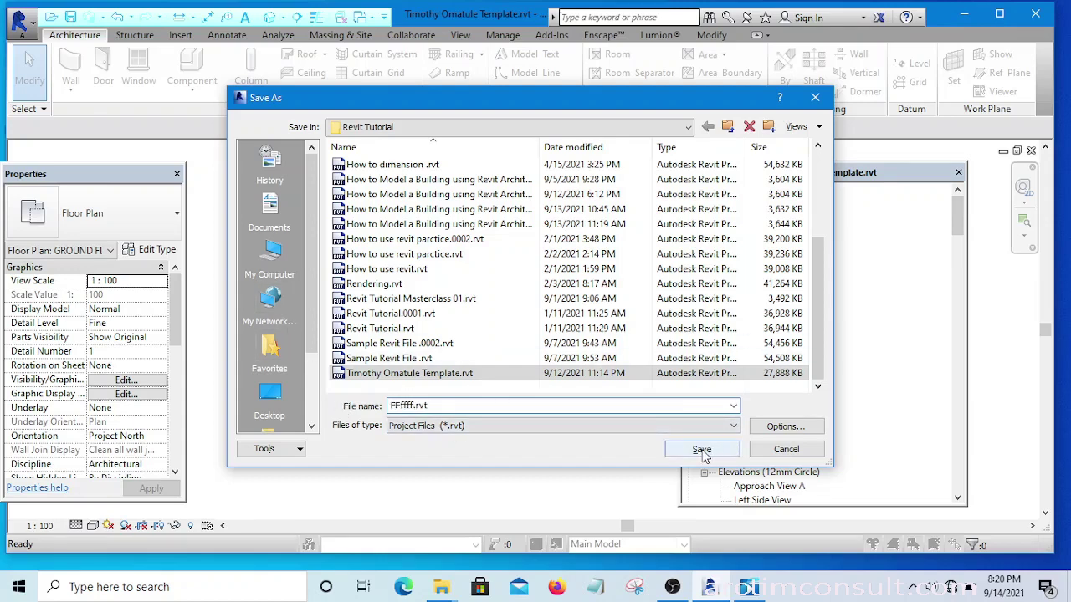
left_click(816, 98)
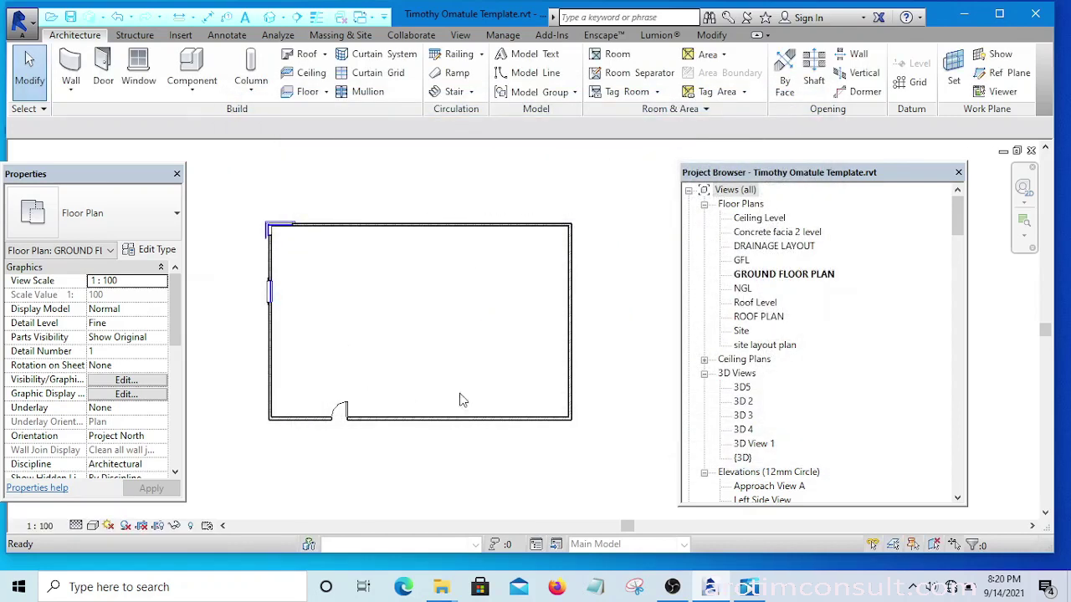